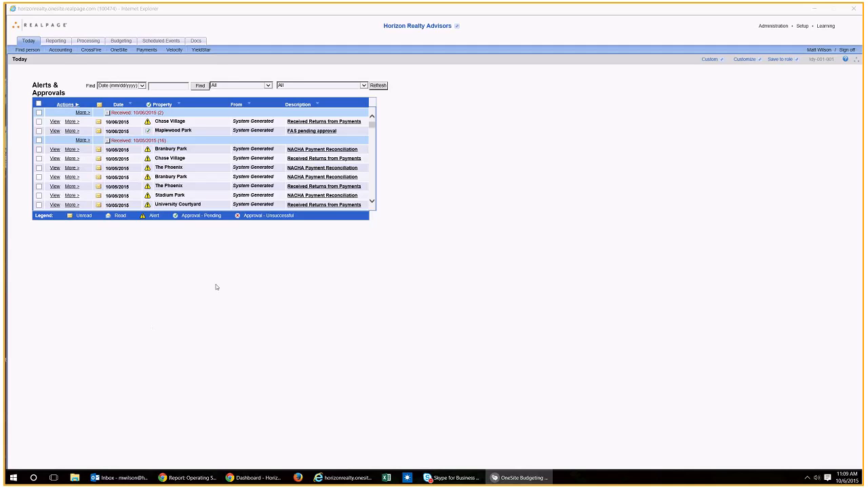
Step: Switch to the Crossing Place property and open its 2016 Budget Conventional model for editing
{"action": "left_click", "coordinate": [399, 30]}
{"action": "left_click", "coordinate": [399, 28]}
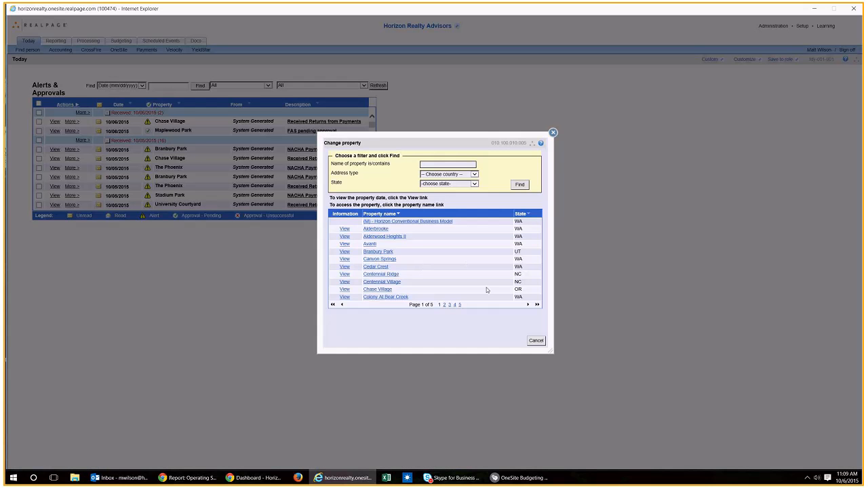
{"action": "left_click", "coordinate": [528, 305]}
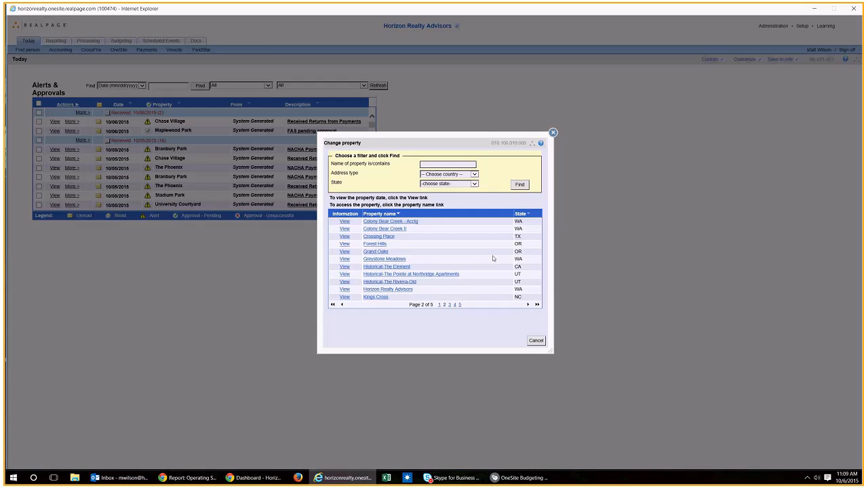
{"action": "left_click", "coordinate": [379, 236]}
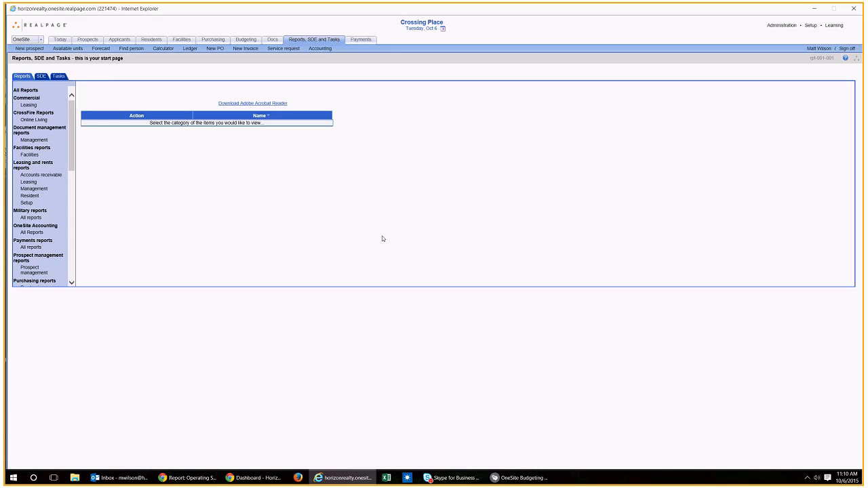
{"action": "left_click", "coordinate": [246, 41]}
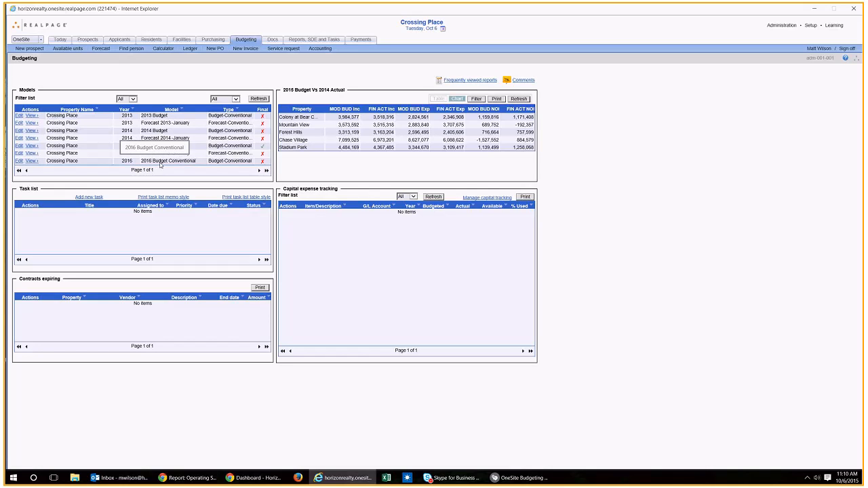
{"action": "left_click", "coordinate": [18, 161]}
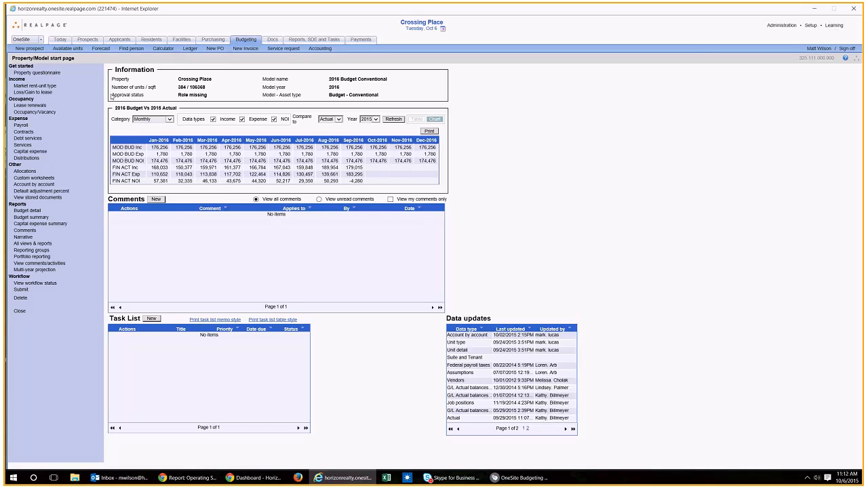
Step: Open the property questionnaire and review the market rent, loss/gain to lease and rental income method options
{"action": "left_click", "coordinate": [52, 75]}
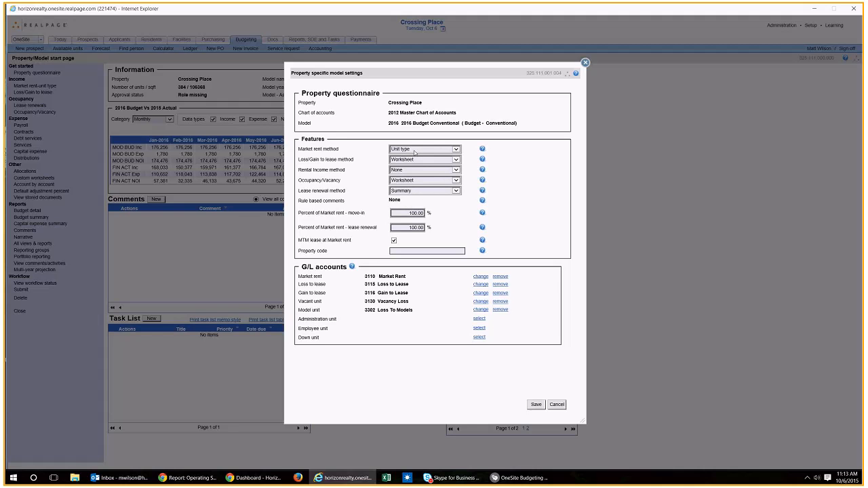
{"action": "left_click", "coordinate": [440, 170]}
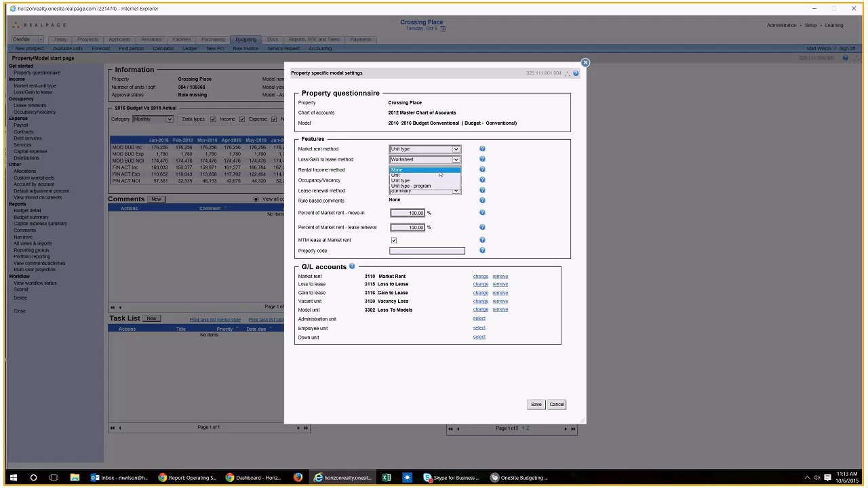
{"action": "left_click", "coordinate": [424, 169]}
{"action": "left_click", "coordinate": [417, 160]}
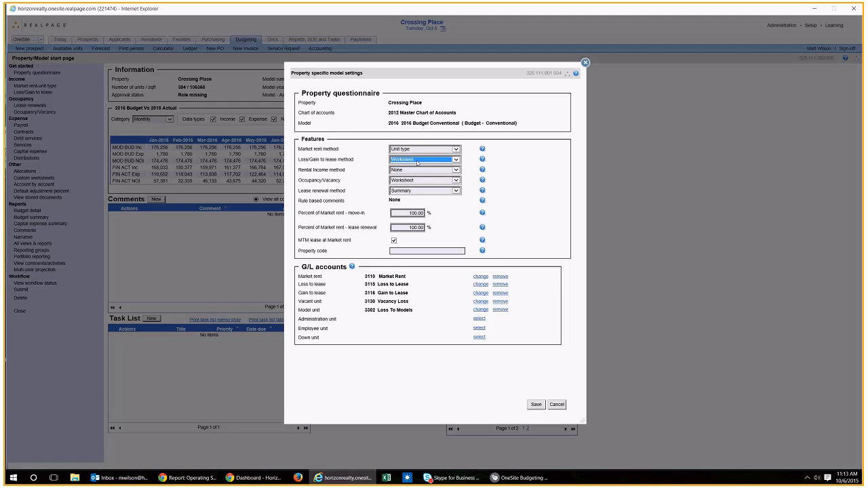
{"action": "left_click", "coordinate": [422, 151]}
{"action": "left_click", "coordinate": [421, 150]}
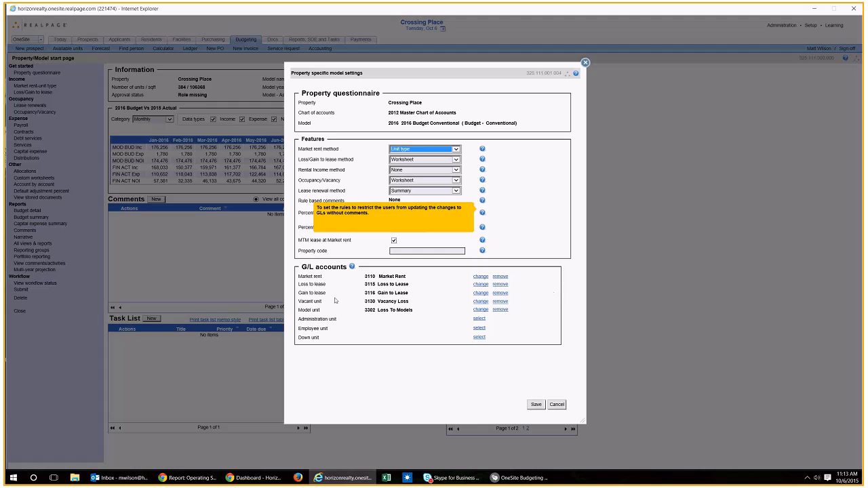
{"action": "left_click", "coordinate": [376, 313]}
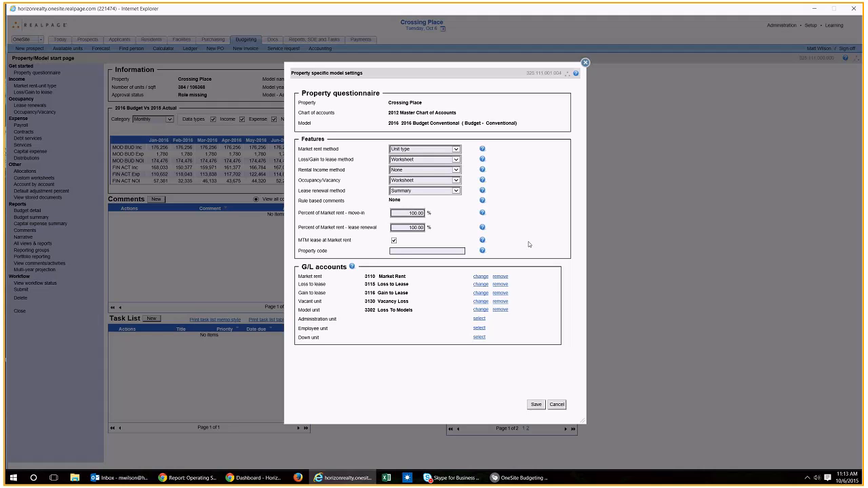
Step: Set the percent of market rent for lease renewals to 96, then save and close the property questionnaire
{"action": "double_click", "coordinate": [424, 229]}
{"action": "left_click_drag", "start_coordinate": [425, 229], "coordinate": [428, 228]}
{"action": "type", "text": "96"}
{"action": "key", "text": "Tab"}
{"action": "left_click", "coordinate": [554, 406]}
{"action": "left_click", "coordinate": [536, 405]}
{"action": "left_click", "coordinate": [585, 63]}
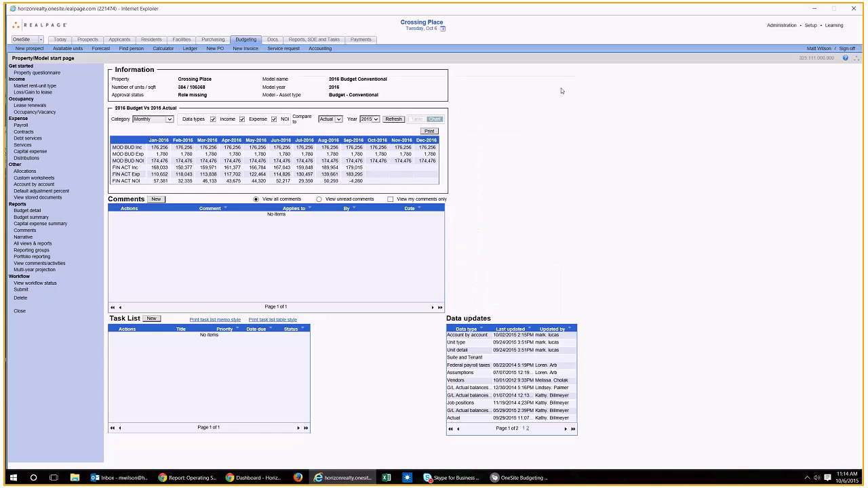
Step: Open the market rent by unit type worksheet and load the recently imported unit information
{"action": "left_click", "coordinate": [49, 88]}
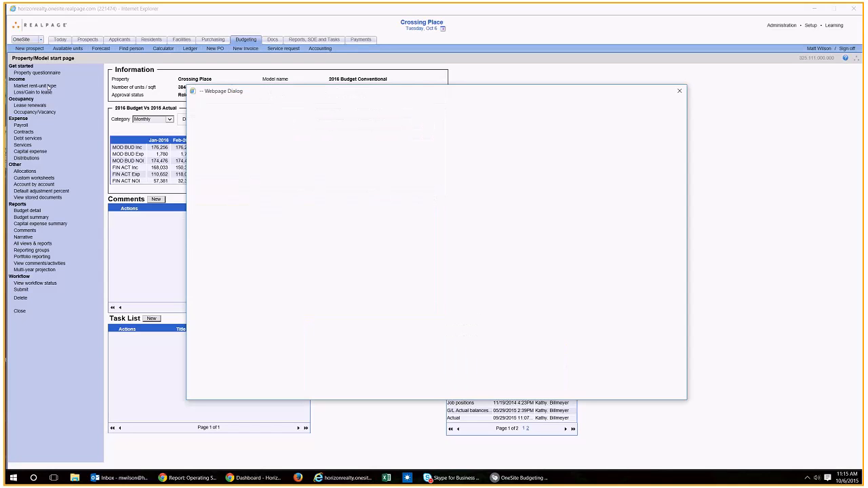
{"action": "left_click", "coordinate": [497, 291]}
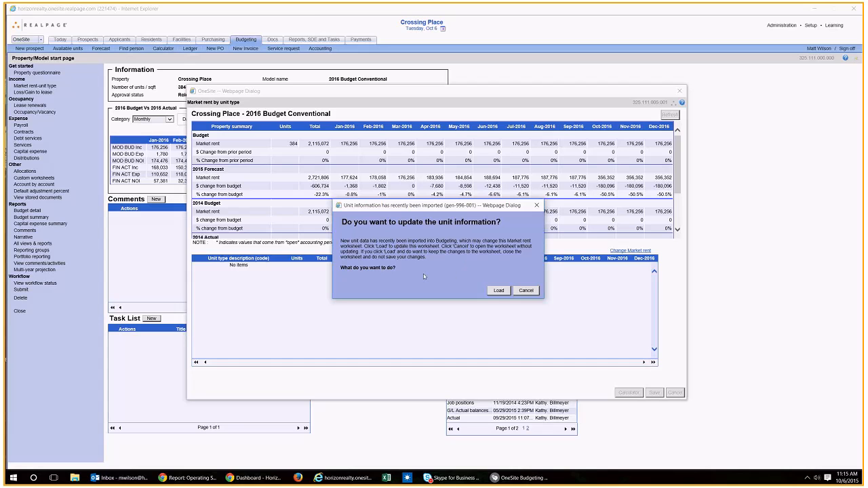
{"action": "left_click", "coordinate": [499, 291]}
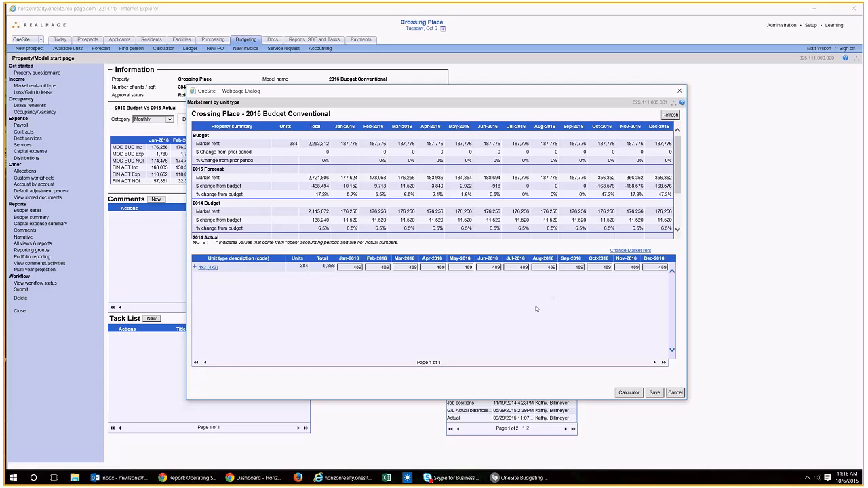
Step: Set the 4x2 unit type's market rent to 499 from August 2016 onward, then save and close the worksheet
{"action": "left_click", "coordinate": [546, 268]}
{"action": "type", "text": "499"}
{"action": "key", "text": "Tab"}
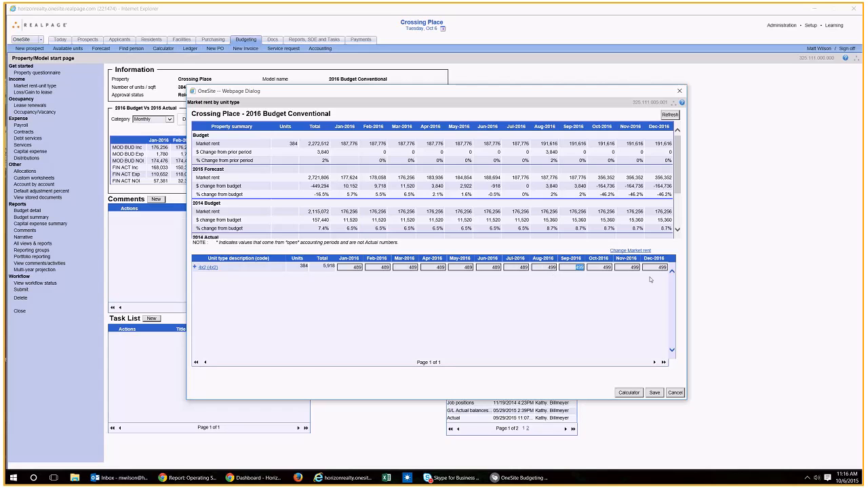
{"action": "left_click", "coordinate": [620, 314]}
{"action": "left_click", "coordinate": [654, 394]}
{"action": "left_click", "coordinate": [680, 91]}
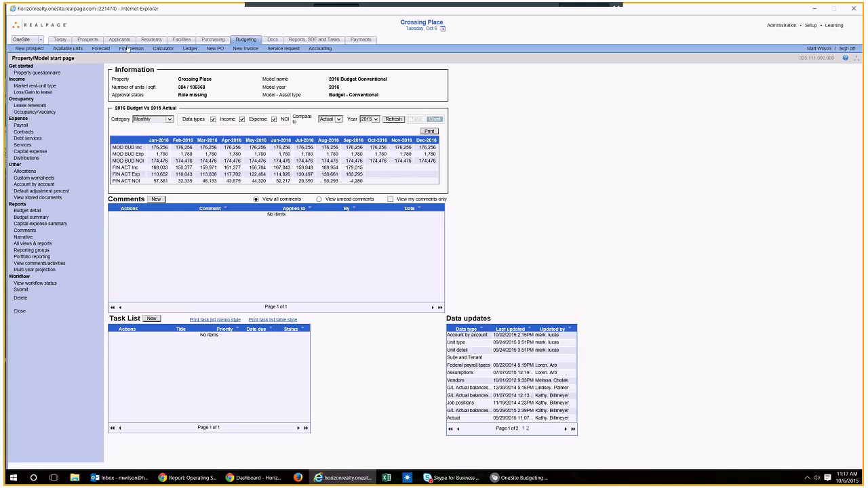
Step: Review the loss/gain to lease worksheet and close it
{"action": "left_click", "coordinate": [45, 95]}
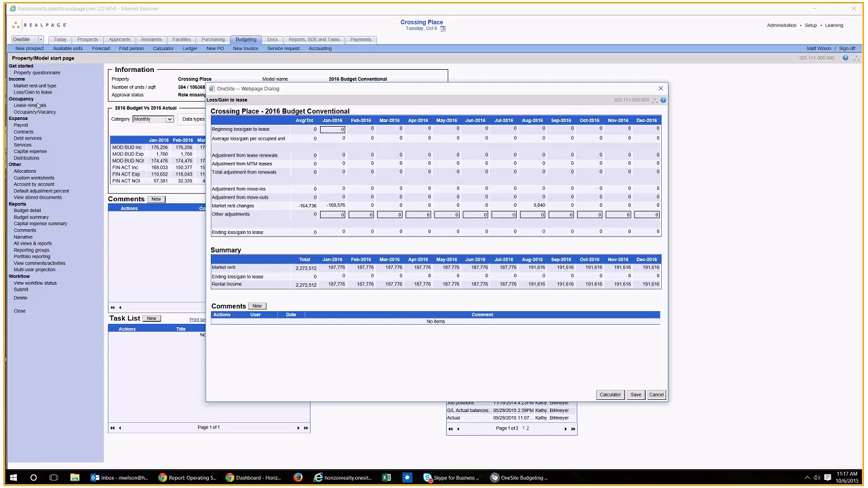
{"action": "left_click", "coordinate": [661, 89]}
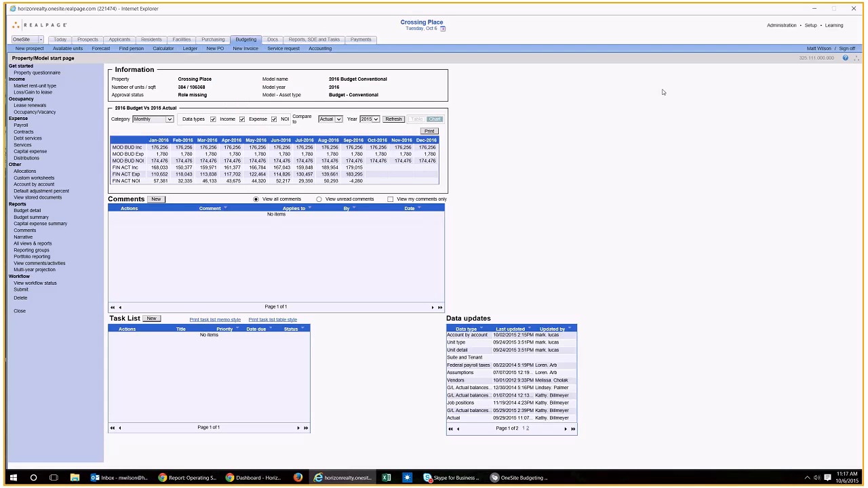
Step: In the lease renewals worksheet, set the August 2016 renewal percentage to 35 and compare the percentage and number input modes
{"action": "left_click", "coordinate": [30, 106]}
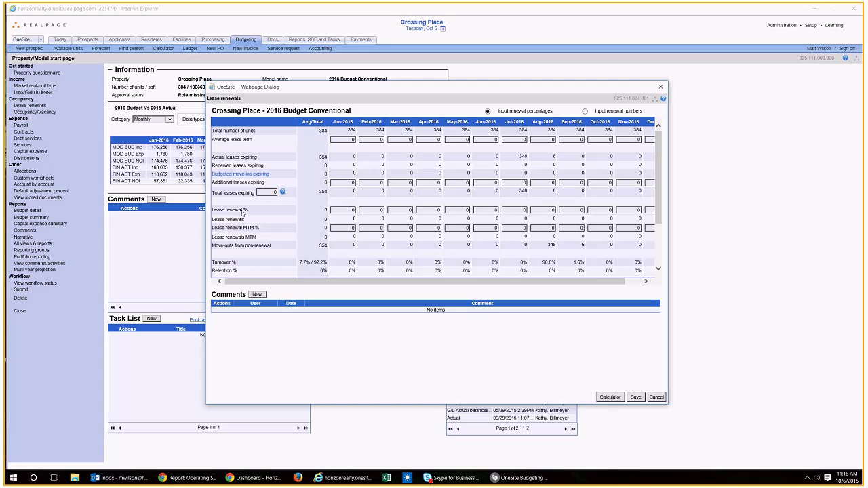
{"action": "left_click", "coordinate": [514, 211]}
{"action": "type", "text": "35"}
{"action": "key", "text": "Tab"}
{"action": "type", "text": "35"}
{"action": "key", "text": "Tab"}
{"action": "left_click", "coordinate": [585, 111]}
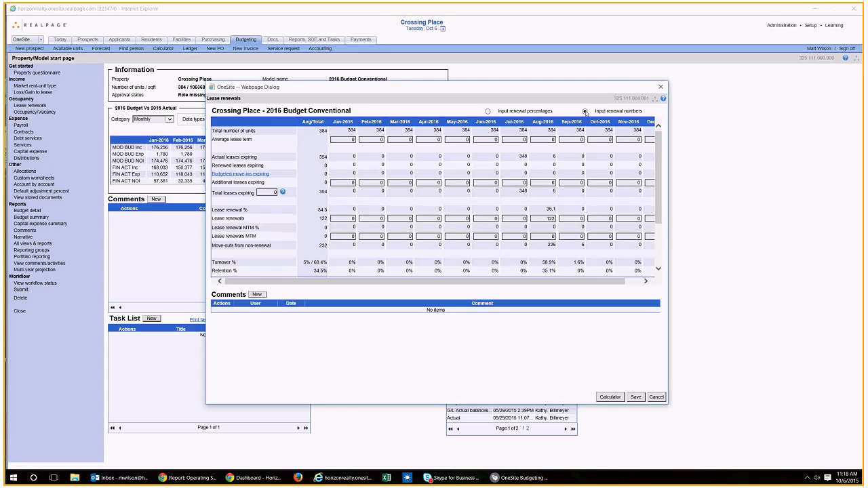
{"action": "left_click", "coordinate": [524, 114]}
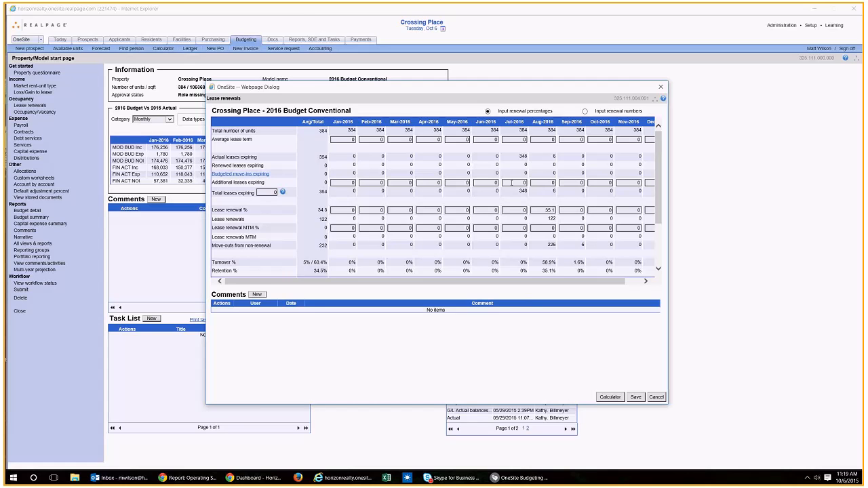
Step: Enter additional leases expiring of 5, 10, 8, 15, 20 and 25 for January through June 2016
{"action": "left_click", "coordinate": [372, 182]}
{"action": "key", "text": "shift+Tab"}
{"action": "key", "text": "Tab"}
{"action": "type", "text": "10"}
{"action": "key", "text": "Tab"}
{"action": "type", "text": "8"}
{"action": "key", "text": "Tab"}
{"action": "type", "text": "15"}
{"action": "key", "text": "Tab"}
{"action": "type", "text": "20"}
{"action": "key", "text": "Tab"}
{"action": "type", "text": "25"}
{"action": "key", "text": "Tab"}
Step: Set the lease renewal percentage to 50 for every month of 2016 and keep the worksheet open
{"action": "left_click", "coordinate": [347, 212]}
{"action": "type", "text": "50"}
{"action": "key", "text": "Tab"}
{"action": "type", "text": "50"}
{"action": "key", "text": "Tab"}
{"action": "type", "text": "50\t50\t50\t50\t50\t50\t50\t50\t50\t50"}
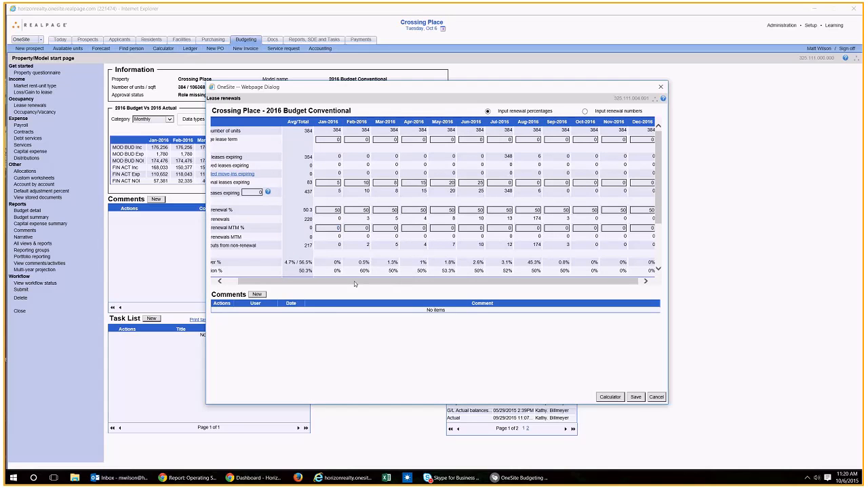
{"action": "left_click_drag", "start_coordinate": [355, 281], "coordinate": [316, 278]}
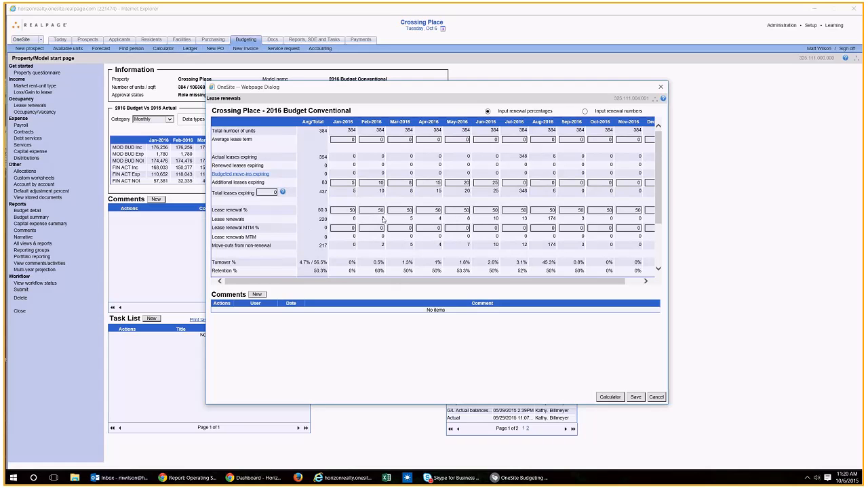
{"action": "left_click", "coordinate": [381, 211]}
{"action": "left_click", "coordinate": [656, 396]}
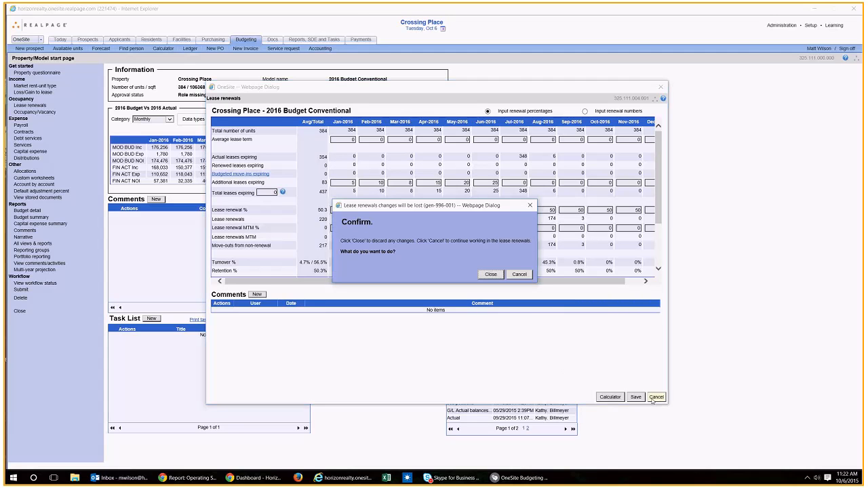
{"action": "left_click", "coordinate": [519, 274]}
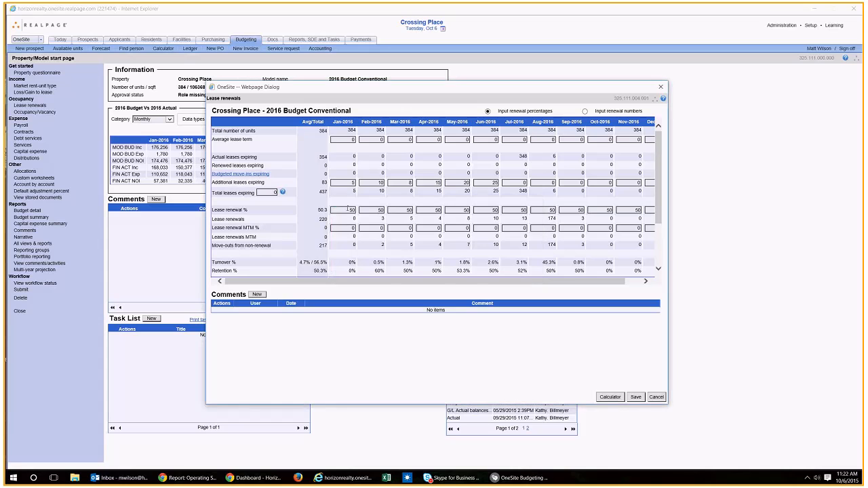
Step: Reset the additional leases expiring for January through June 2016 to 0
{"action": "left_click", "coordinate": [349, 183]}
{"action": "type", "text": "0"}
{"action": "key", "text": "Tab"}
{"action": "type", "text": "0"}
{"action": "key", "text": "Tab"}
{"action": "key", "text": "0"}
{"action": "key", "text": "Tab"}
Step: Set the lease renewal percentage to 35 for August 2016 and 0 for all other months
{"action": "key", "text": "0"}
{"action": "key", "text": "Tab"}
{"action": "key", "text": "0"}
{"action": "key", "text": "Tab"}
{"action": "type", "text": "0"}
{"action": "key", "text": "Tab"}
{"action": "key", "text": "Tab"}
{"action": "left_click", "coordinate": [351, 210]}
{"action": "type", "text": "0"}
{"action": "key", "text": "Tab"}
{"action": "key", "text": "0"}
{"action": "key", "text": "Tab"}
{"action": "key", "text": "0"}
{"action": "key", "text": "Tab"}
{"action": "key", "text": "0"}
{"action": "key", "text": "Tab"}
{"action": "key", "text": "0"}
{"action": "key", "text": "Tab"}
{"action": "key", "text": "0"}
{"action": "key", "text": "Tab"}
{"action": "type", "text": "0"}
{"action": "type", "text": "35"}
{"action": "key", "text": "Tab"}
{"action": "type", "text": "0"}
{"action": "key", "text": "Tab"}
{"action": "type", "text": "0"}
{"action": "key", "text": "Tab"}
{"action": "type", "text": "0"}
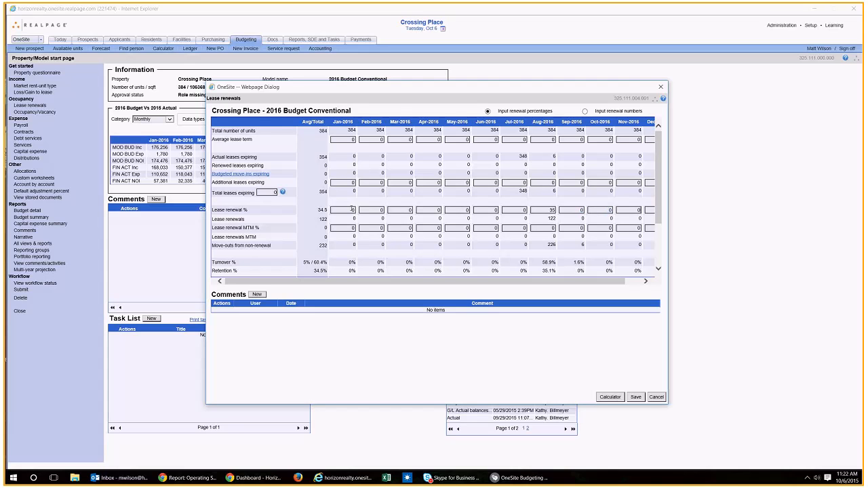
{"action": "key", "text": "Tab"}
{"action": "type", "text": "0"}
{"action": "key", "text": "Tab"}
Step: Save the lease renewals worksheet and close it
{"action": "left_click", "coordinate": [590, 375]}
{"action": "left_click_drag", "start_coordinate": [427, 280], "coordinate": [414, 283]}
{"action": "left_click", "coordinate": [636, 397]}
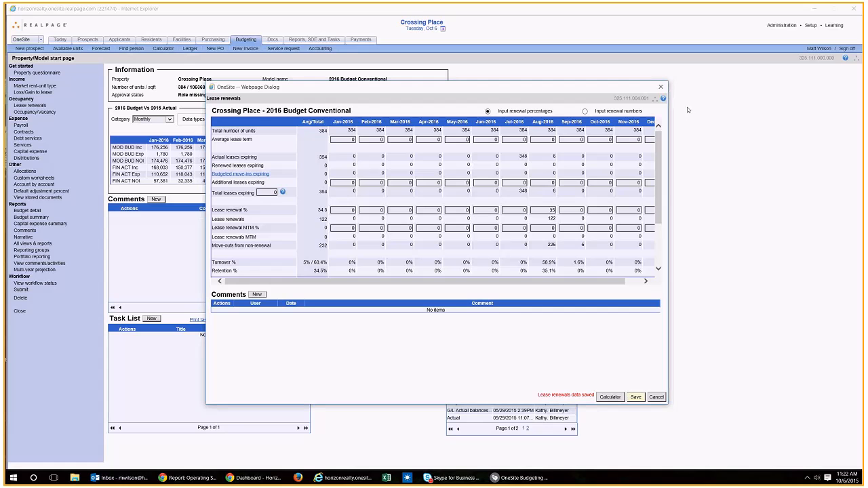
{"action": "left_click", "coordinate": [661, 87]}
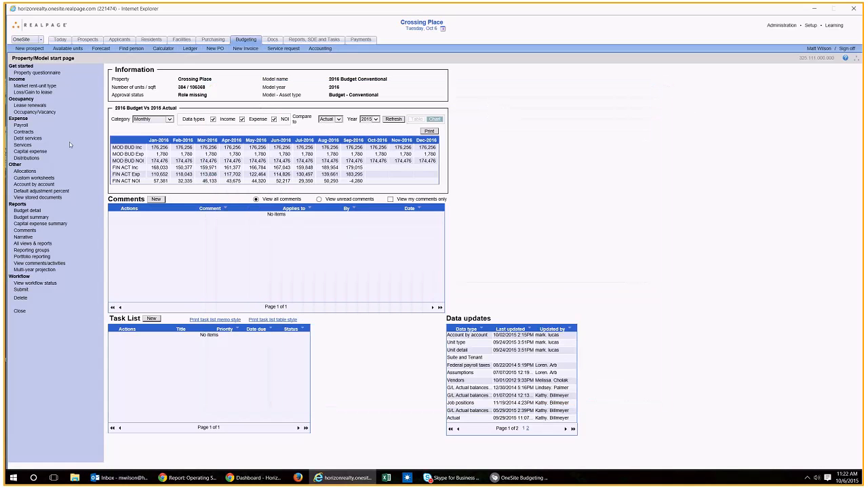
Step: Recheck the market rent changes in the loss/gain to lease worksheet and close it
{"action": "left_click", "coordinate": [47, 92]}
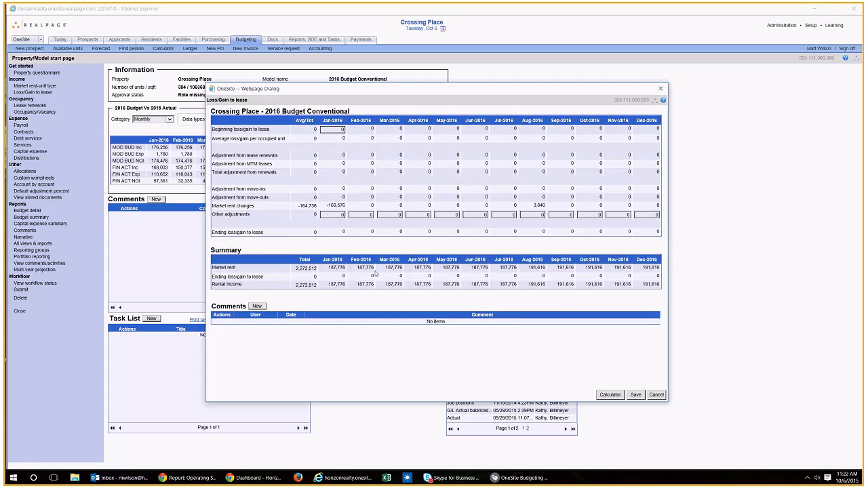
{"action": "left_click", "coordinate": [661, 88]}
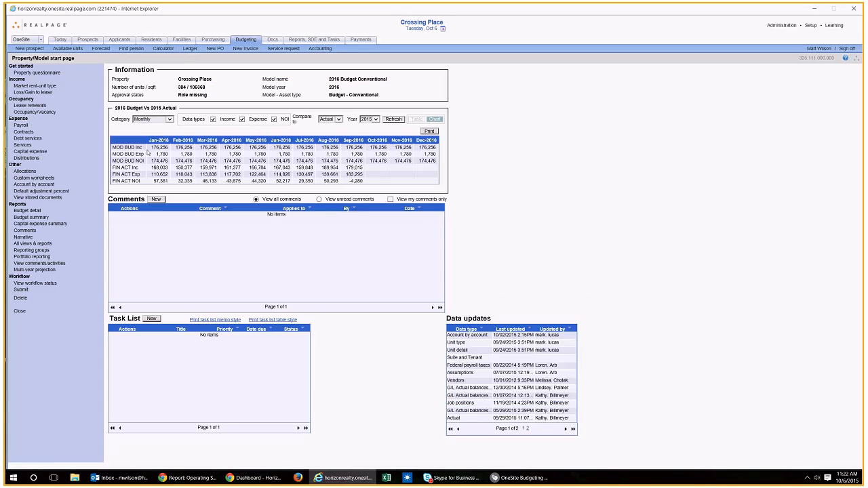
Step: In the Occupancy/Vacancy worksheet, switch input to occupancy goal percentages and set the average occupancy goal to 95%
{"action": "left_click", "coordinate": [33, 112]}
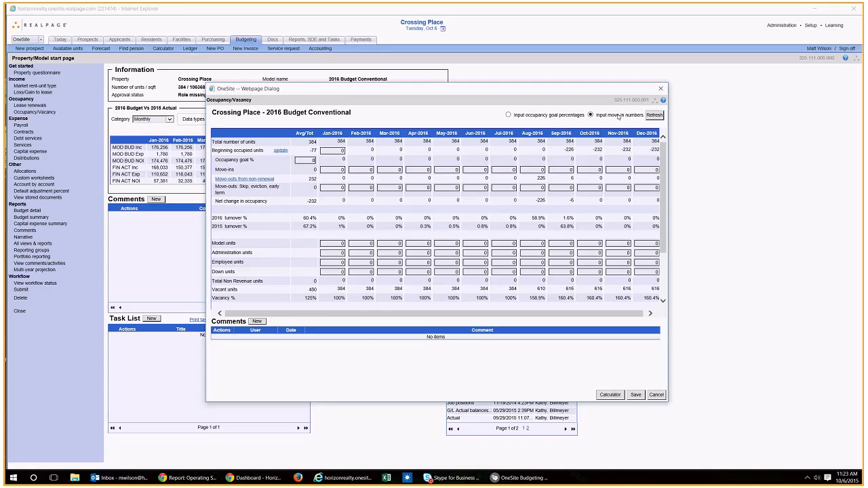
{"action": "left_click", "coordinate": [509, 115]}
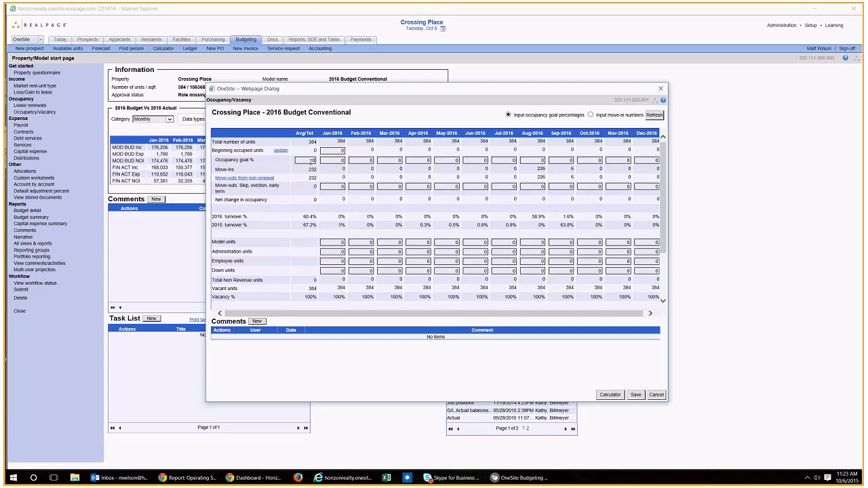
{"action": "left_click", "coordinate": [312, 160]}
{"action": "type", "text": "95"}
{"action": "key", "text": "Tab"}
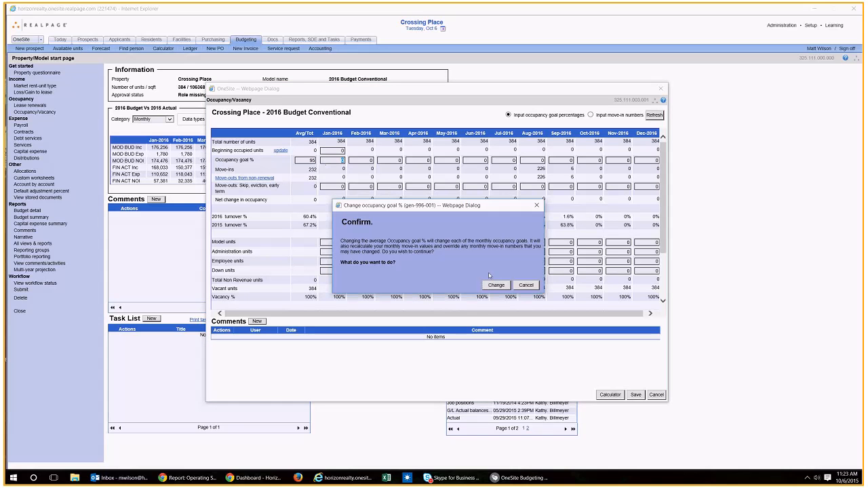
{"action": "left_click", "coordinate": [496, 285]}
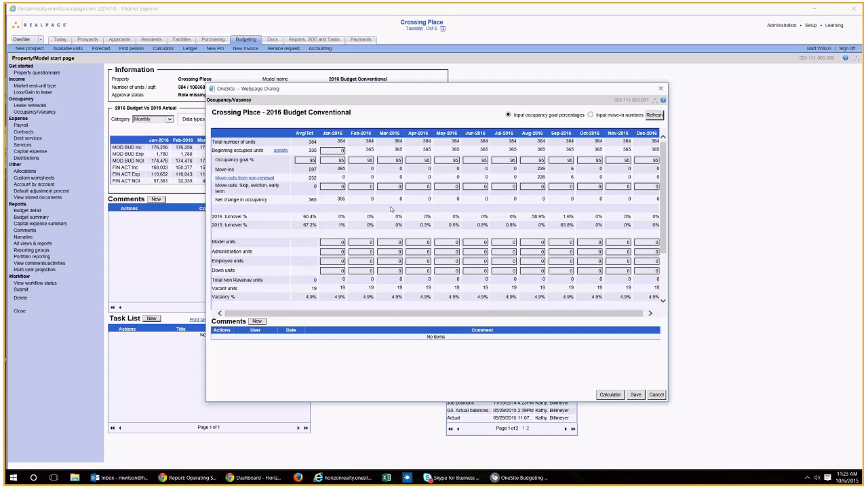
Step: Set the average occupancy goal to 98% and apply the change to every monthly goal
{"action": "left_click", "coordinate": [304, 160]}
{"action": "type", "text": "98"}
{"action": "key", "text": "Tab"}
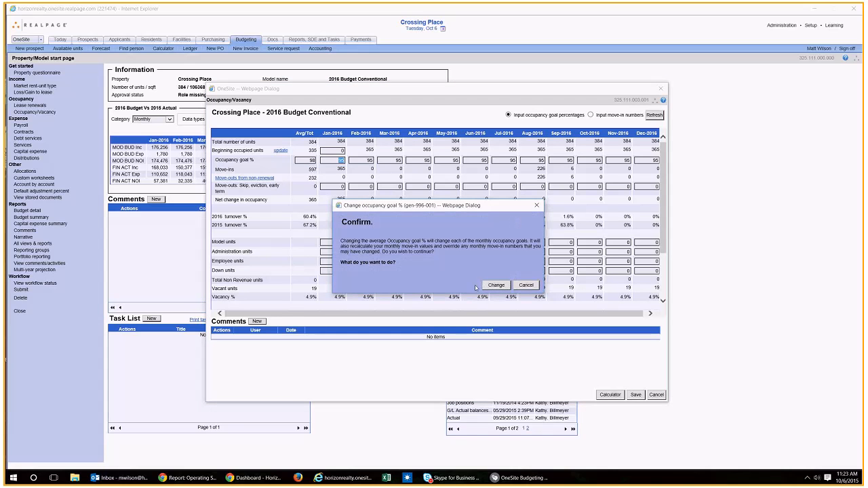
{"action": "left_click", "coordinate": [495, 285]}
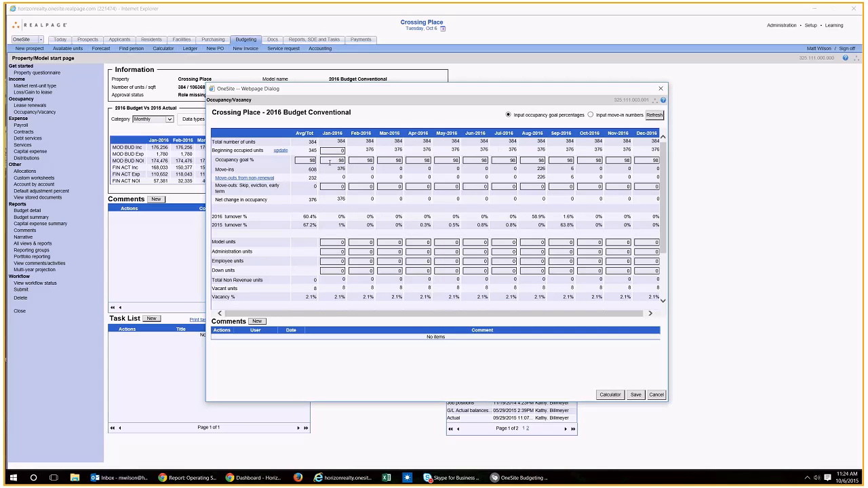
Step: Set the monthly occupancy goal to 97.5% for May 2016 and 97% for June and July 2016
{"action": "left_click", "coordinate": [447, 160]}
{"action": "type", "text": "97.5"}
{"action": "key", "text": "Tab"}
{"action": "type", "text": "97"}
{"action": "key", "text": "Tab"}
{"action": "type", "text": "97"}
{"action": "key", "text": "Tab"}
{"action": "scroll", "coordinate": [542, 215], "scroll_direction": "down", "scroll_amount": 1}
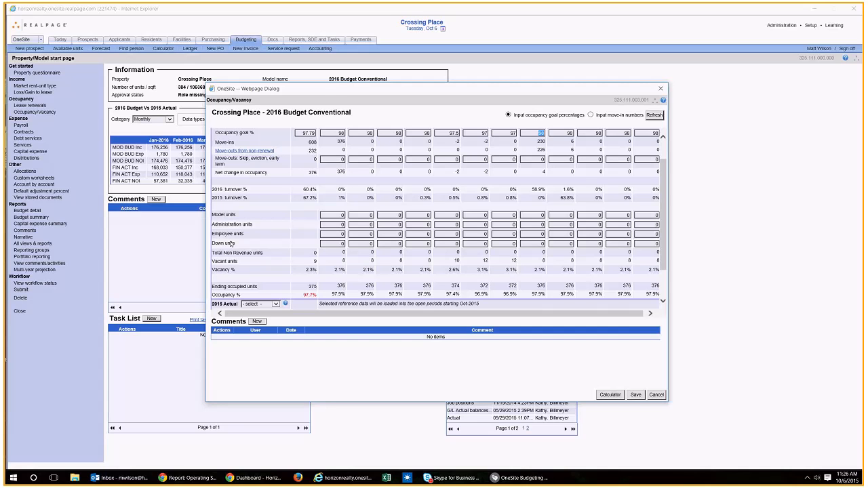
{"action": "scroll", "coordinate": [507, 212], "scroll_direction": "up", "scroll_amount": 1}
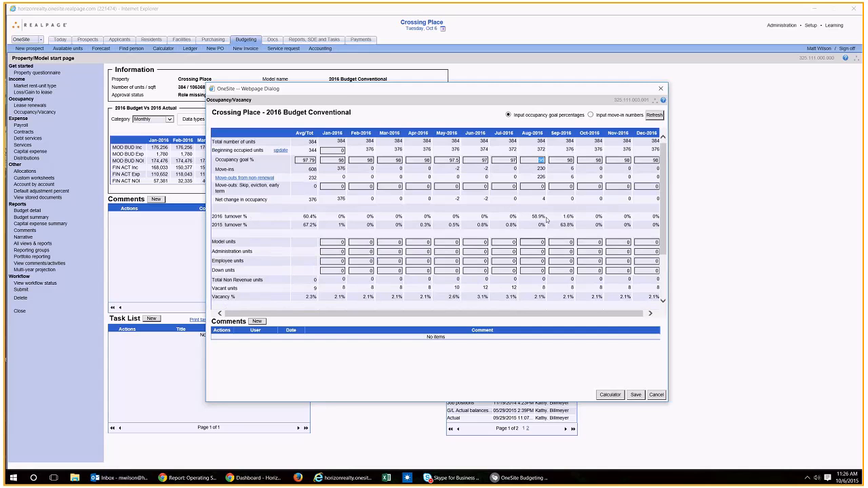
Step: Enter 4 model units for each month from January through July 2016
{"action": "left_click", "coordinate": [354, 239]}
{"action": "left_click", "coordinate": [342, 242]}
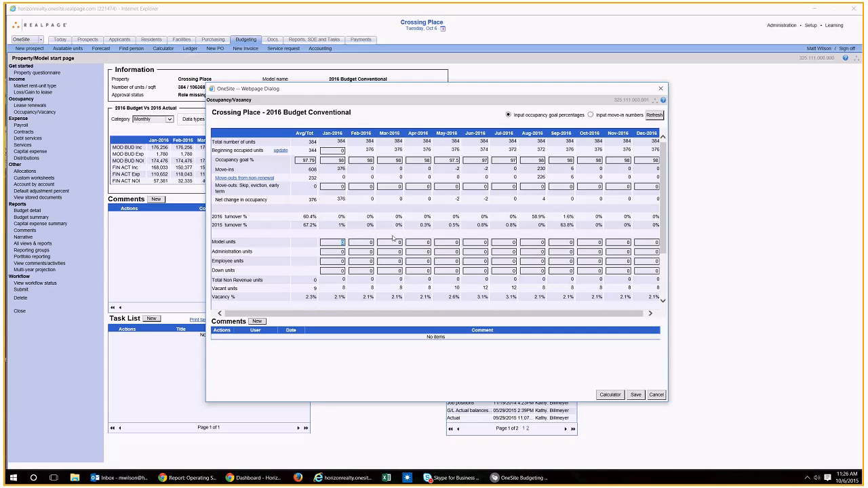
{"action": "type", "text": "4"}
{"action": "key", "text": "Tab"}
{"action": "type", "text": "4"}
{"action": "key", "text": "Tab"}
{"action": "type", "text": "4"}
{"action": "key", "text": "Tab"}
{"action": "type", "text": "4"}
{"action": "key", "text": "Tab"}
{"action": "type", "text": "4"}
{"action": "key", "text": "Tab"}
{"action": "type", "text": "4"}
{"action": "left_click_drag", "start_coordinate": [445, 315], "coordinate": [449, 317]}
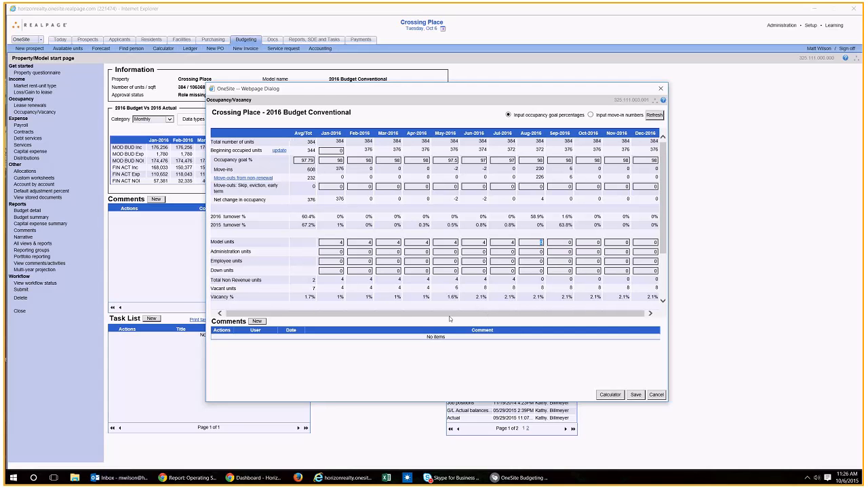
Step: Set the 2015 Actual reference data for the open periods to Actual-2014
{"action": "scroll", "coordinate": [408, 290], "scroll_direction": "down", "scroll_amount": 2}
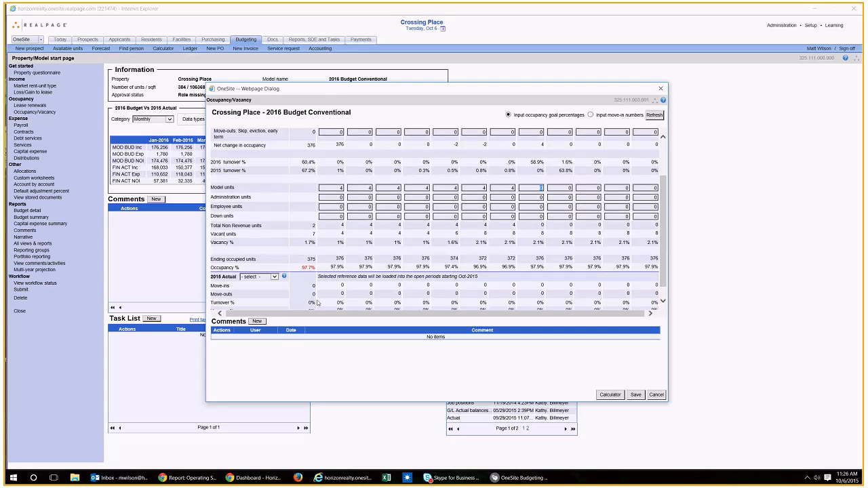
{"action": "left_click_drag", "start_coordinate": [320, 314], "coordinate": [297, 314]}
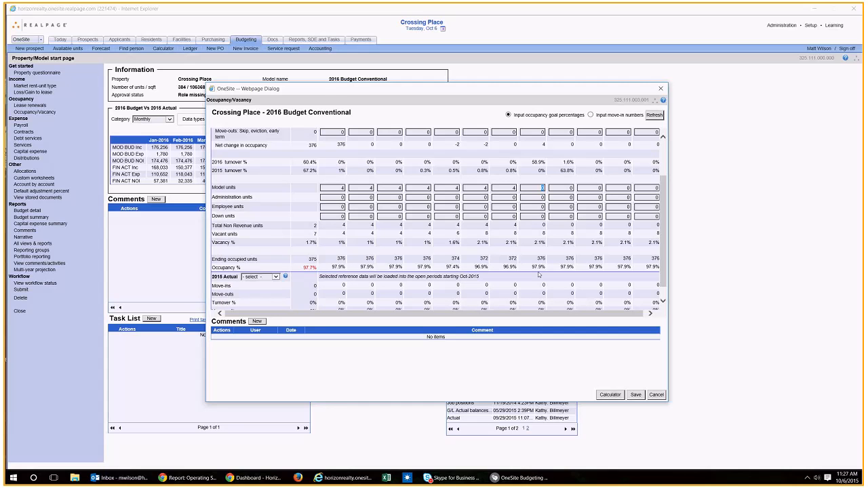
{"action": "scroll", "coordinate": [397, 299], "scroll_direction": "down", "scroll_amount": 1}
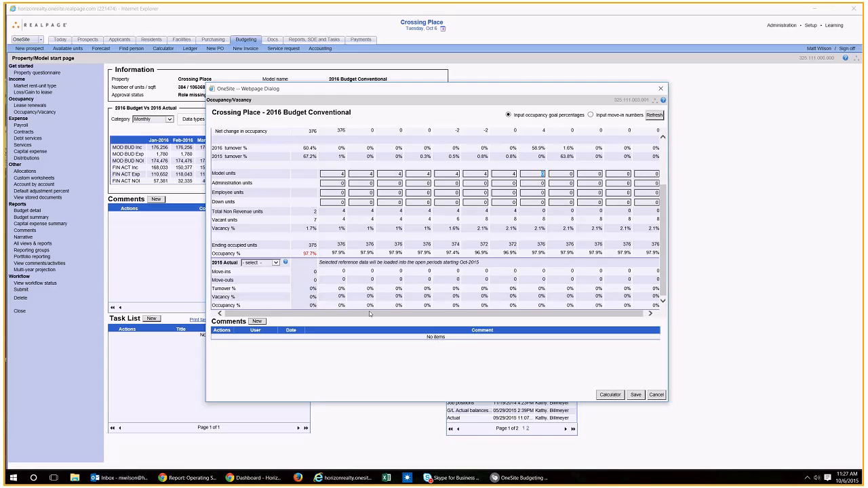
{"action": "left_click", "coordinate": [272, 262]}
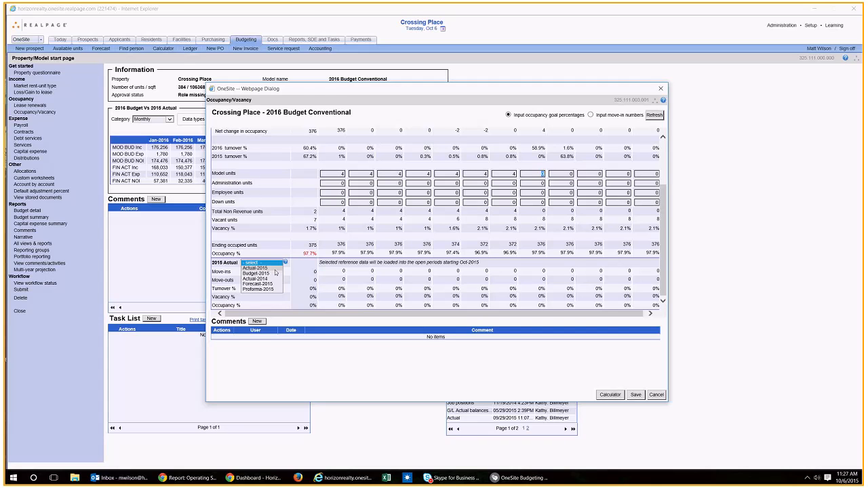
{"action": "left_click", "coordinate": [255, 269]}
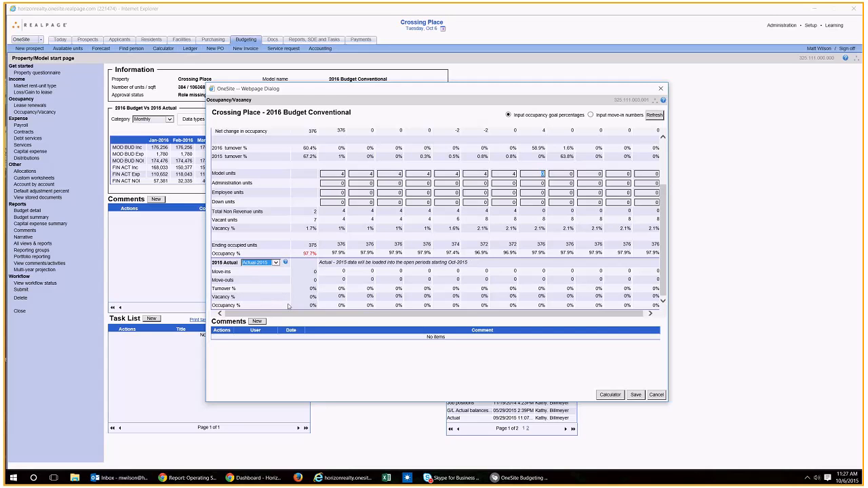
{"action": "left_click", "coordinate": [263, 263]}
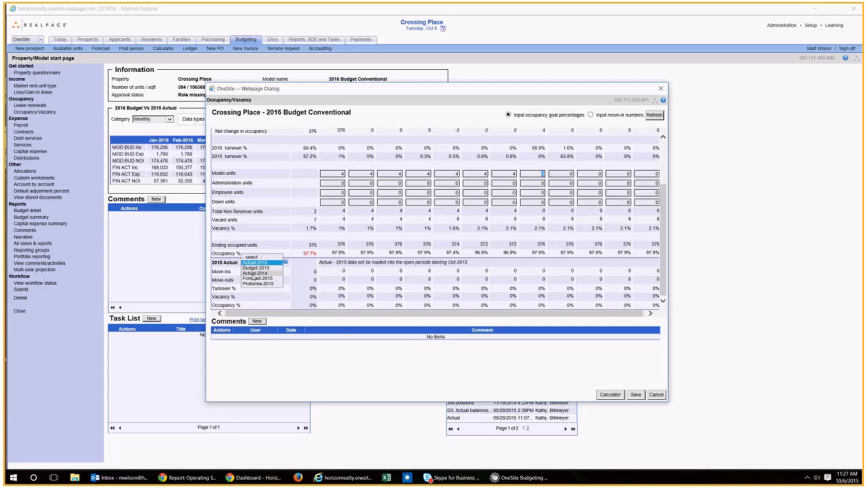
{"action": "left_click", "coordinate": [255, 273]}
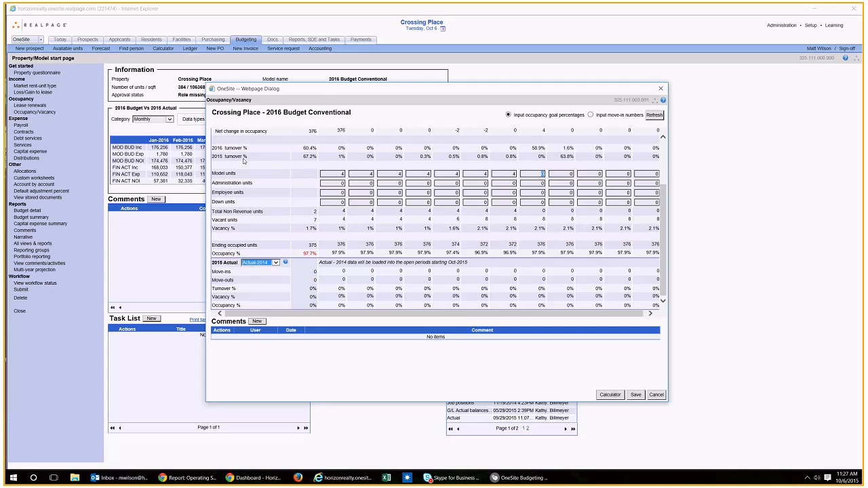
Step: Save and close the Occupancy/Vacancy worksheet, and open the Loss/Gain to lease worksheet
{"action": "scroll", "coordinate": [244, 163], "scroll_direction": "up", "scroll_amount": 1}
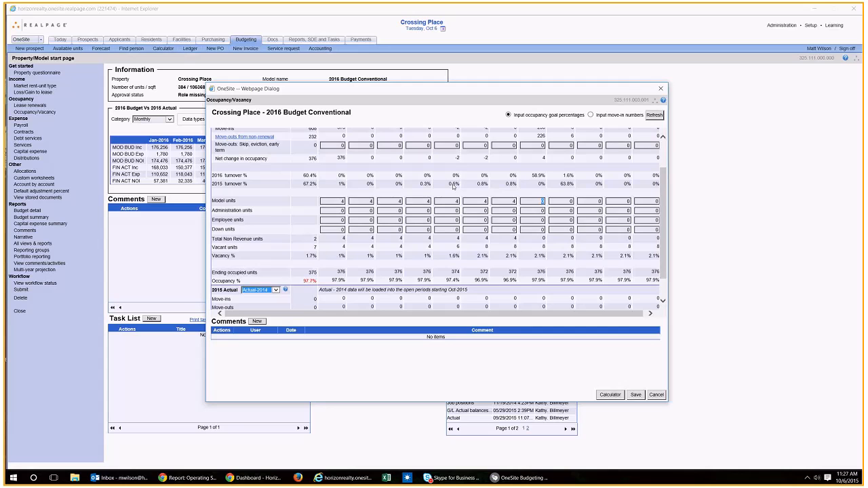
{"action": "scroll", "coordinate": [453, 187], "scroll_direction": "up", "scroll_amount": 1}
{"action": "scroll", "coordinate": [427, 217], "scroll_direction": "up", "scroll_amount": 1}
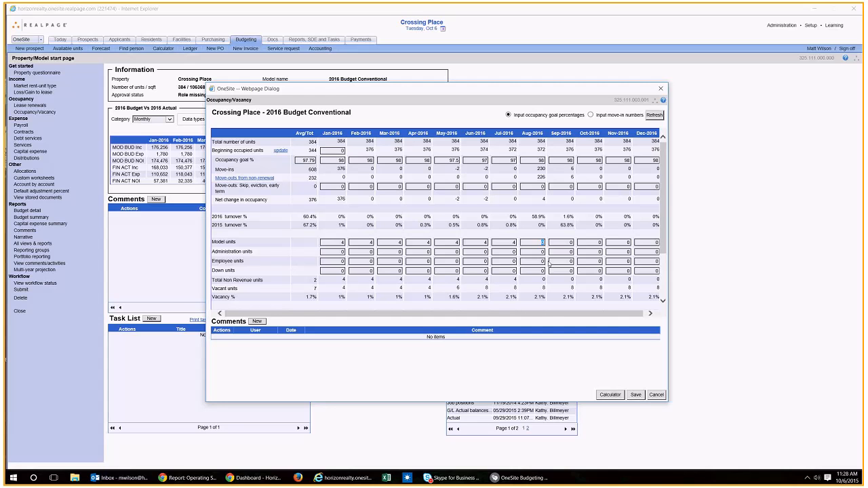
{"action": "scroll", "coordinate": [549, 264], "scroll_direction": "down", "scroll_amount": 2}
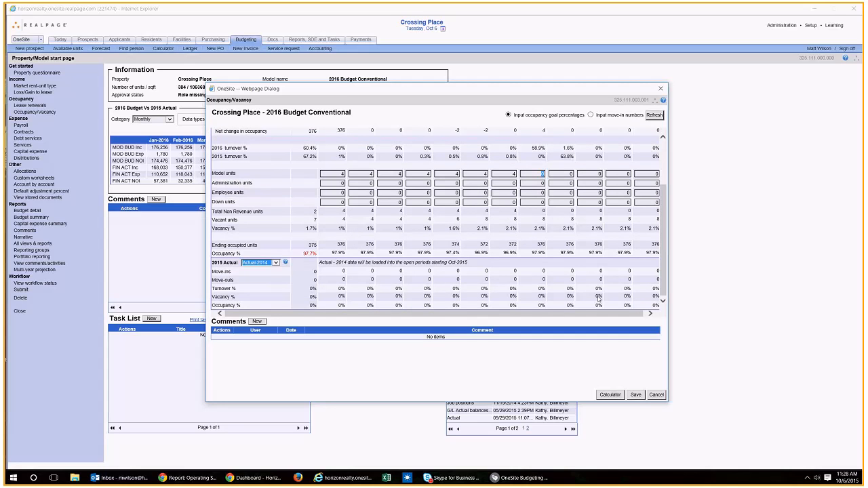
{"action": "left_click", "coordinate": [639, 397]}
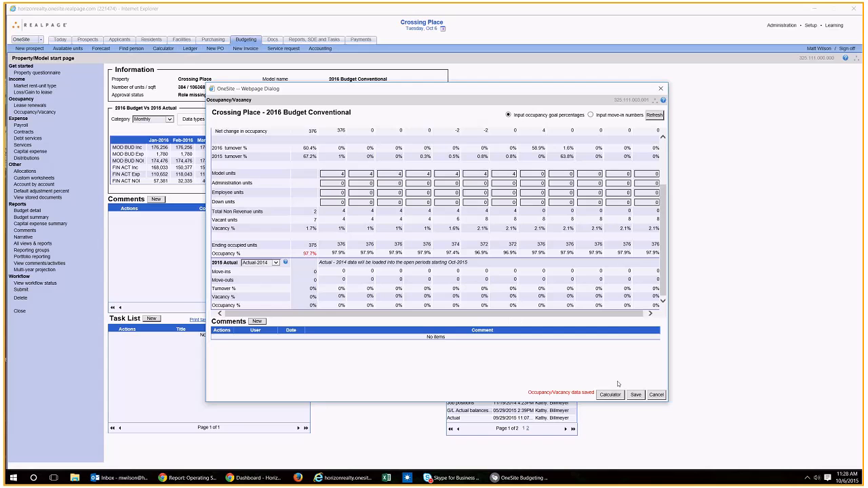
{"action": "left_click", "coordinate": [663, 87]}
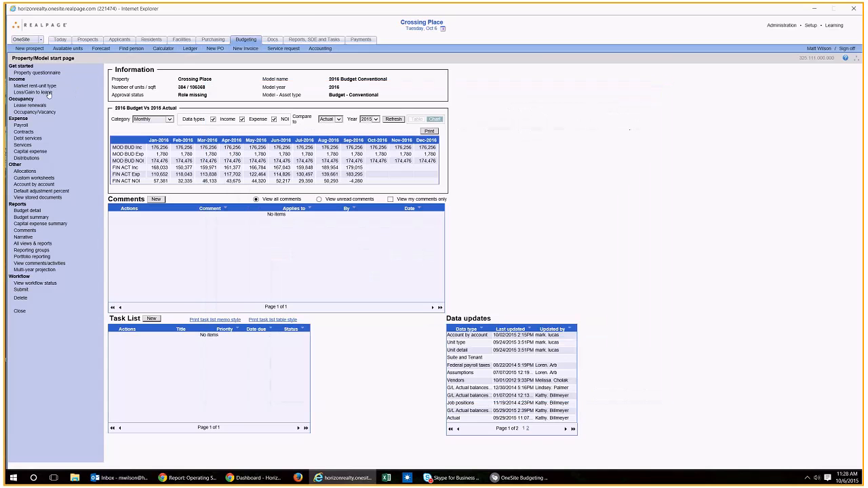
{"action": "left_click", "coordinate": [47, 93]}
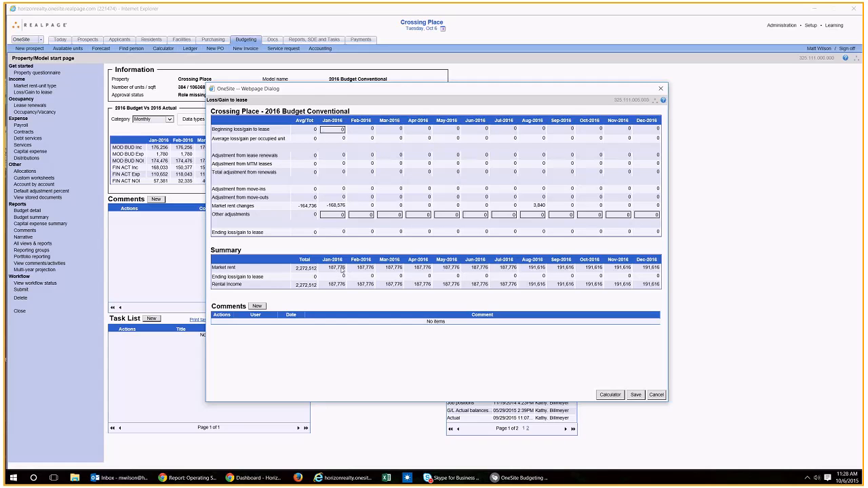
Step: Switch to Chrome and sign in to OneSite Accounting in a new tab with the saved credentials
{"action": "left_click", "coordinate": [268, 478]}
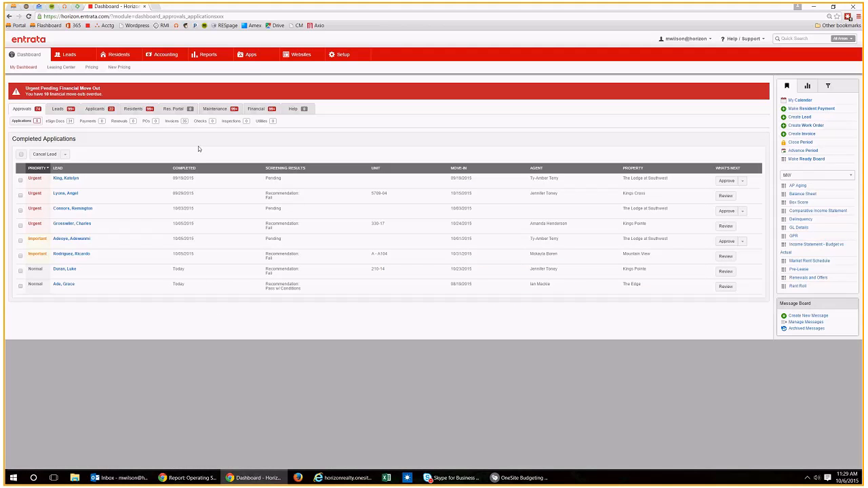
{"action": "key", "text": "ctrl+t"}
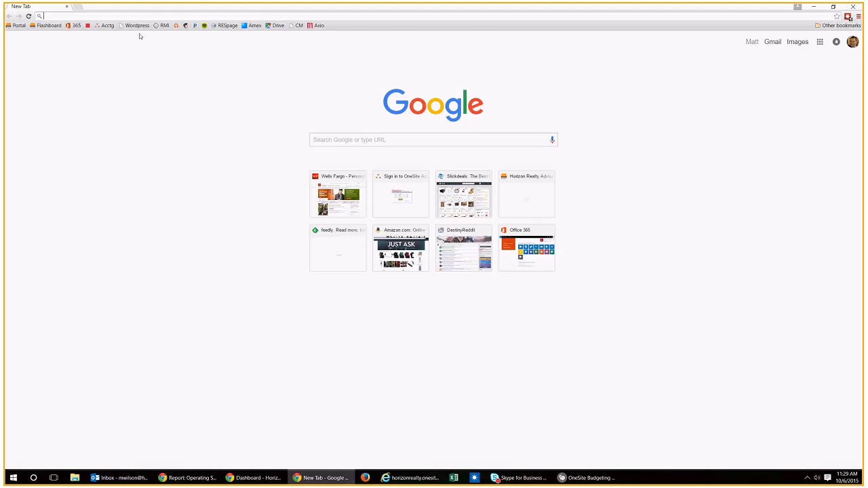
{"action": "left_click", "coordinate": [105, 25]}
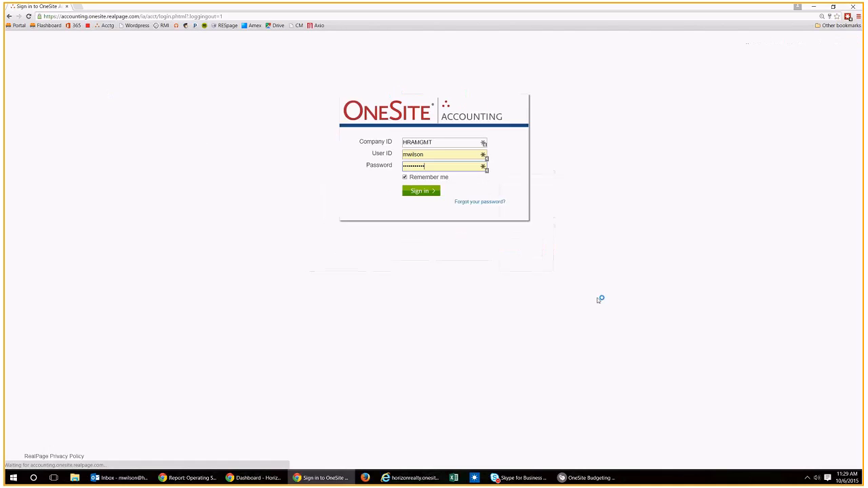
{"action": "key", "text": "Return"}
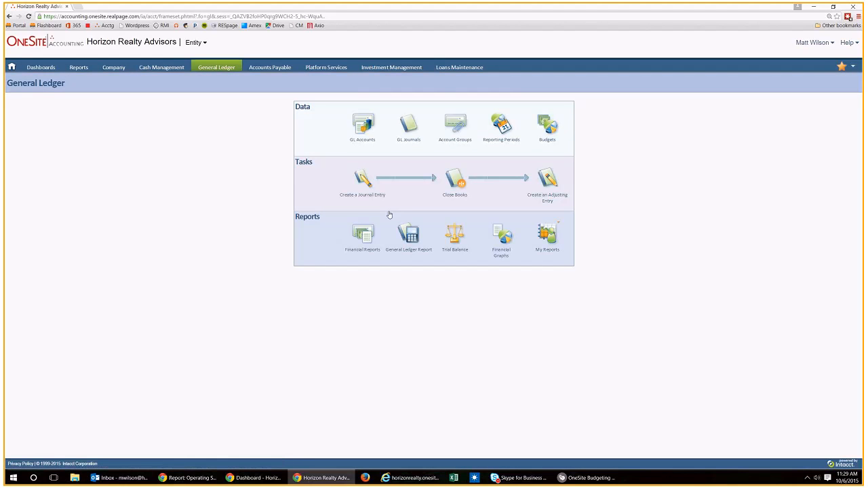
Step: Run the Operating Statement - Accrual financial report as HTML for Crossing Place as of 10/06/2015
{"action": "left_click", "coordinate": [366, 239]}
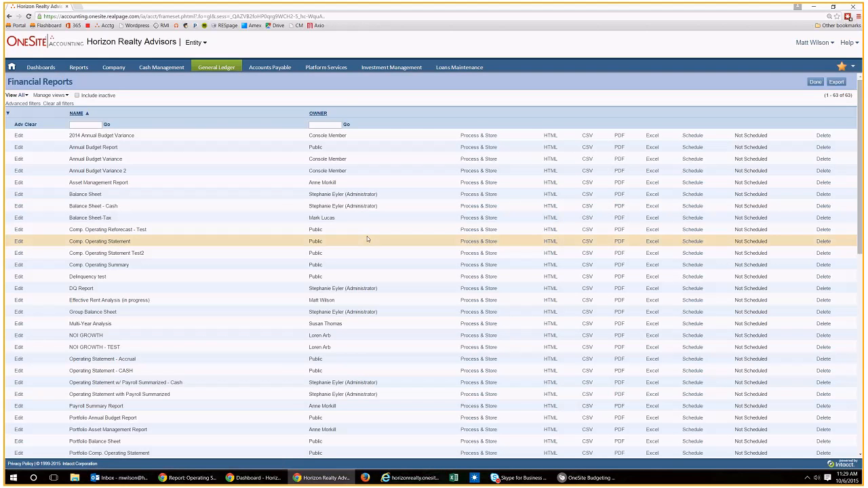
{"action": "scroll", "coordinate": [349, 277], "scroll_direction": "down", "scroll_amount": 3}
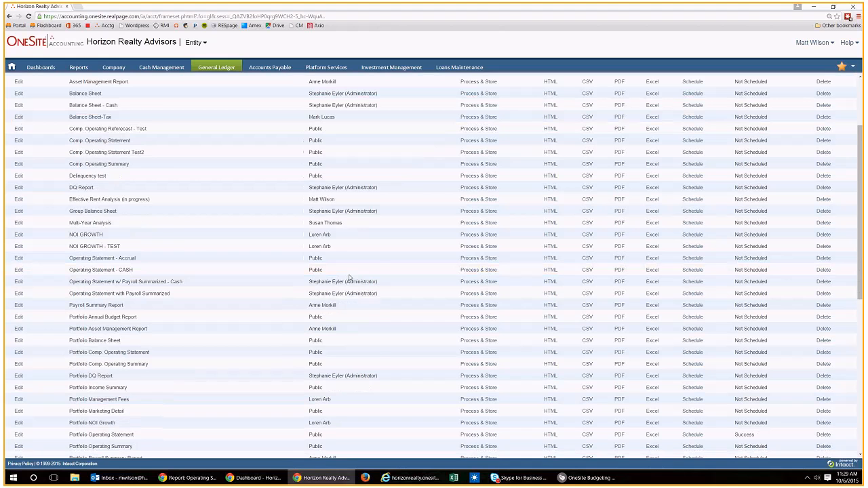
{"action": "scroll", "coordinate": [349, 373], "scroll_direction": "down", "scroll_amount": 1}
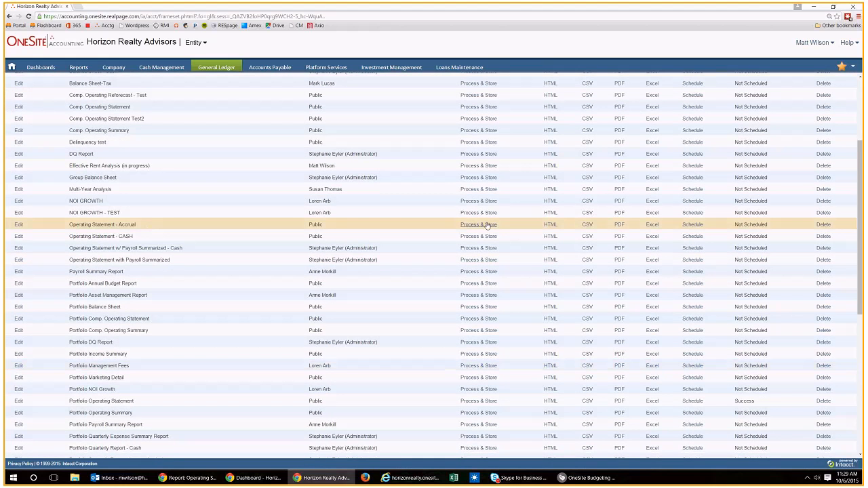
{"action": "left_click", "coordinate": [551, 226]}
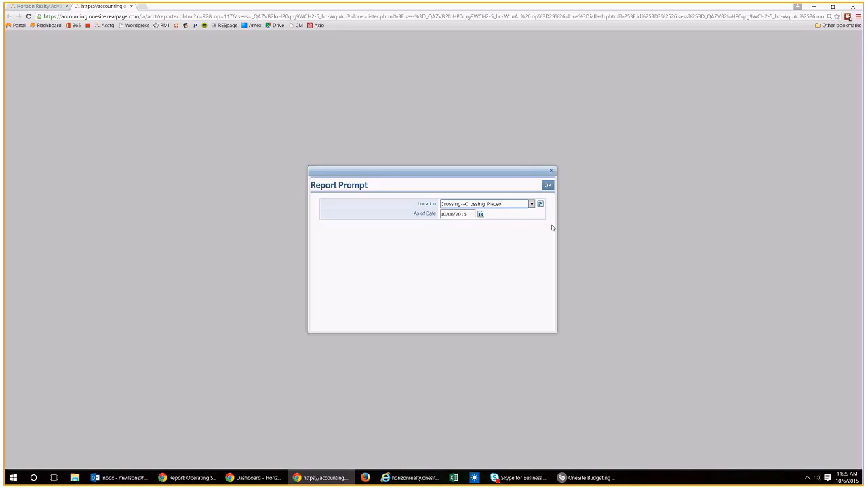
{"action": "left_click", "coordinate": [548, 187]}
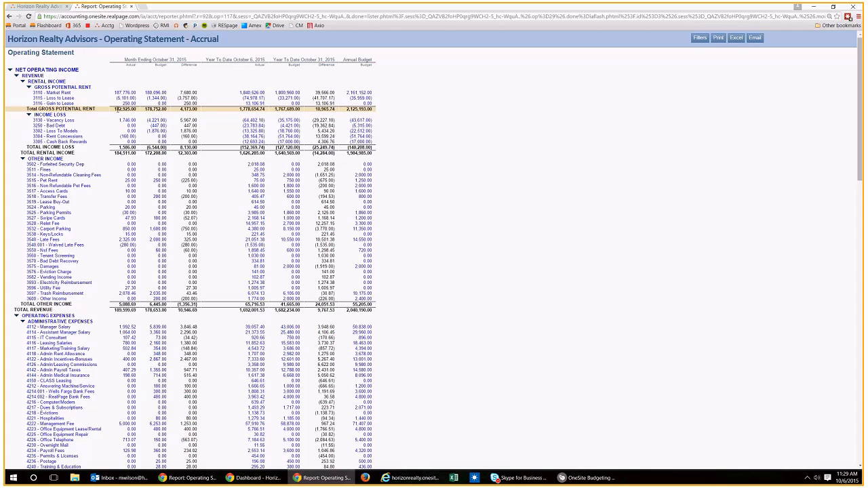
Step: Calculate October's loss to lease in Calculator by subtracting the total gross potential rent of 182925 from the market rent of 187776
{"action": "double_click", "coordinate": [117, 108]}
{"action": "left_click", "coordinate": [137, 110]}
{"action": "key", "text": "XF86Calculator"}
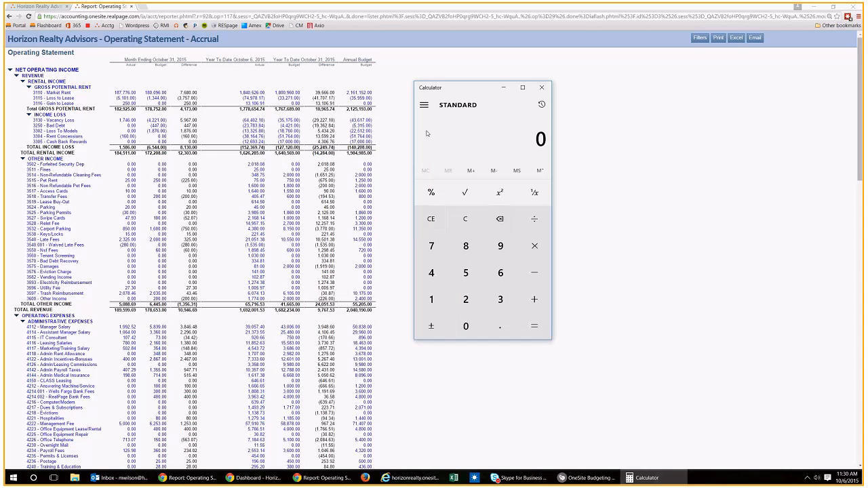
{"action": "type", "text": "187776"}
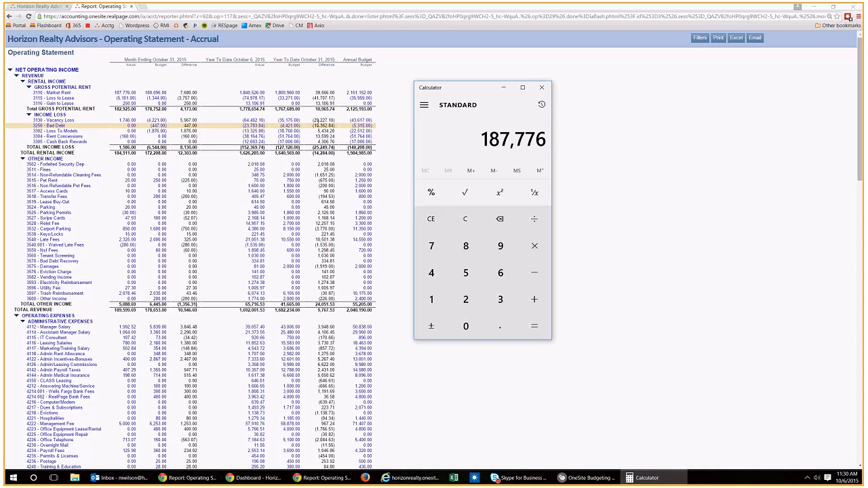
{"action": "type", "text": "-182"}
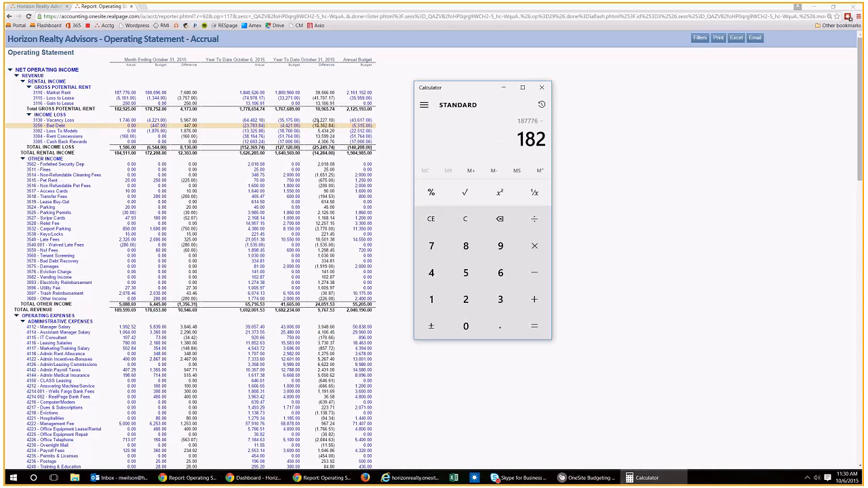
{"action": "type", "text": "925"}
{"action": "key", "text": "Return"}
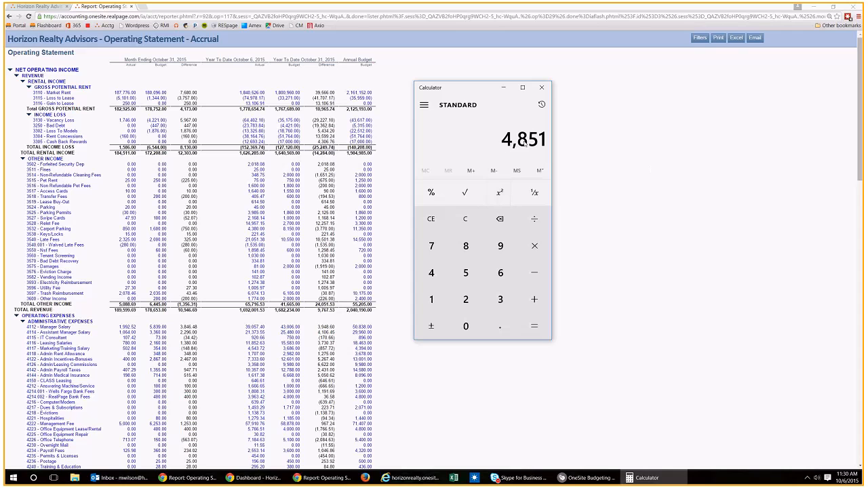
Step: Switch back to the Loss/Gain to lease worksheet in Internet Explorer and place the Calculator window beside it
{"action": "left_click", "coordinate": [577, 479]}
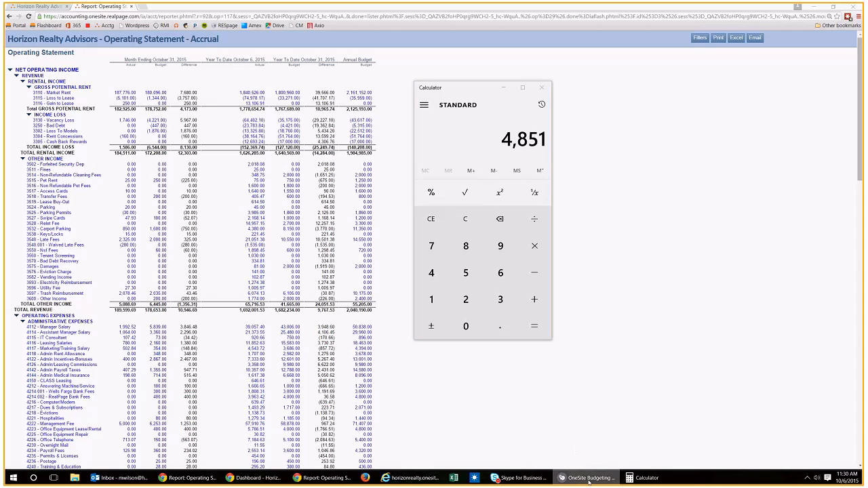
{"action": "left_click", "coordinate": [411, 478]}
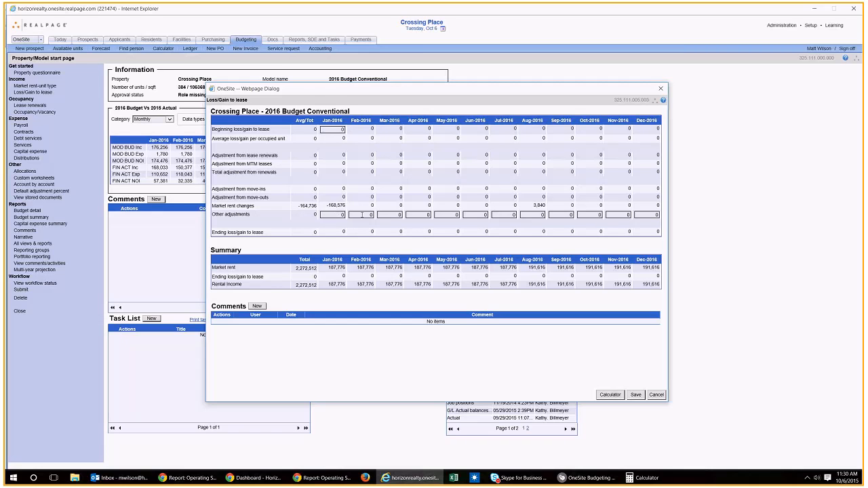
{"action": "left_click", "coordinate": [641, 478]}
{"action": "left_click_drag", "start_coordinate": [489, 100], "coordinate": [777, 90]}
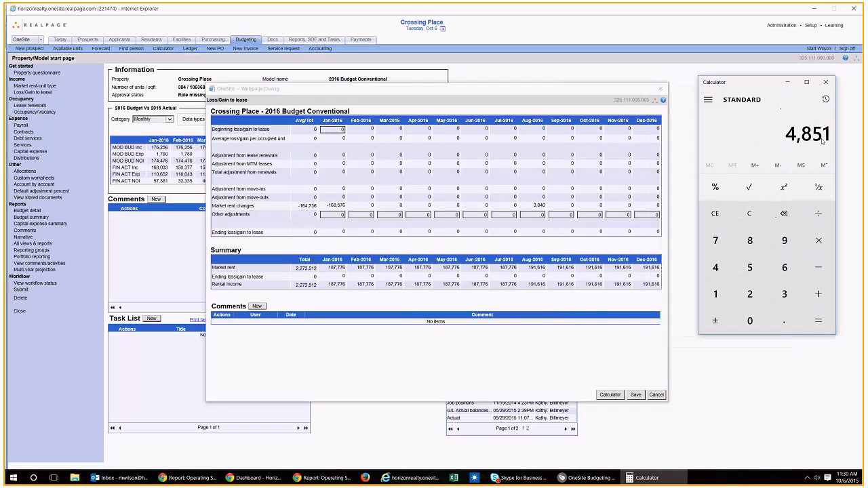
Step: Enter 4851 as the January 2016 other adjustment in the Loss/Gain to lease worksheet
{"action": "left_click", "coordinate": [352, 217]}
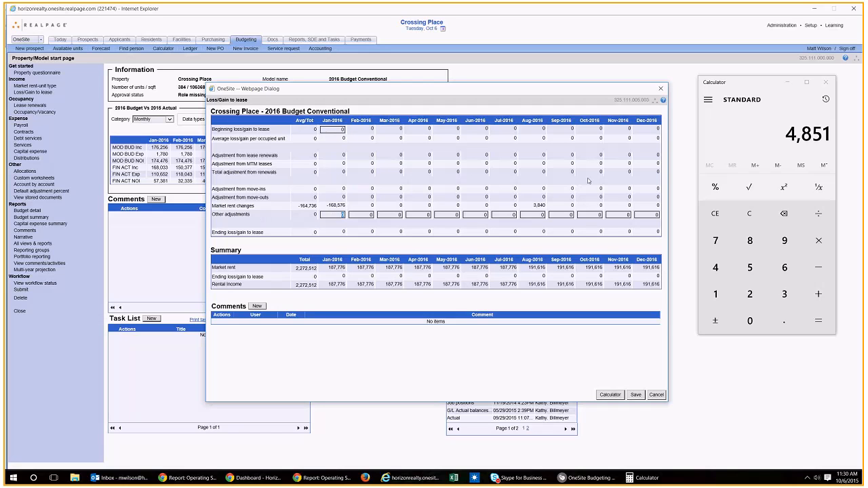
{"action": "type", "text": "4851"}
{"action": "key", "text": "Tab"}
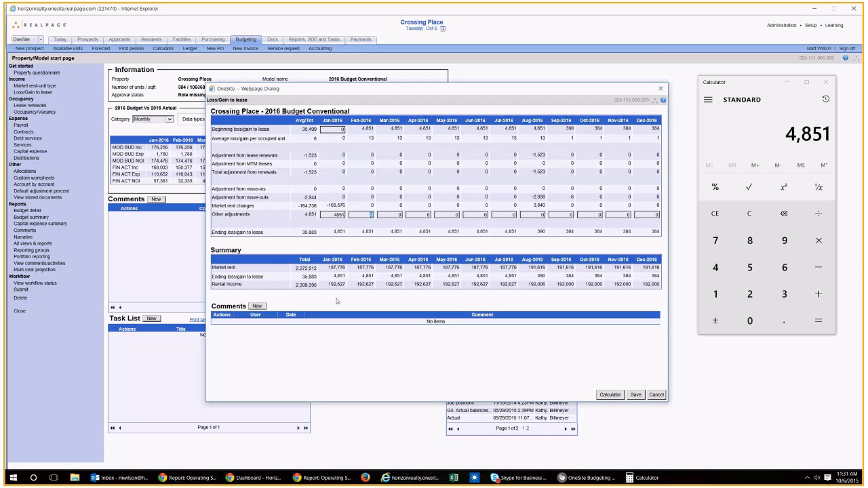
Step: Set the January 2016 other adjustment to -4851 so it counts as a loss to lease
{"action": "left_click_drag", "start_coordinate": [331, 215], "coordinate": [356, 216]}
{"action": "type", "text": "-4851"}
{"action": "key", "text": "Tab"}
Step: Bring up the Operating Statement in Chrome with Calculator over it, and clear the calculator's previous result
{"action": "left_click", "coordinate": [324, 478]}
{"action": "left_click", "coordinate": [644, 478]}
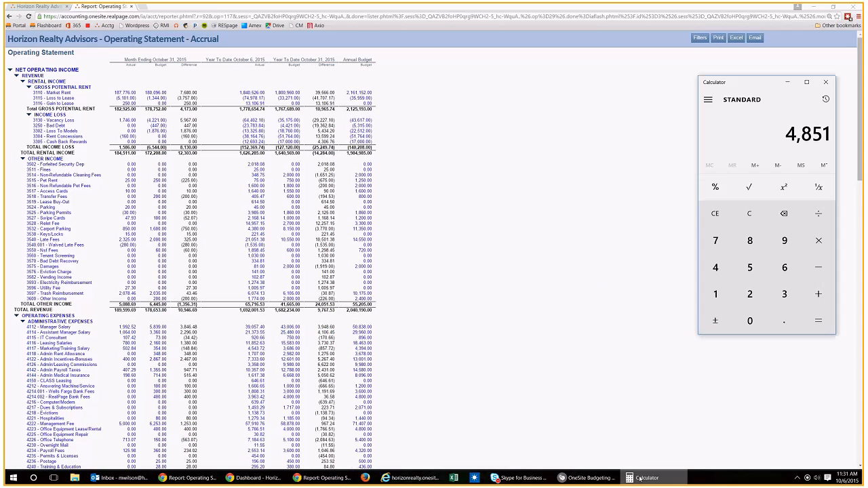
{"action": "left_click", "coordinate": [702, 214]}
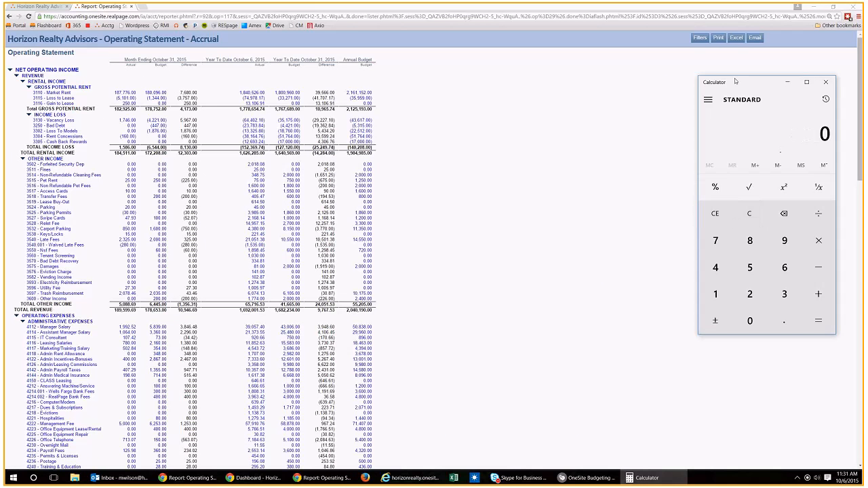
{"action": "left_click_drag", "start_coordinate": [736, 81], "coordinate": [696, 97]}
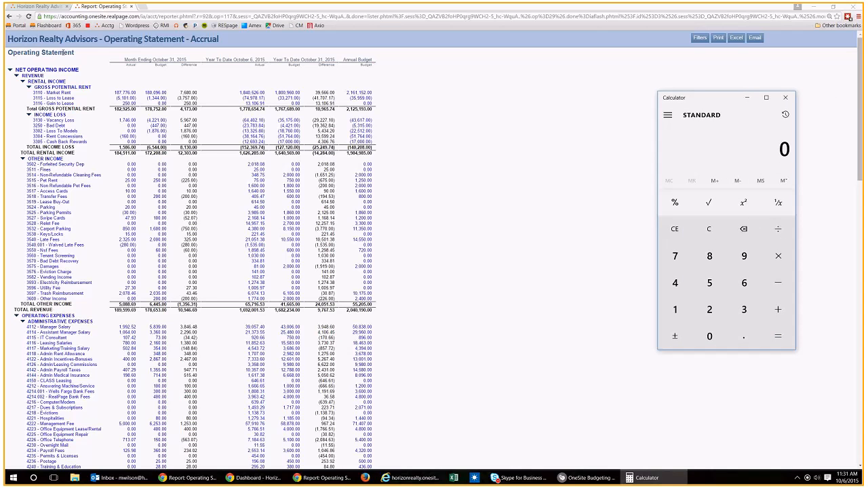
{"action": "left_click", "coordinate": [413, 478]}
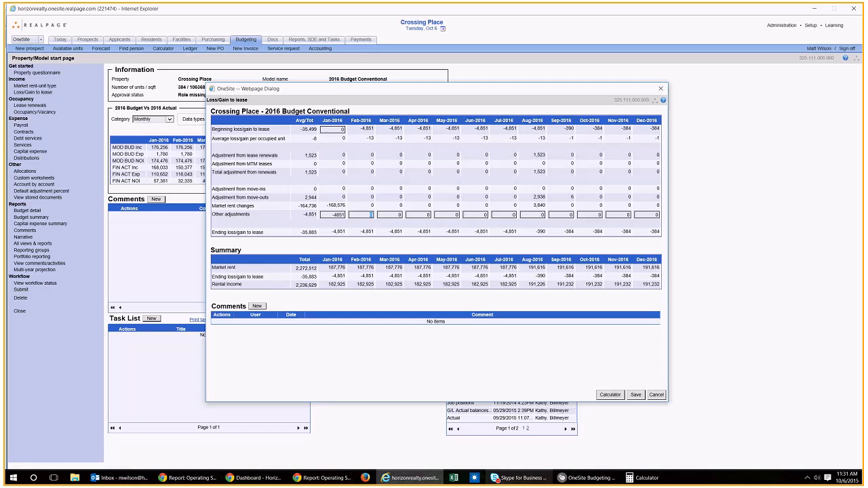
{"action": "key", "text": "alt+Tab"}
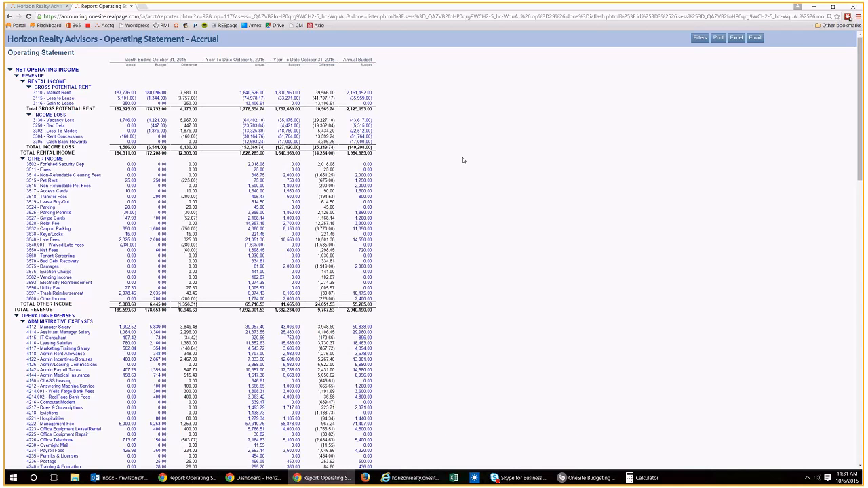
{"action": "key", "text": "alt+Tab"}
Step: Recalculate October's loss to lease by subtracting the total gross potential rent of 182925 from the market rent of 187776
{"action": "type", "text": "187,776"}
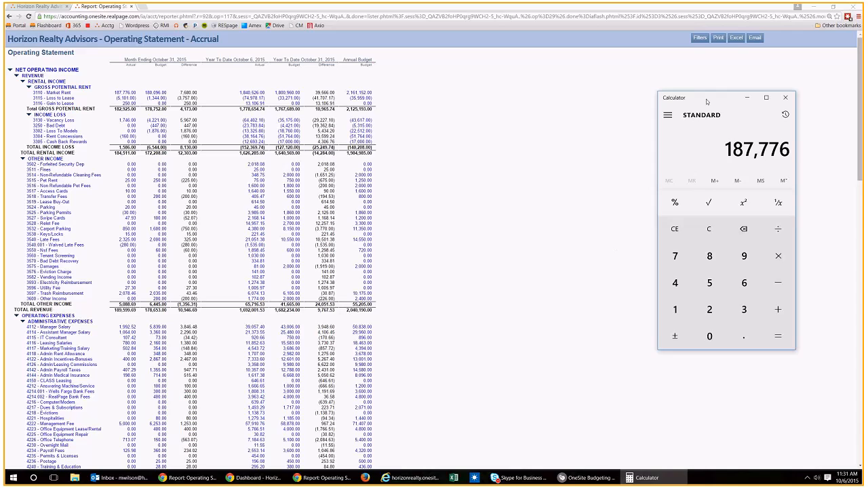
{"action": "left_click_drag", "start_coordinate": [706, 99], "coordinate": [253, 88]}
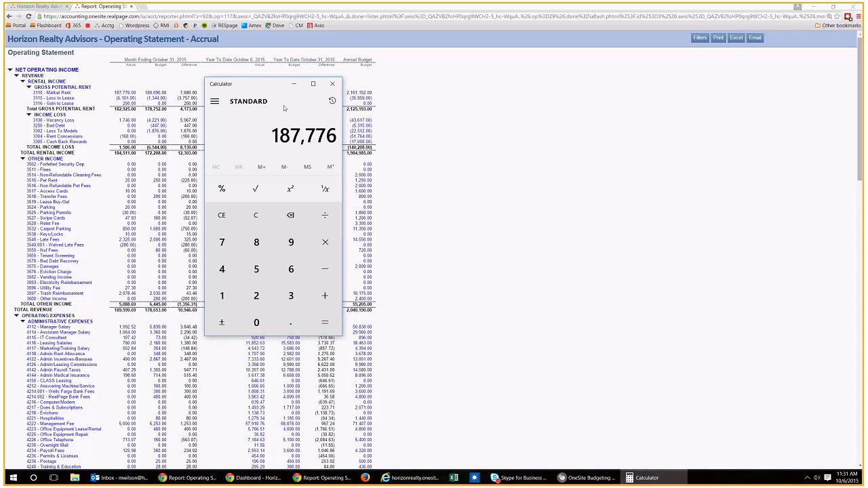
{"action": "key", "text": "minus"}
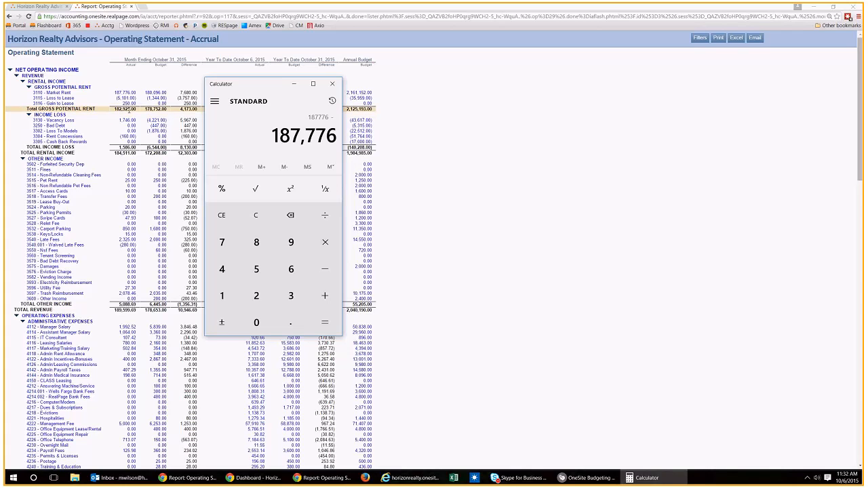
{"action": "type", "text": "182925"}
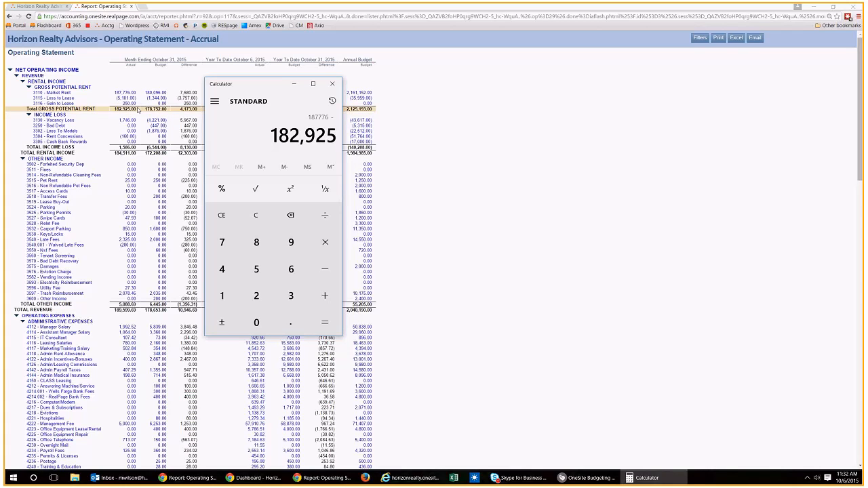
{"action": "key", "text": "Return"}
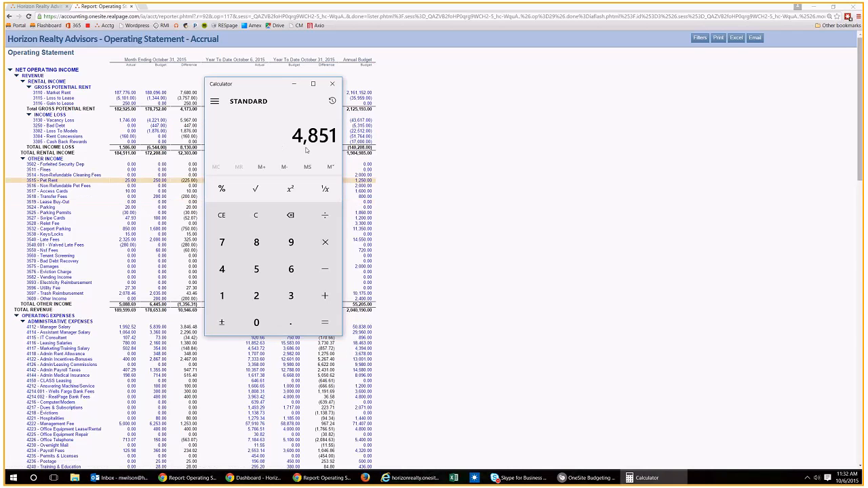
Step: Return to the Loss/Gain to lease worksheet with Calculator beside it and select the January 2016 other adjustment
{"action": "left_click", "coordinate": [409, 478]}
{"action": "left_click", "coordinate": [646, 478]}
{"action": "left_click_drag", "start_coordinate": [245, 84], "coordinate": [739, 104]}
{"action": "left_click", "coordinate": [361, 215]}
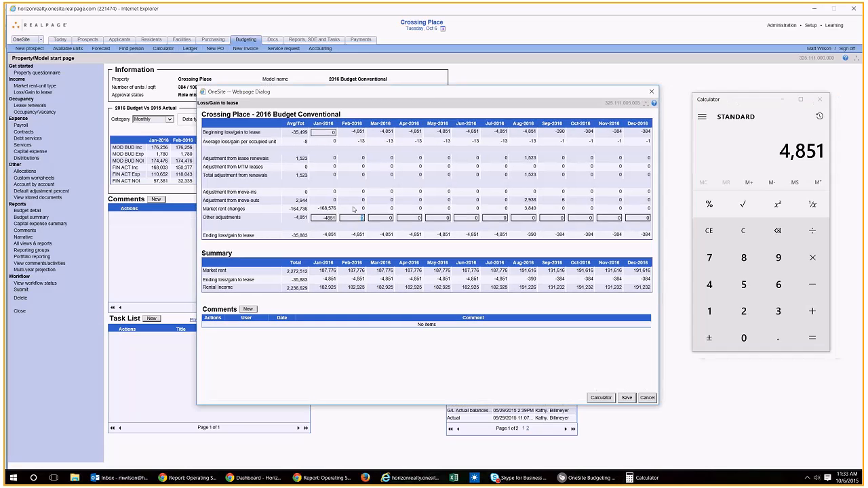
{"action": "left_click", "coordinate": [323, 218]}
Step: Compare the worksheet's January 2016 rental income with October's actual total gross potential rent in the Operating Statement
{"action": "left_click", "coordinate": [323, 478]}
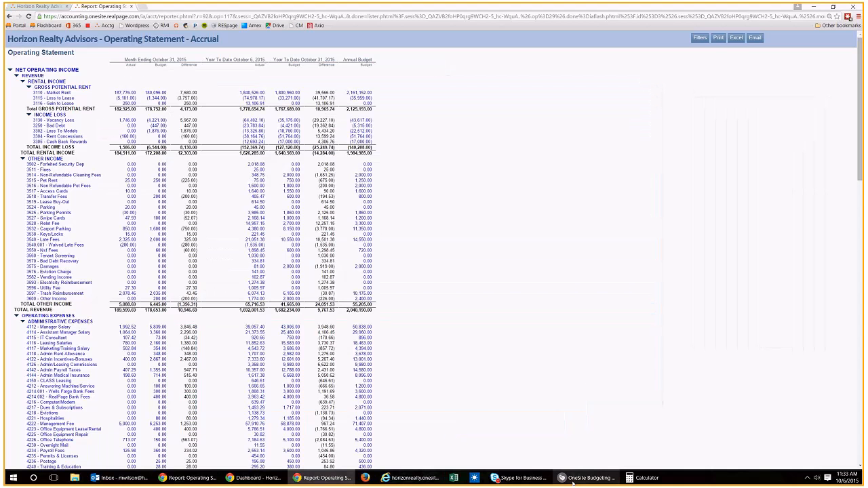
{"action": "left_click", "coordinate": [406, 478]}
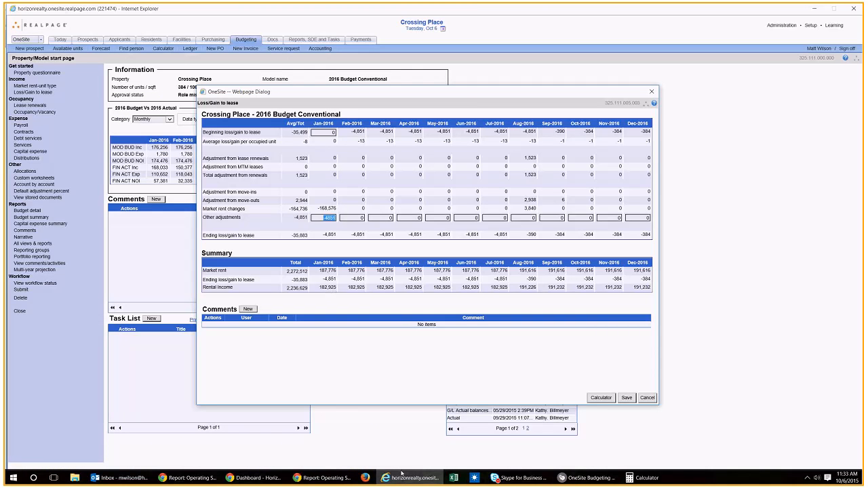
{"action": "left_click", "coordinate": [325, 478]}
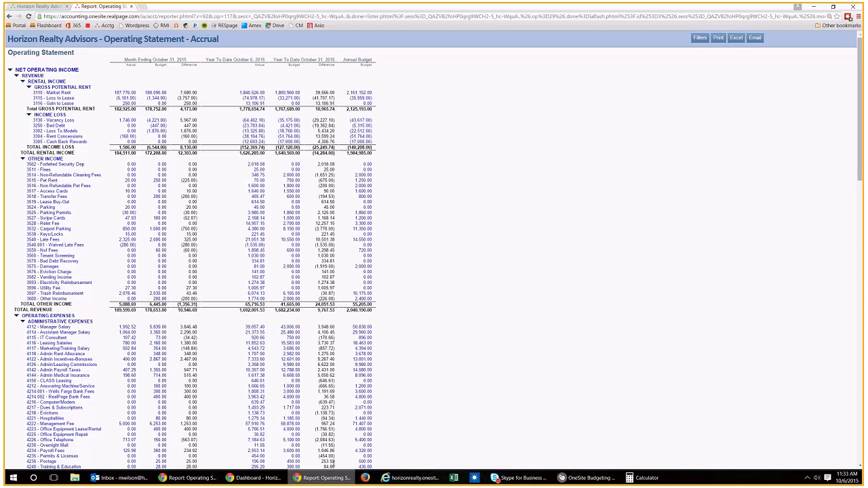
{"action": "double_click", "coordinate": [126, 109]}
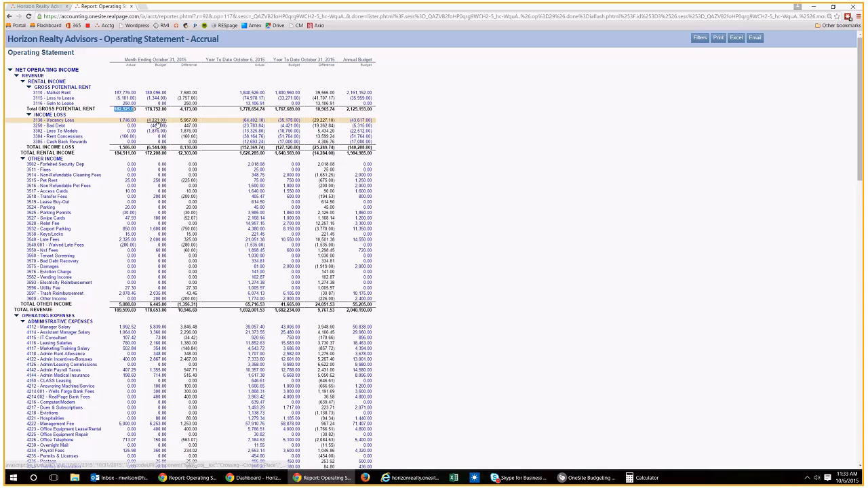
{"action": "left_click", "coordinate": [288, 267]}
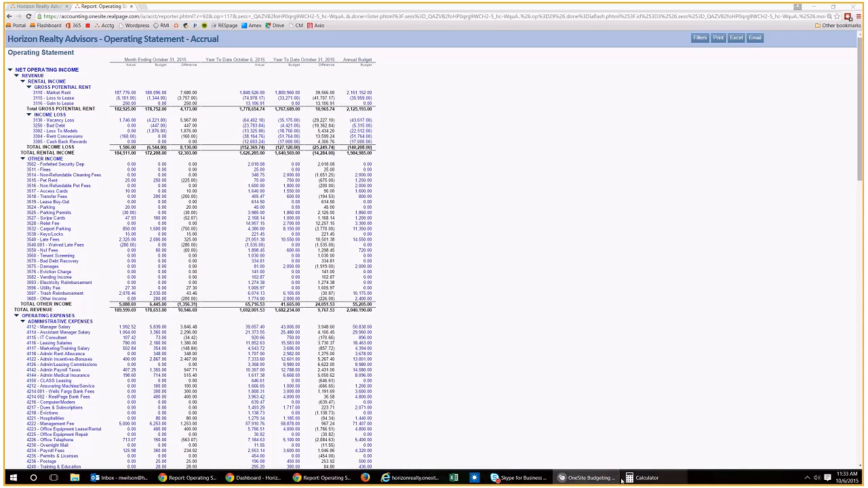
Step: Switch back to Internet Explorer, save the Loss/Gain to lease worksheet and close it
{"action": "left_click", "coordinate": [407, 478]}
{"action": "left_click", "coordinate": [628, 398]}
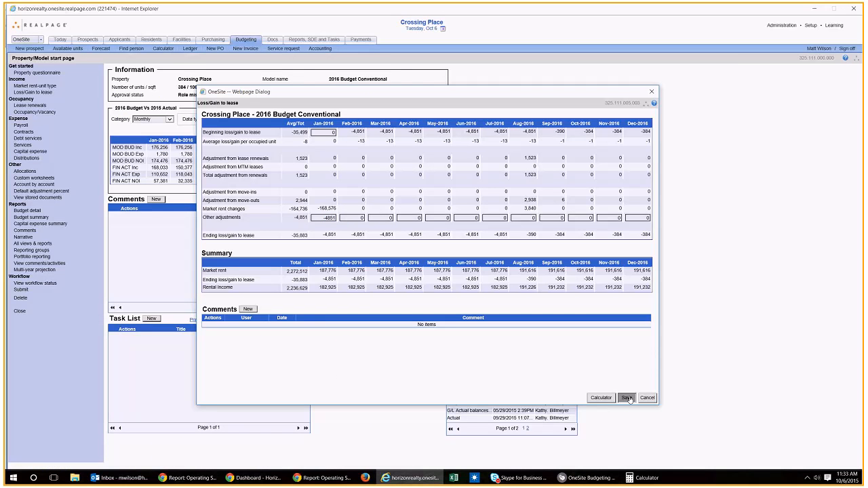
{"action": "left_click", "coordinate": [653, 90]}
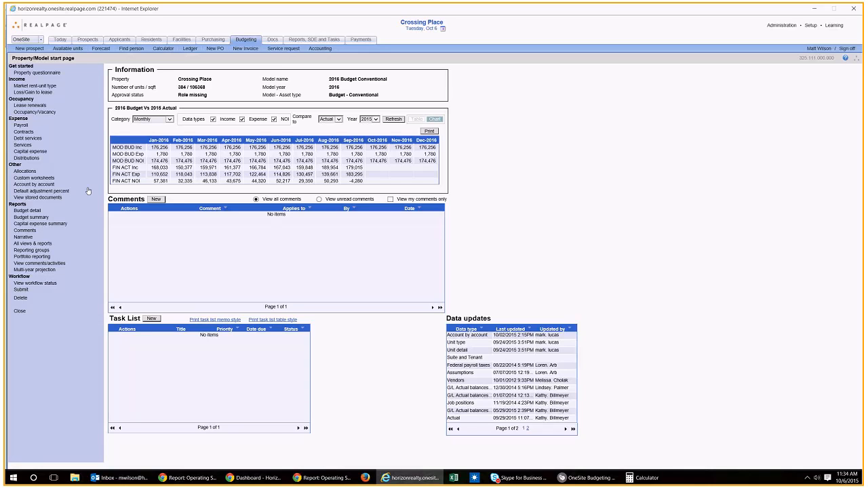
Step: Open the Budget summary report for the 2016 conventional budget
{"action": "left_click", "coordinate": [36, 218]}
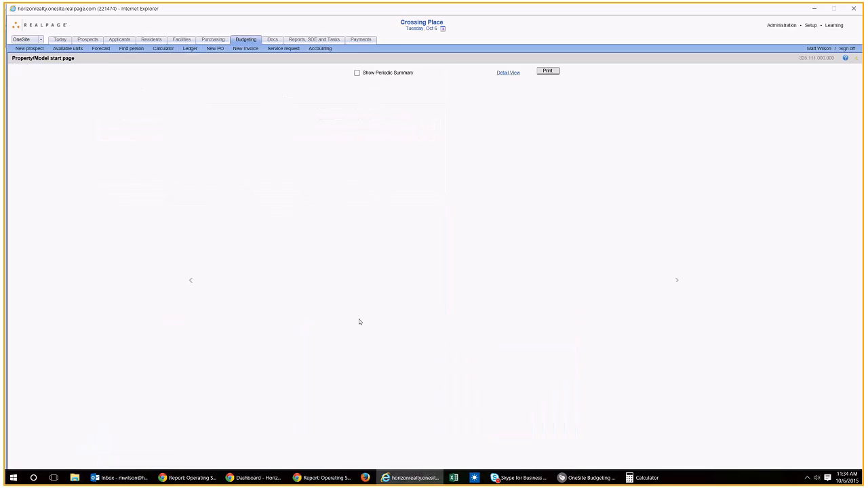
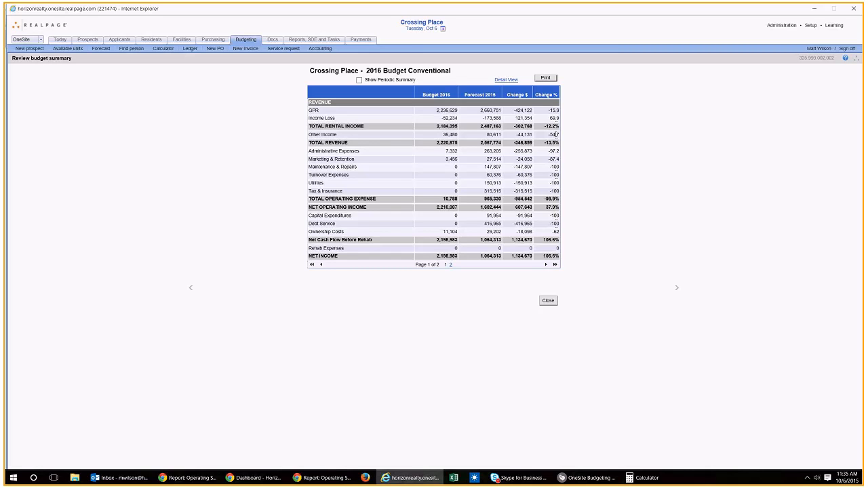
Step: Open account 3110 Market Rent from the account-by-account budget data and review its linked market rent worksheet
{"action": "left_click", "coordinate": [550, 301]}
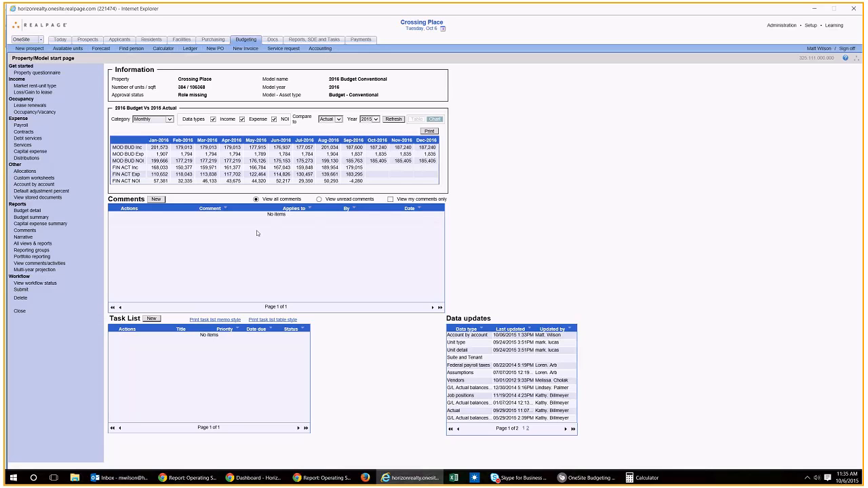
{"action": "left_click", "coordinate": [31, 186]}
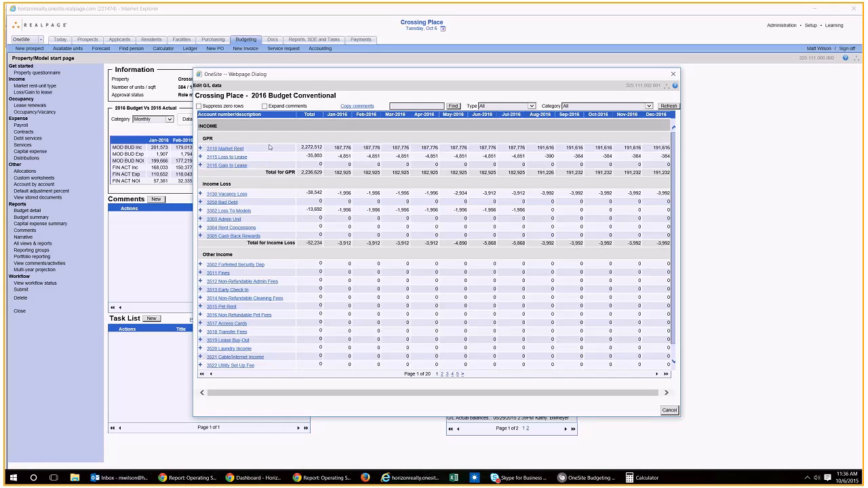
{"action": "left_click", "coordinate": [224, 149]}
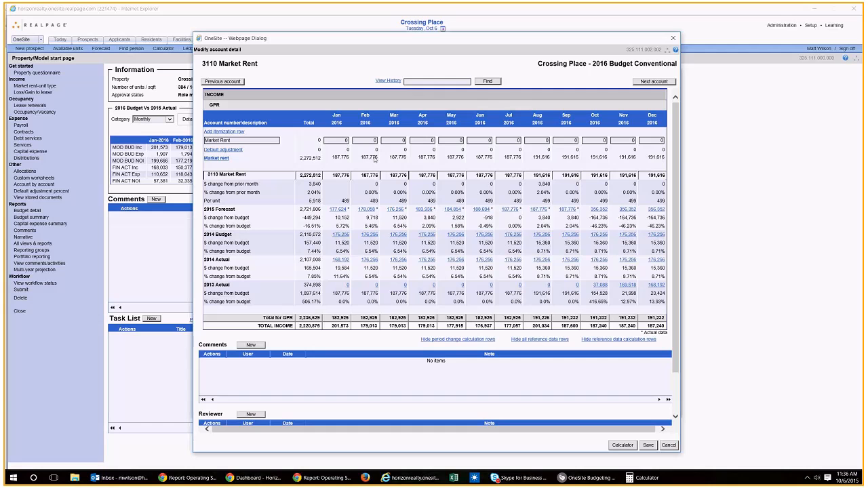
{"action": "left_click", "coordinate": [222, 162]}
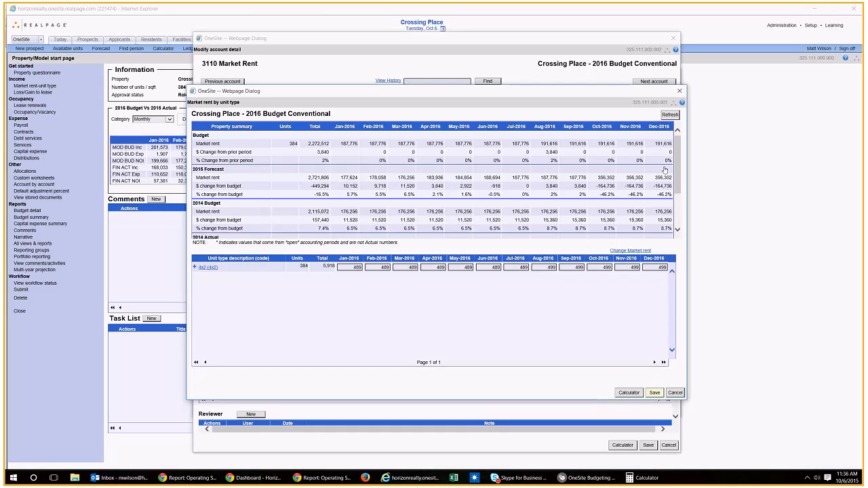
{"action": "left_click", "coordinate": [680, 92]}
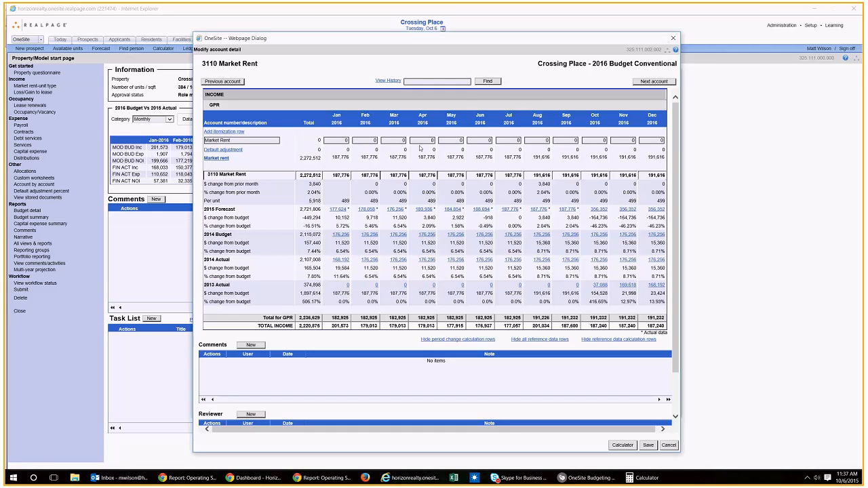
Step: Enter 2000 as the August 2016 amount in the Market Rent itemization row
{"action": "left_click", "coordinate": [533, 141]}
{"action": "type", "text": "000"}
{"action": "key", "text": "Tab"}
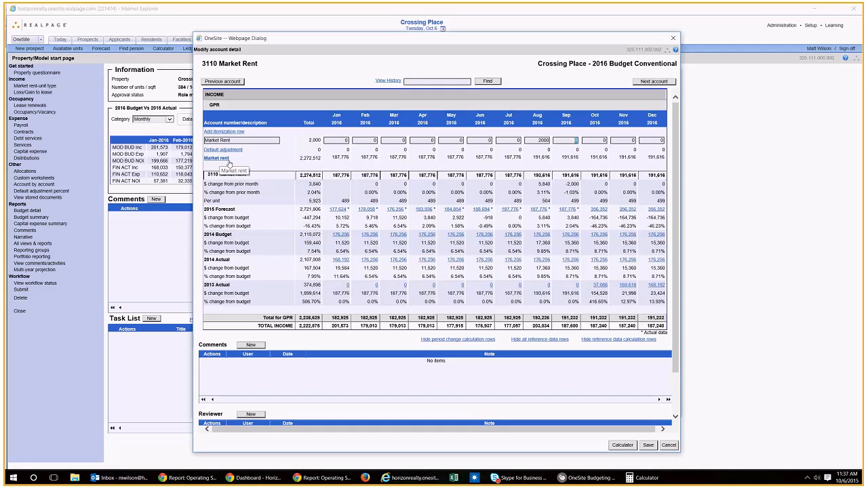
Step: Reset the August and September 2016 itemization amounts of Market Rent to 0 and save the account detail
{"action": "double_click", "coordinate": [546, 141]}
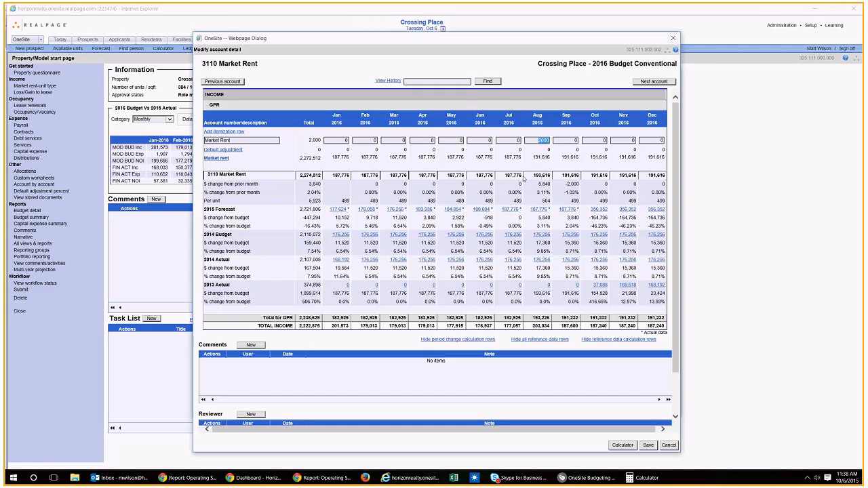
{"action": "left_click", "coordinate": [565, 141]}
{"action": "type", "text": "200"}
{"action": "key", "text": "Tab"}
{"action": "type", "text": "200"}
{"action": "key", "text": "Tab"}
{"action": "double_click", "coordinate": [545, 140]}
{"action": "type", "text": "0"}
{"action": "key", "text": "Tab"}
{"action": "type", "text": "0"}
{"action": "key", "text": "Tab"}
{"action": "type", "text": "0"}
{"action": "key", "text": "Tab"}
{"action": "left_click", "coordinate": [647, 446]}
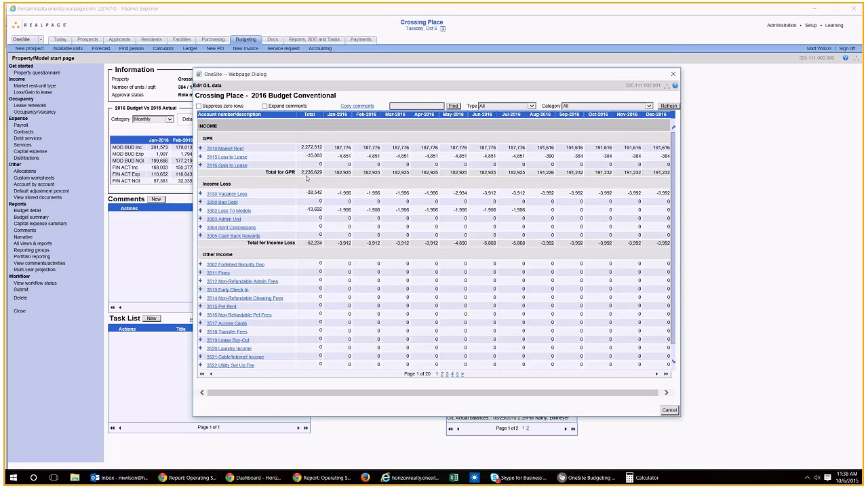
Step: Check the Operating Statement in Chrome, return to Internet Explorer, close the G/L data and review the Budget summary report
{"action": "left_click", "coordinate": [324, 478]}
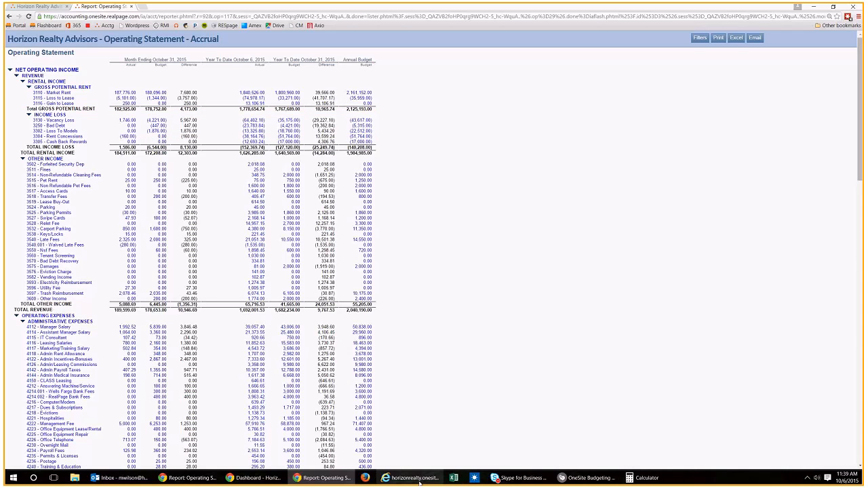
{"action": "left_click", "coordinate": [411, 477]}
{"action": "left_click", "coordinate": [675, 75]}
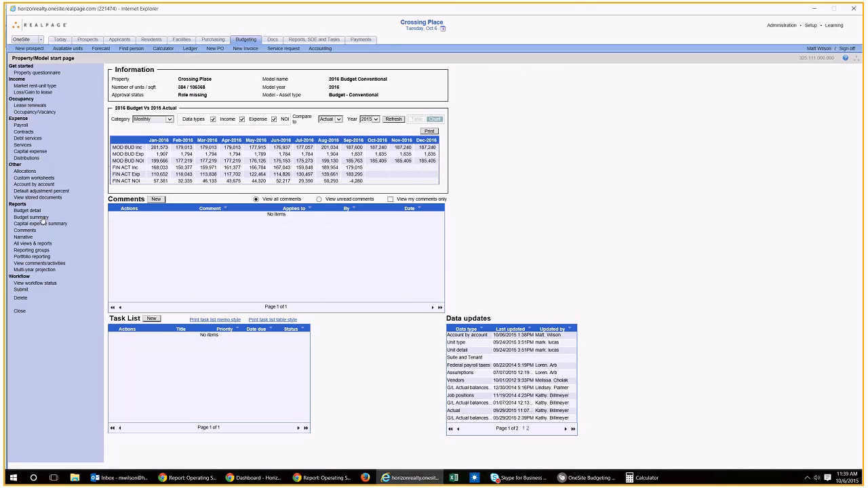
{"action": "left_click", "coordinate": [42, 219]}
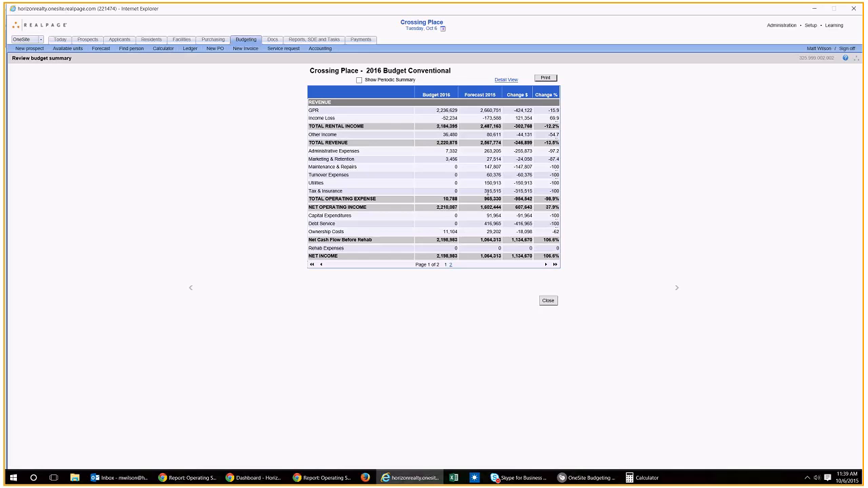
Step: Close the budget summary and open the Payroll worksheet of the 2016 conventional budget
{"action": "left_click", "coordinate": [547, 302]}
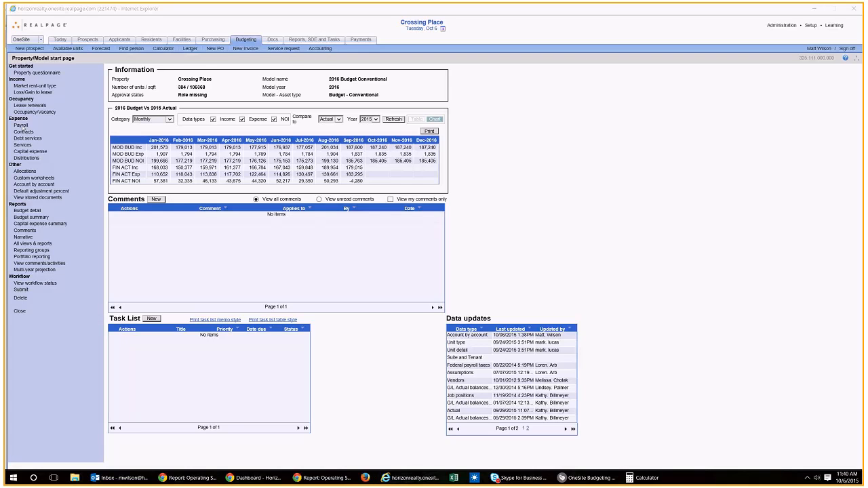
{"action": "left_click", "coordinate": [22, 126]}
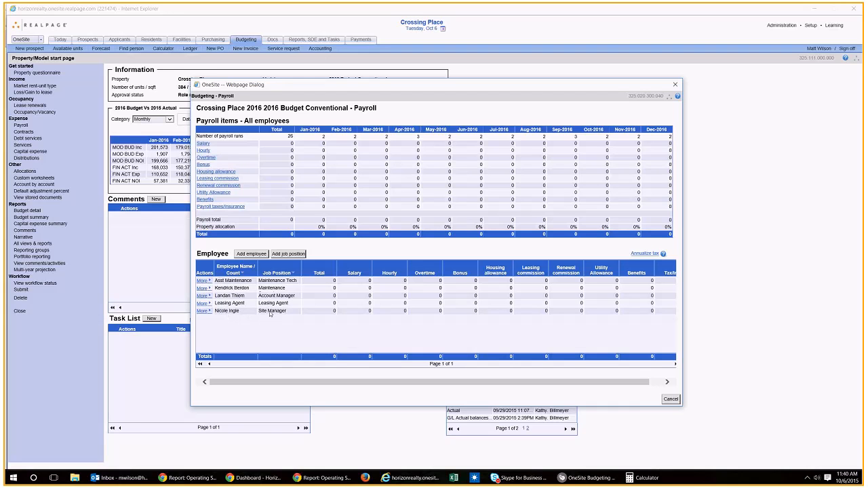
{"action": "left_click", "coordinate": [203, 311]}
{"action": "left_click", "coordinate": [231, 326]}
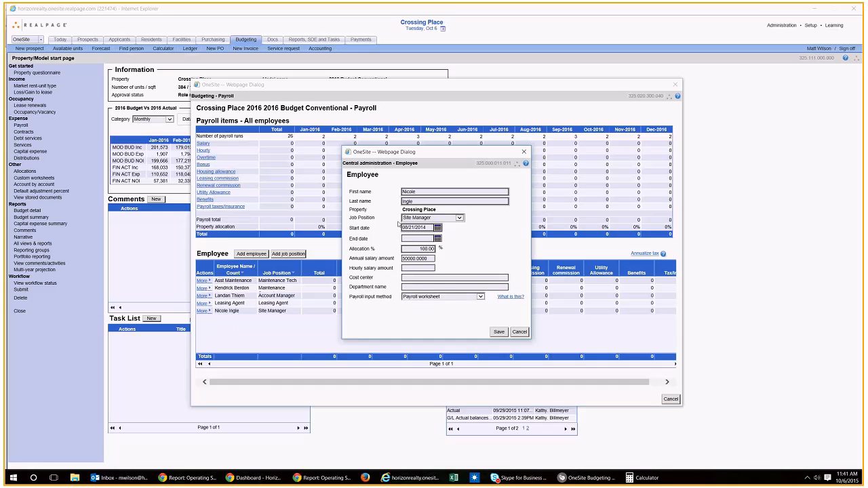
{"action": "left_click_drag", "start_coordinate": [403, 192], "coordinate": [558, 193]}
{"action": "key", "text": "Tab"}
{"action": "left_click", "coordinate": [525, 153]}
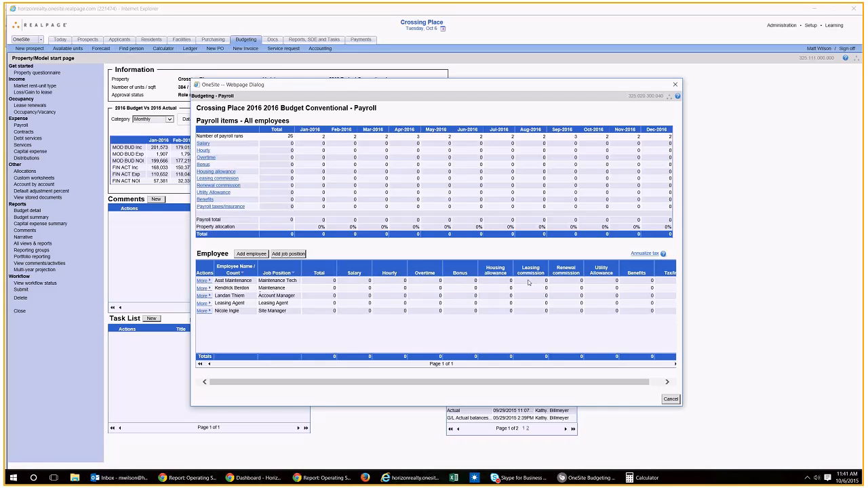
Step: Edit the Account Manager's employee record and replace the first and last name with the new employee's name
{"action": "left_click", "coordinate": [205, 296]}
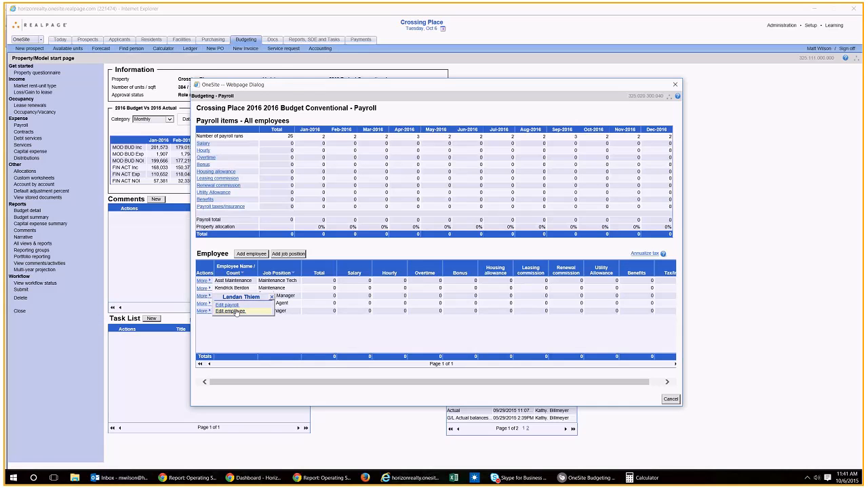
{"action": "left_click", "coordinate": [230, 311]}
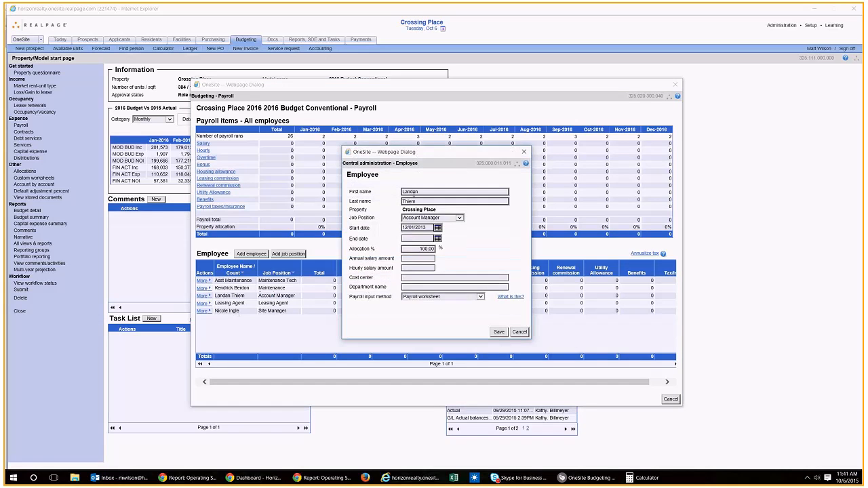
{"action": "double_click", "coordinate": [414, 194]}
{"action": "key", "text": "Tab"}
{"action": "key", "text": "Tab"}
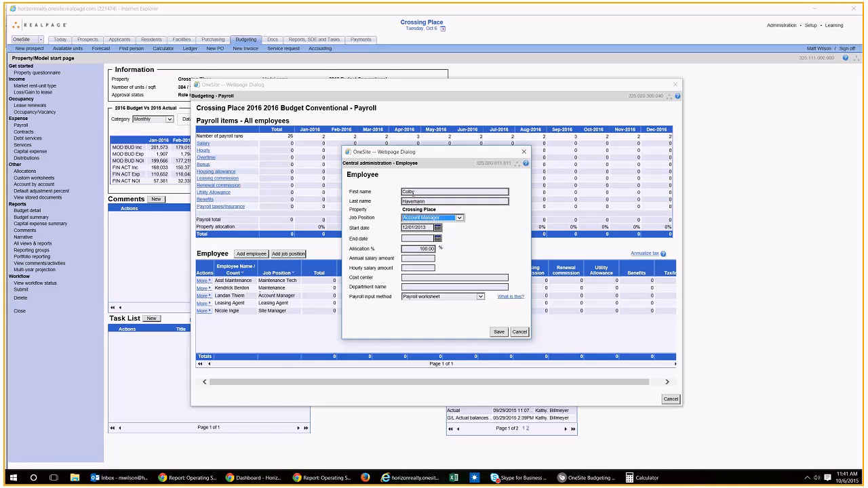
Step: Set the Account Manager's start date to 07/01/2015 and hourly salary amount to 14, and save the employee record
{"action": "key", "text": "Tab"}
{"action": "key", "text": "BackSpace"}
{"action": "left_click", "coordinate": [437, 228]}
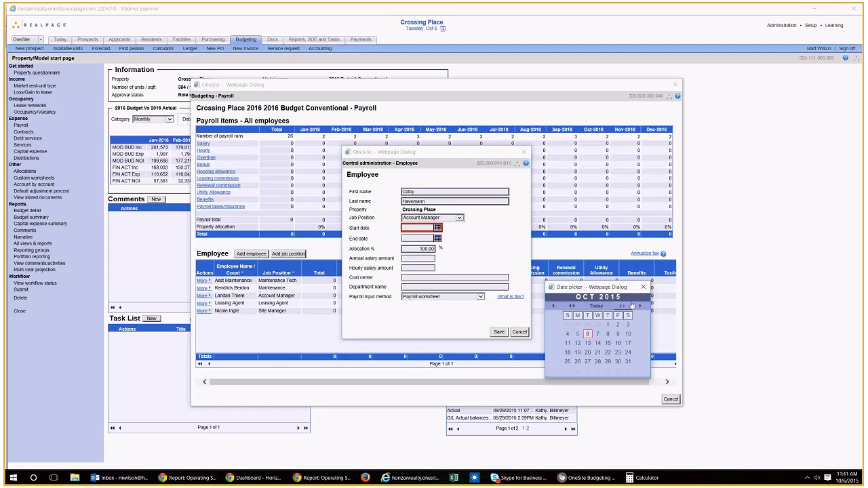
{"action": "left_click", "coordinate": [552, 310]}
{"action": "left_click", "coordinate": [552, 310]}
{"action": "left_click", "coordinate": [552, 310]}
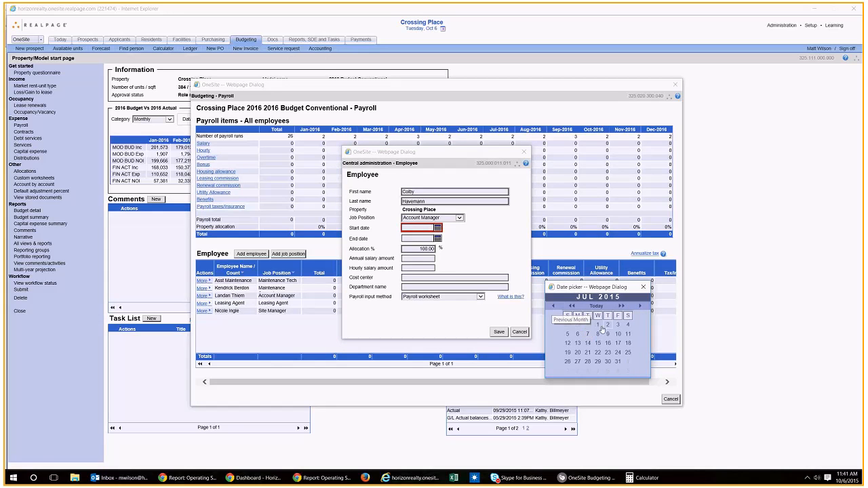
{"action": "left_click", "coordinate": [591, 323]}
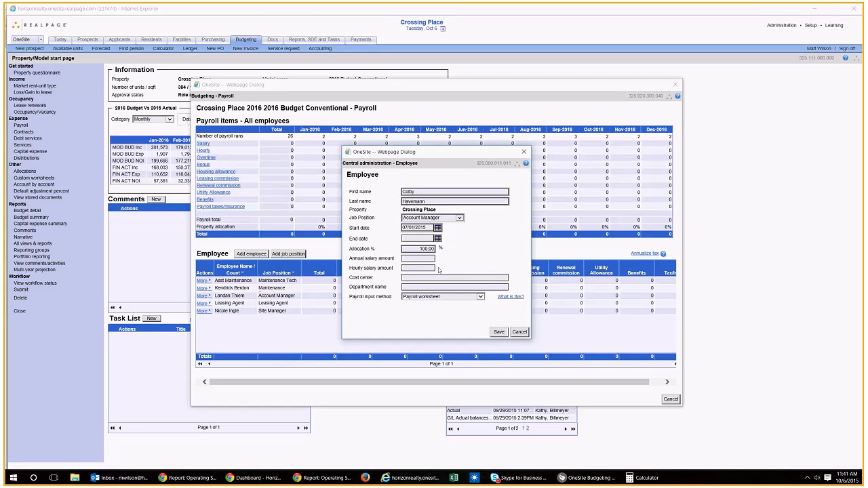
{"action": "type", "text": "5.0"}
{"action": "left_click", "coordinate": [502, 260]}
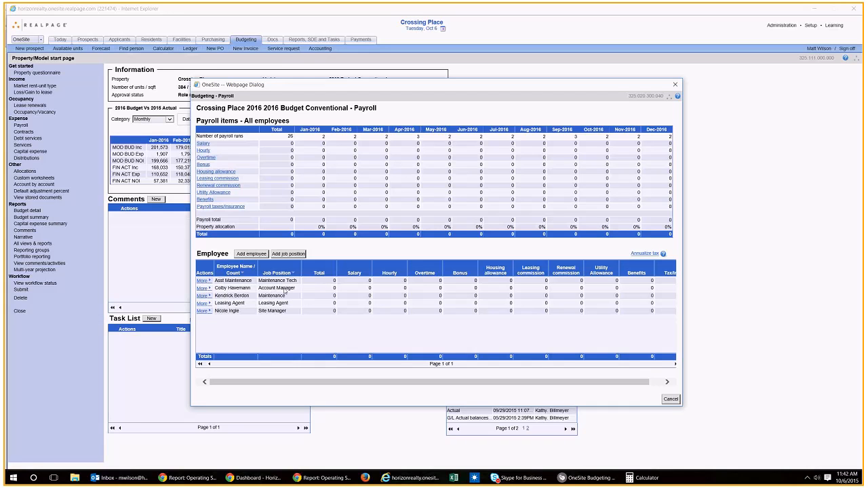
Step: Open the Account Manager's payroll details and set the beginning hourly rate to 15
{"action": "left_click", "coordinate": [206, 290]}
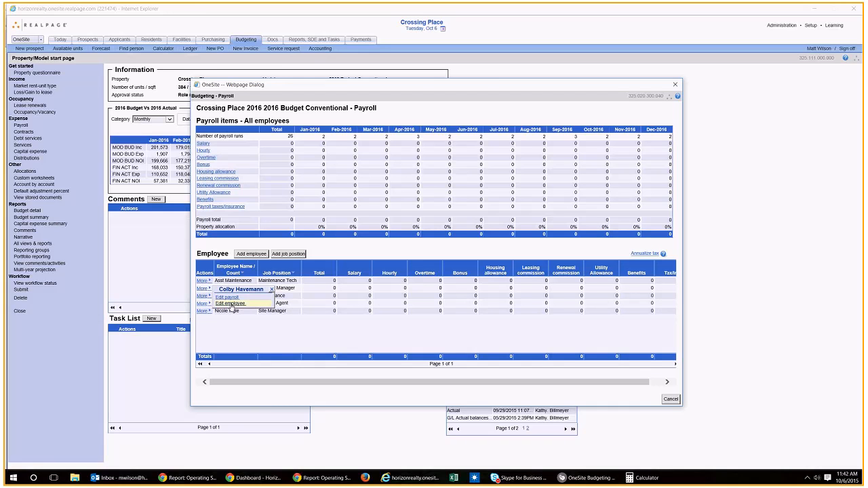
{"action": "left_click", "coordinate": [230, 298]}
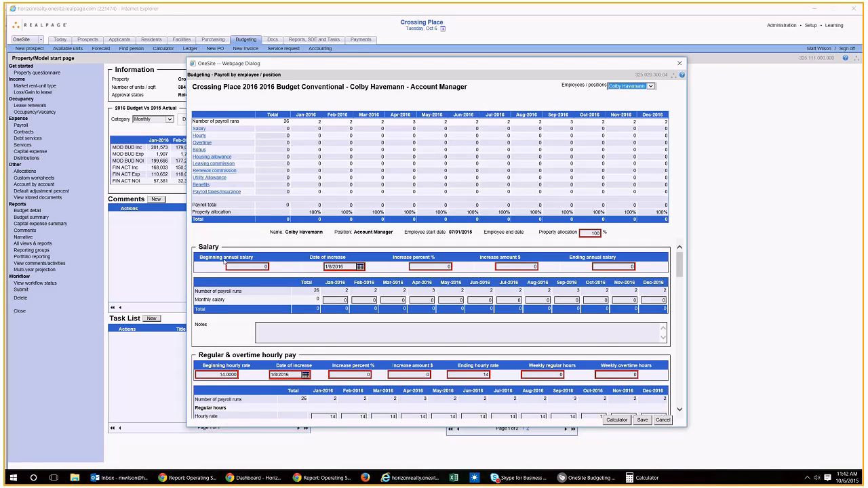
{"action": "scroll", "coordinate": [304, 264], "scroll_direction": "down", "scroll_amount": 1}
{"action": "scroll", "coordinate": [325, 290], "scroll_direction": "up", "scroll_amount": 1}
{"action": "scroll", "coordinate": [211, 248], "scroll_direction": "down", "scroll_amount": 2}
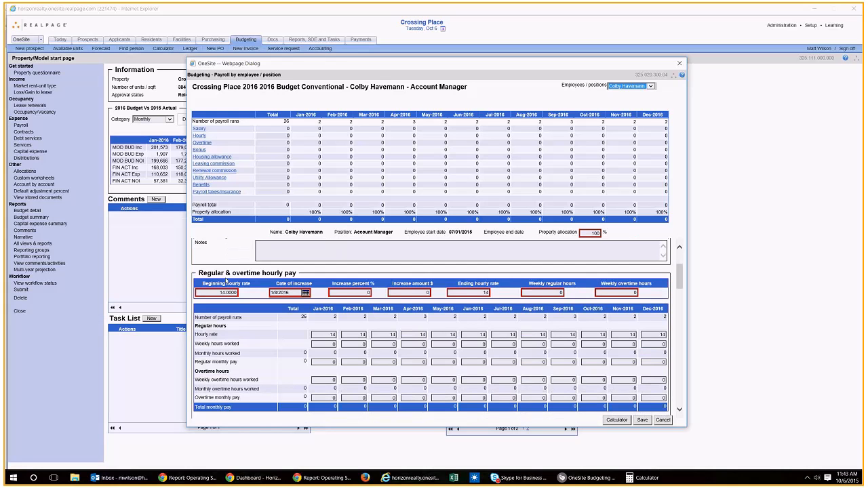
{"action": "left_click", "coordinate": [212, 294]}
{"action": "type", "text": "15"}
{"action": "key", "text": "Tab"}
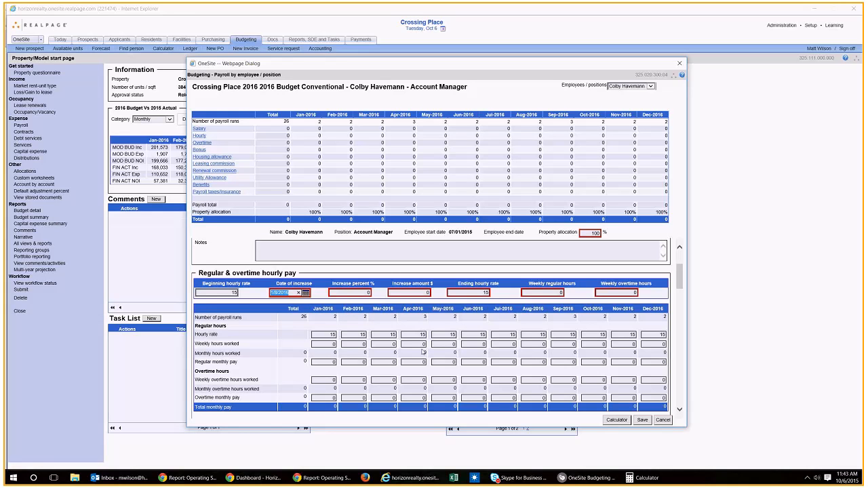
Step: Keep 01/08/2016 as the date of increase with no raise, set weekly regular hours to 40, and check the regular monthly pay
{"action": "key", "text": "Tab"}
{"action": "key", "text": "Tab"}
{"action": "key", "text": "Tab"}
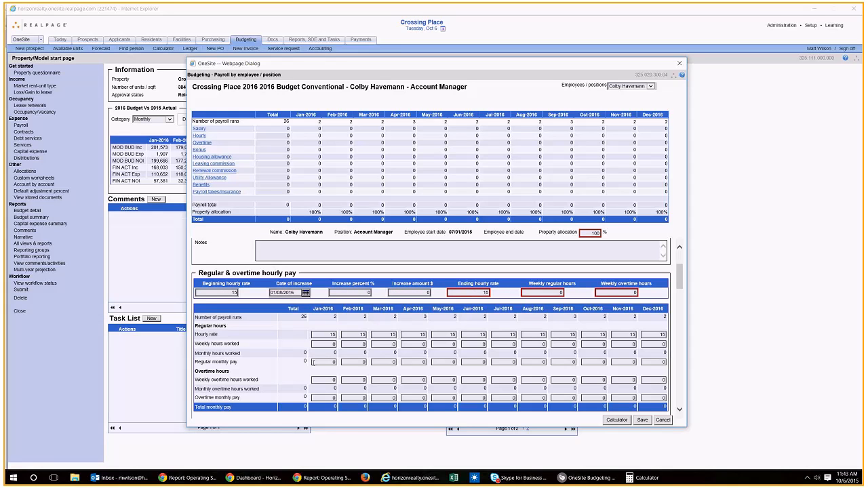
{"action": "left_click", "coordinate": [560, 293]}
{"action": "type", "text": "40"}
{"action": "key", "text": "Tab"}
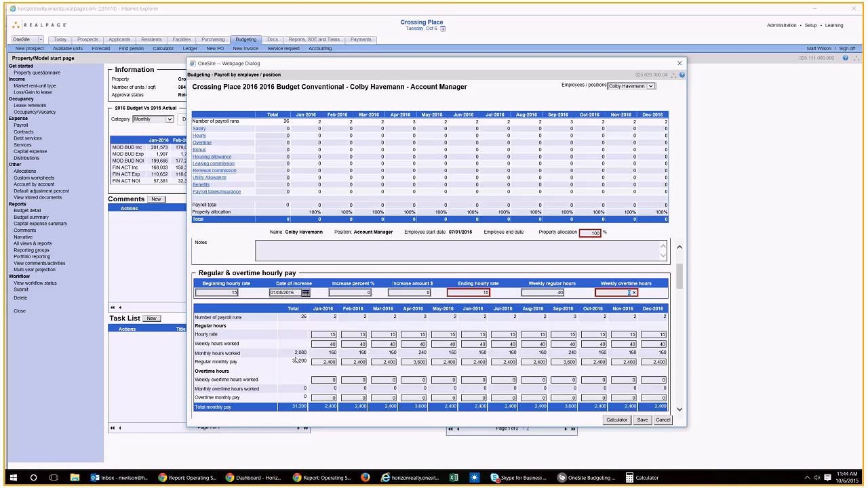
{"action": "left_click", "coordinate": [329, 362]}
{"action": "left_click", "coordinate": [442, 371]}
{"action": "left_click", "coordinate": [419, 363]}
{"action": "left_click", "coordinate": [422, 363]}
Step: Set the weekly overtime hours worked to 2 for July 2016 and 10 for August 2016
{"action": "scroll", "coordinate": [521, 335], "scroll_direction": "down", "scroll_amount": 1}
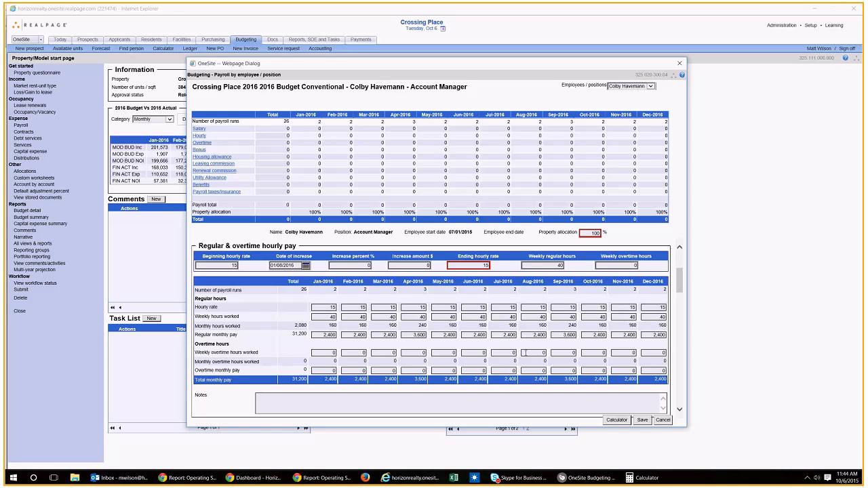
{"action": "left_click", "coordinate": [517, 355]}
{"action": "type", "text": "10"}
{"action": "key", "text": "Tab"}
Step: Add the note "Increased overtime in August for student turn." to the regular and overtime hourly pay section
{"action": "scroll", "coordinate": [649, 383], "scroll_direction": "down", "scroll_amount": 1}
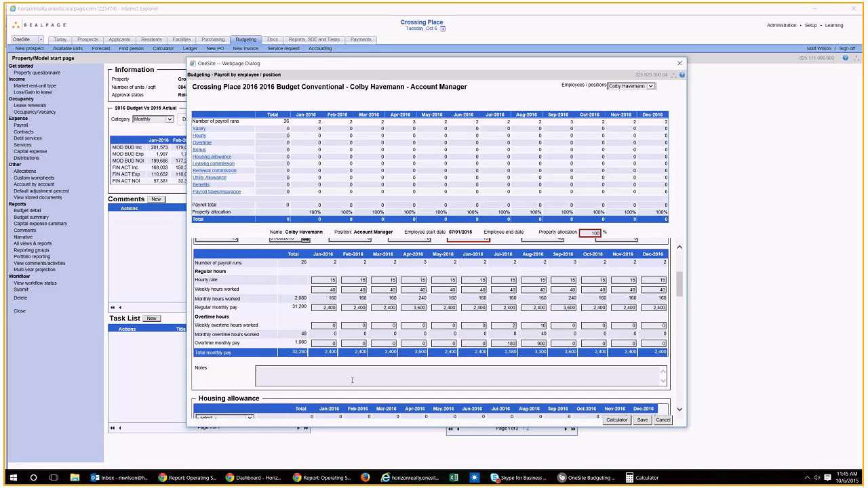
{"action": "left_click", "coordinate": [352, 380]}
{"action": "type", "text": "Increased overtime in August for student turn."}
Step: Choose the 4x2 unit type for the Account Manager's housing allowance
{"action": "scroll", "coordinate": [405, 384], "scroll_direction": "down", "scroll_amount": 1}
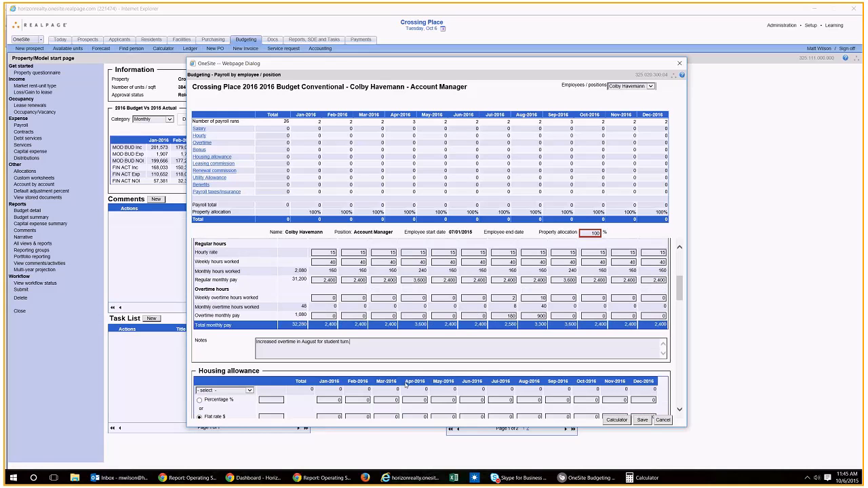
{"action": "scroll", "coordinate": [406, 384], "scroll_direction": "down", "scroll_amount": 2}
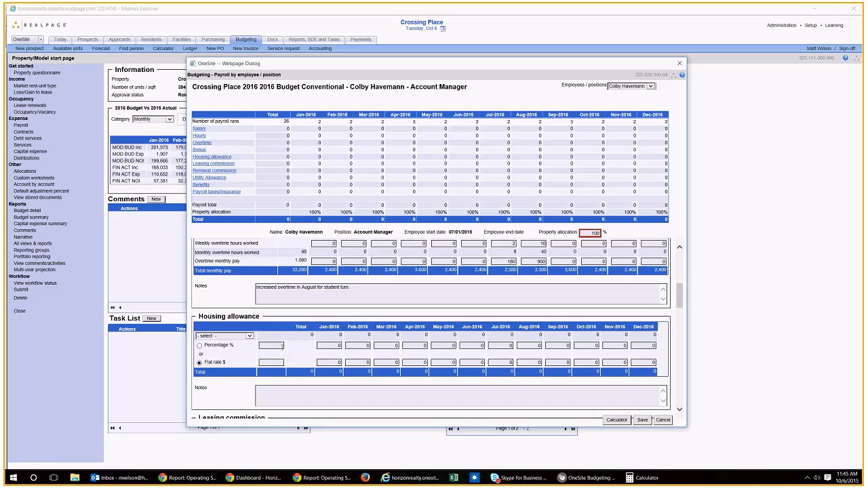
{"action": "scroll", "coordinate": [263, 333], "scroll_direction": "down", "scroll_amount": 1}
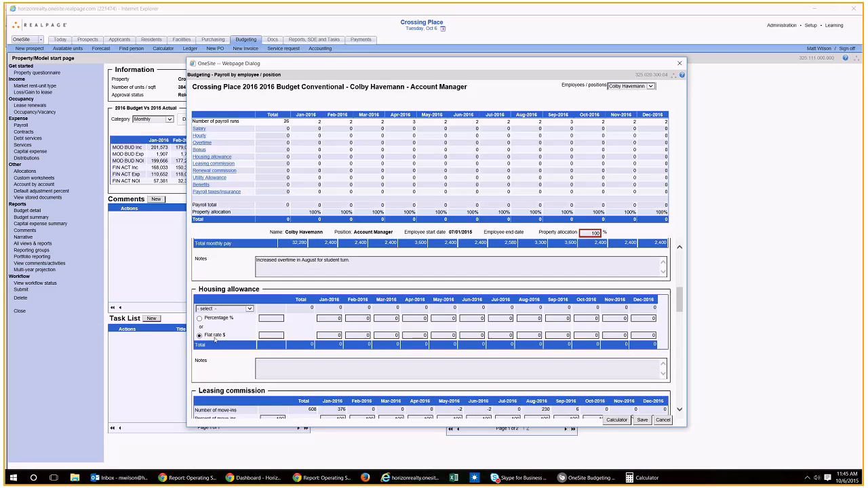
{"action": "left_click", "coordinate": [242, 309]}
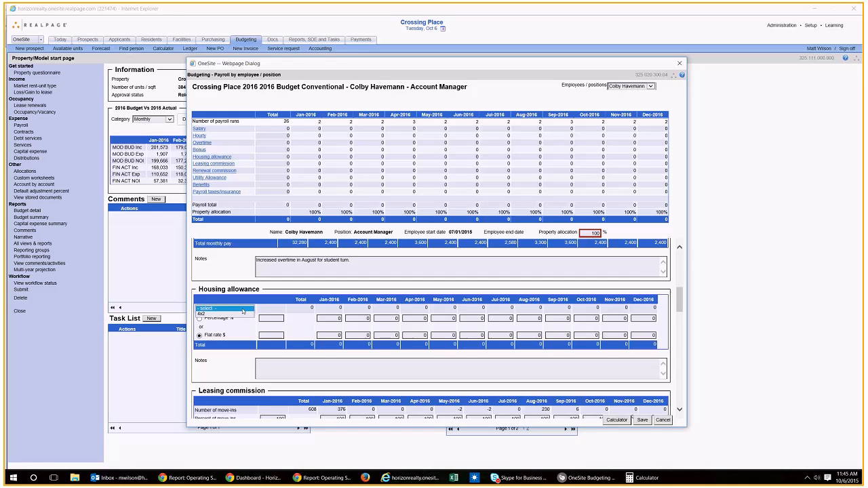
{"action": "left_click", "coordinate": [224, 313]}
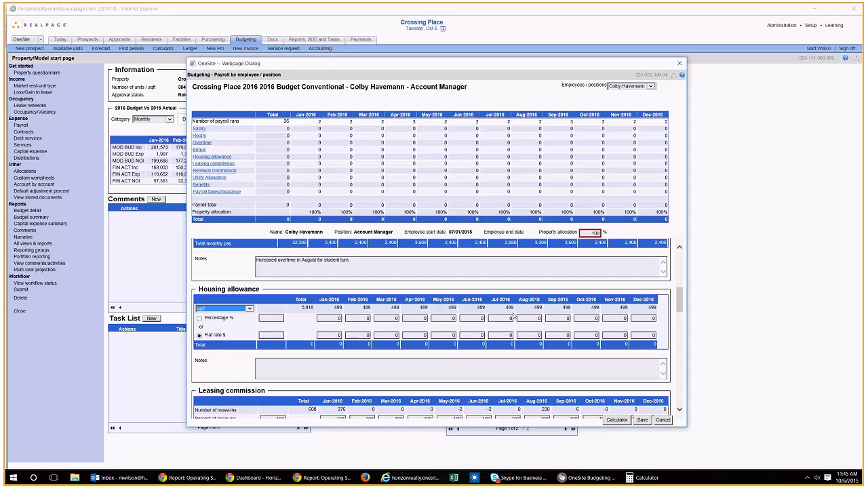
Step: Keep 4x2 as the housing allowance unit type and budget the allowance at 20 percent for every month
{"action": "left_click", "coordinate": [217, 309]}
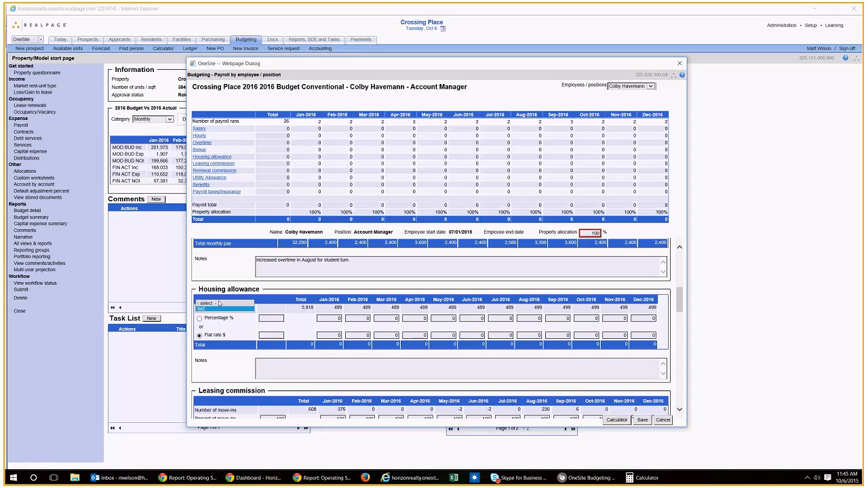
{"action": "left_click", "coordinate": [215, 309]}
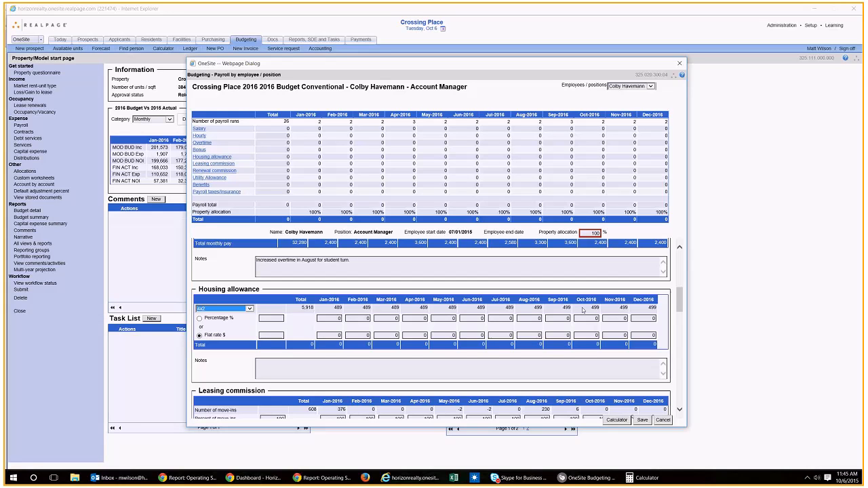
{"action": "left_click", "coordinate": [200, 319]}
{"action": "left_click", "coordinate": [264, 316]}
{"action": "type", "text": "20"}
{"action": "key", "text": "Tab"}
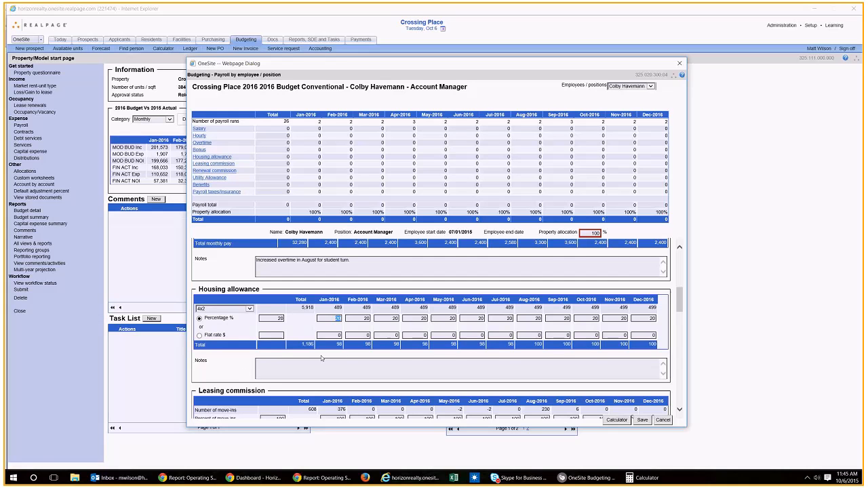
Step: Review the Account Manager's monthly regular pay, overtime pay and housing allowance figures for 2016
{"action": "scroll", "coordinate": [323, 346], "scroll_direction": "down", "scroll_amount": 2}
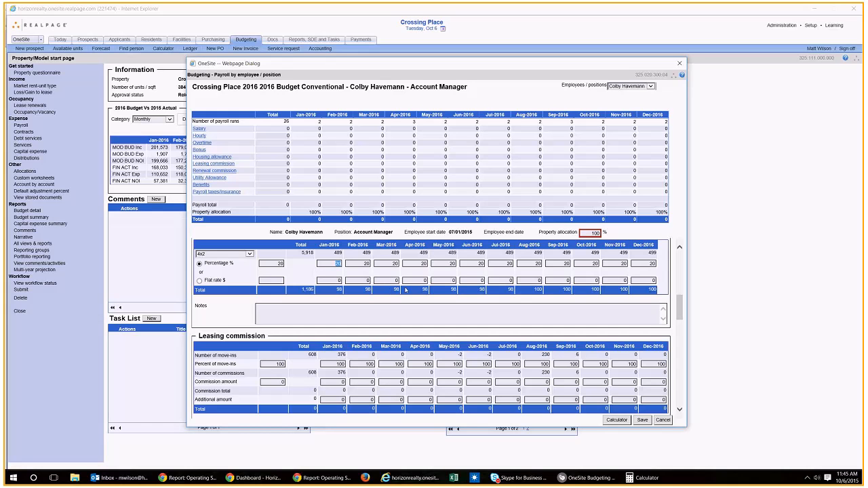
{"action": "scroll", "coordinate": [478, 305], "scroll_direction": "up", "scroll_amount": 2}
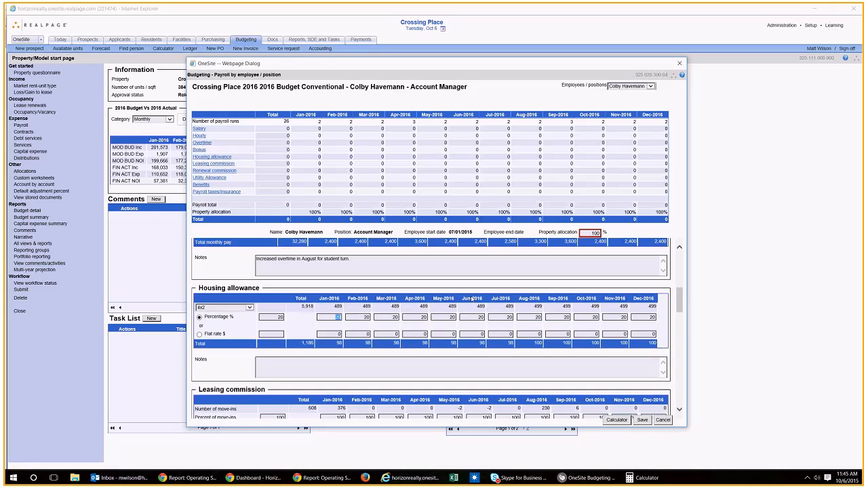
{"action": "scroll", "coordinate": [471, 299], "scroll_direction": "up", "scroll_amount": 1}
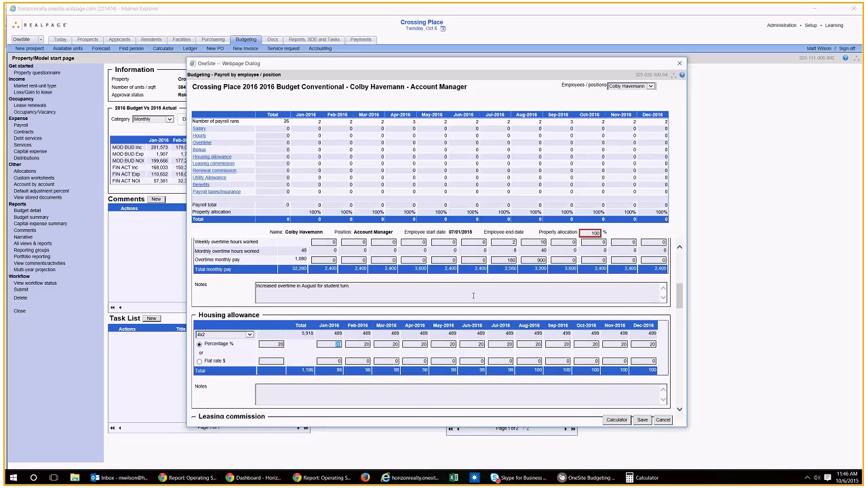
{"action": "scroll", "coordinate": [247, 265], "scroll_direction": "up", "scroll_amount": 1}
{"action": "scroll", "coordinate": [246, 265], "scroll_direction": "up", "scroll_amount": 2}
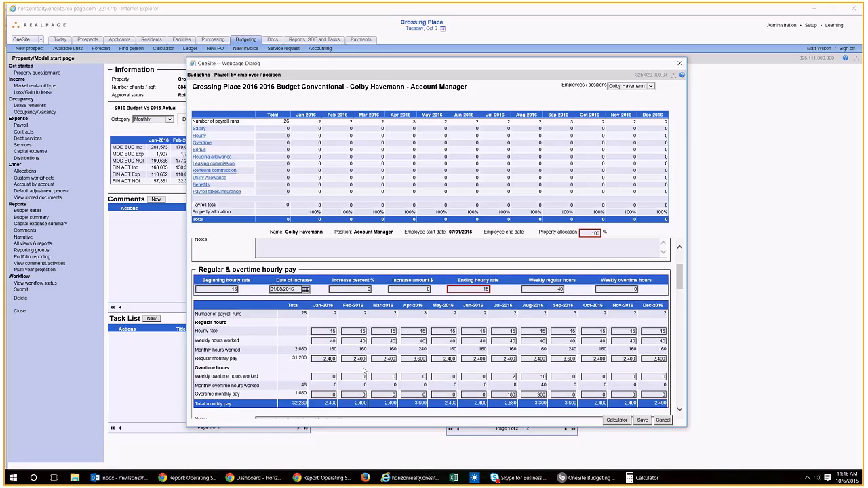
{"action": "scroll", "coordinate": [275, 363], "scroll_direction": "down", "scroll_amount": 1}
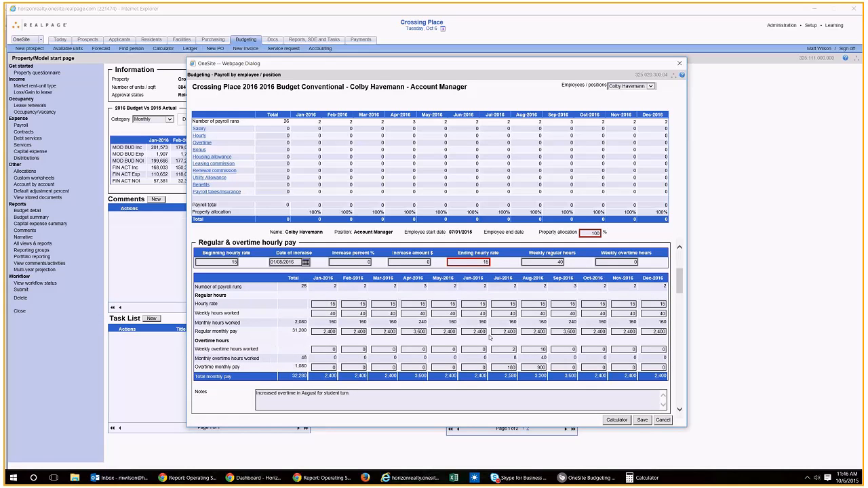
{"action": "scroll", "coordinate": [490, 337], "scroll_direction": "down", "scroll_amount": 3}
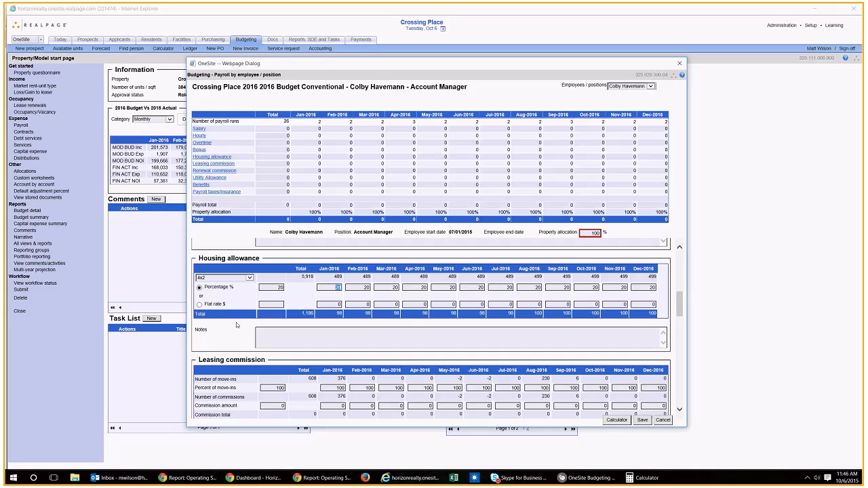
{"action": "scroll", "coordinate": [380, 331], "scroll_direction": "down", "scroll_amount": 1}
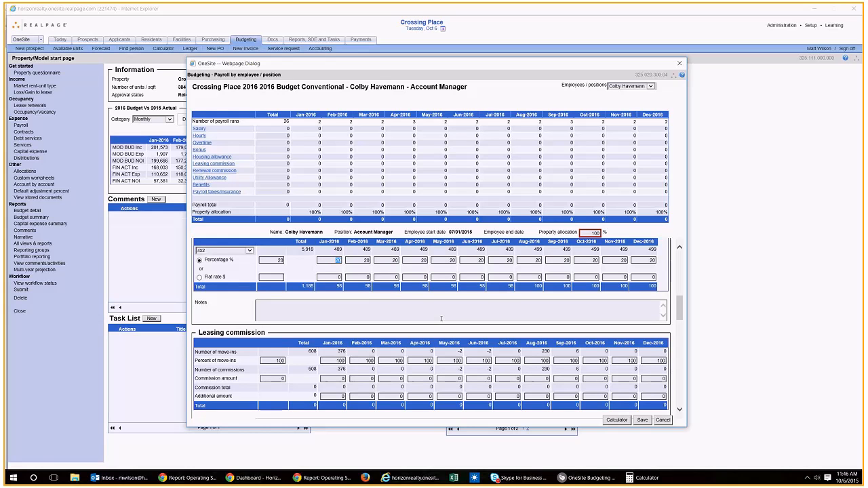
Step: Set the leasing commission amount to 25 for all months
{"action": "scroll", "coordinate": [441, 319], "scroll_direction": "down", "scroll_amount": 2}
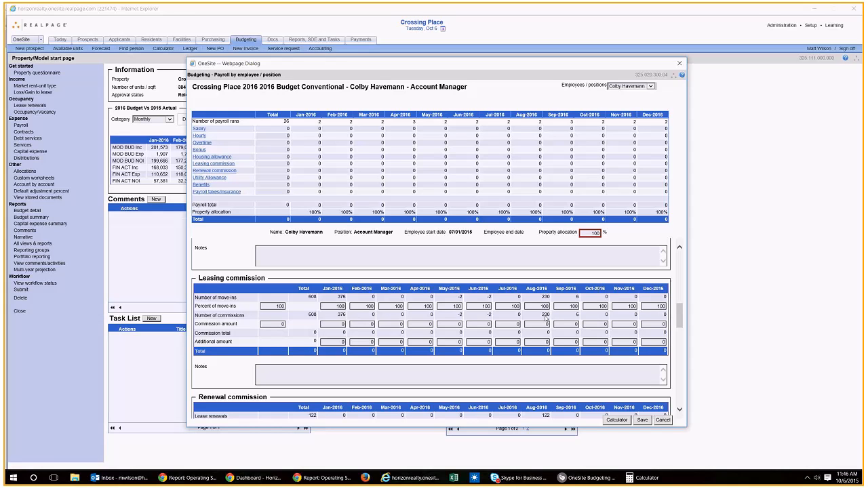
{"action": "left_click", "coordinate": [280, 324]}
{"action": "type", "text": "25"}
{"action": "key", "text": "Tab"}
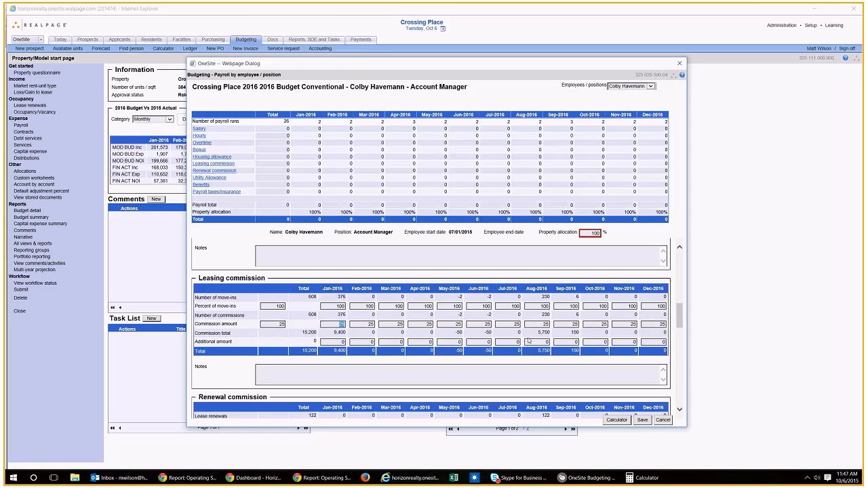
Step: Set the leasing commission's January 2016 percent of move-ins to 0 and the May and June 2016 commission amounts to 0
{"action": "left_click", "coordinate": [337, 306]}
{"action": "type", "text": "0"}
{"action": "key", "text": "Tab"}
{"action": "left_click", "coordinate": [453, 325]}
{"action": "type", "text": "0"}
{"action": "key", "text": "Tab"}
{"action": "type", "text": "0"}
{"action": "key", "text": "Tab"}
Step: Set the lease renewal commission amount to 50 for all months
{"action": "scroll", "coordinate": [543, 358], "scroll_direction": "down", "scroll_amount": 4}
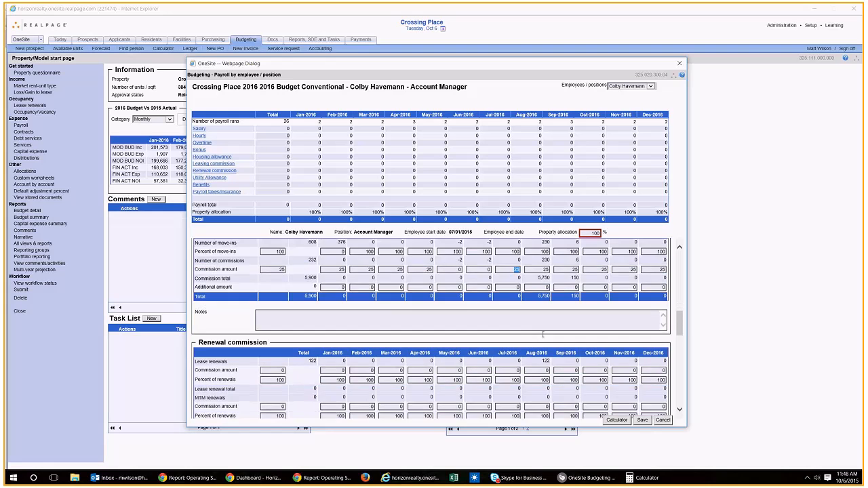
{"action": "scroll", "coordinate": [543, 334], "scroll_direction": "down", "scroll_amount": 1}
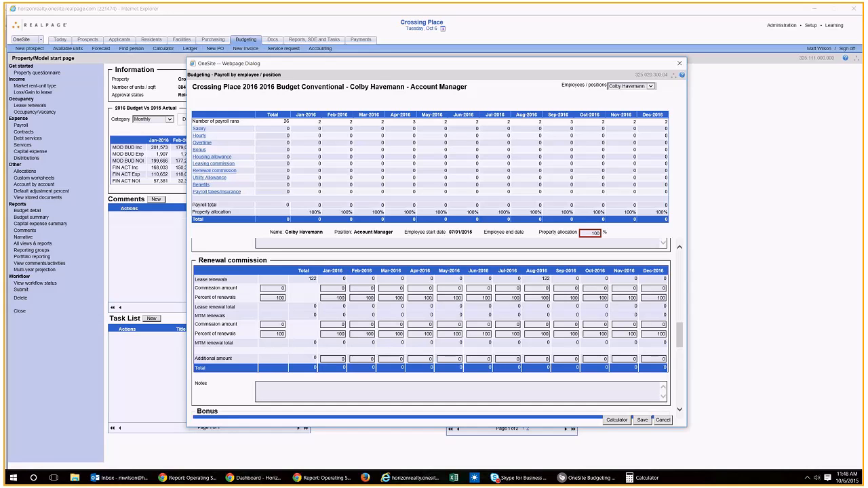
{"action": "left_click", "coordinate": [267, 289]}
{"action": "type", "text": "50"}
{"action": "key", "text": "Tab"}
Step: Add a bonus line described as "98% Occupied" with 500 in September 2016, below the Bad Debt Bonus
{"action": "scroll", "coordinate": [547, 369], "scroll_direction": "down", "scroll_amount": 3}
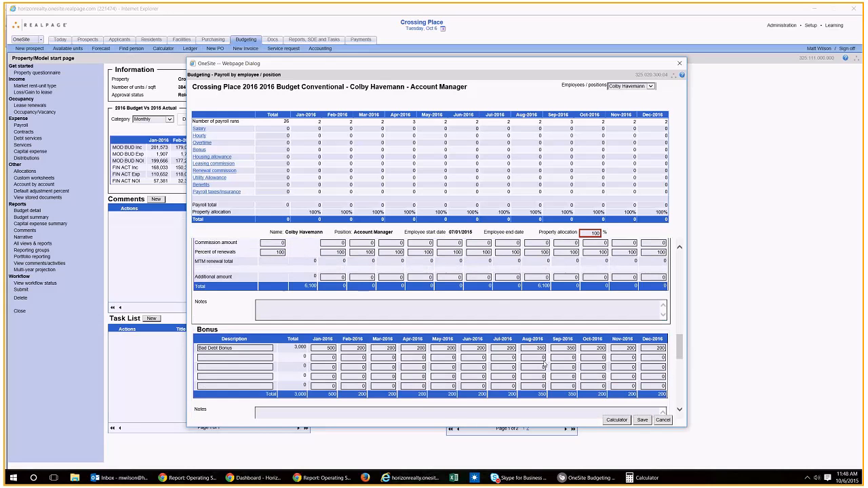
{"action": "scroll", "coordinate": [548, 289], "scroll_direction": "down", "scroll_amount": 2}
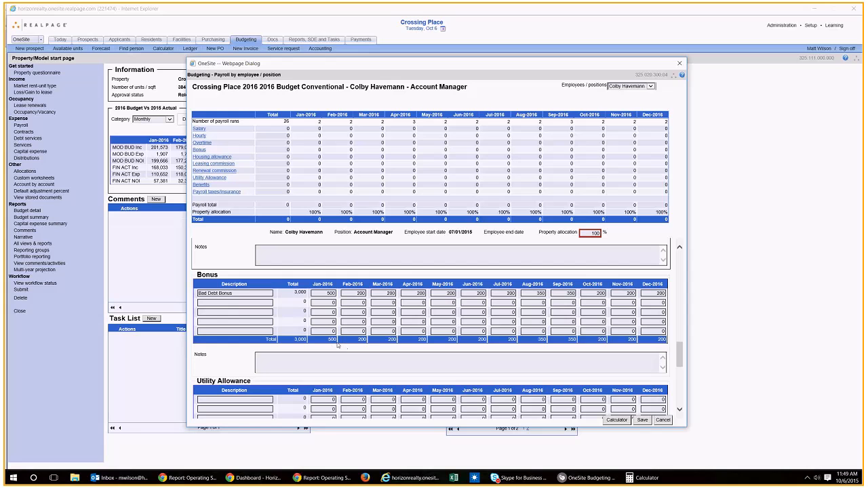
{"action": "left_click", "coordinate": [257, 304]}
{"action": "type", "text": "98% Occupied"}
{"action": "key", "text": "Tab"}
{"action": "key", "text": "Tab"}
{"action": "key", "text": "Tab"}
{"action": "key", "text": "Tab"}
{"action": "key", "text": "Tab"}
{"action": "key", "text": "Tab"}
{"action": "key", "text": "Tab"}
{"action": "type", "text": "500"}
{"action": "key", "text": "Tab"}
Step: Leave the utility allowance empty and add the Basic Life Single Coverage benefit for the Account Manager
{"action": "scroll", "coordinate": [572, 357], "scroll_direction": "down", "scroll_amount": 3}
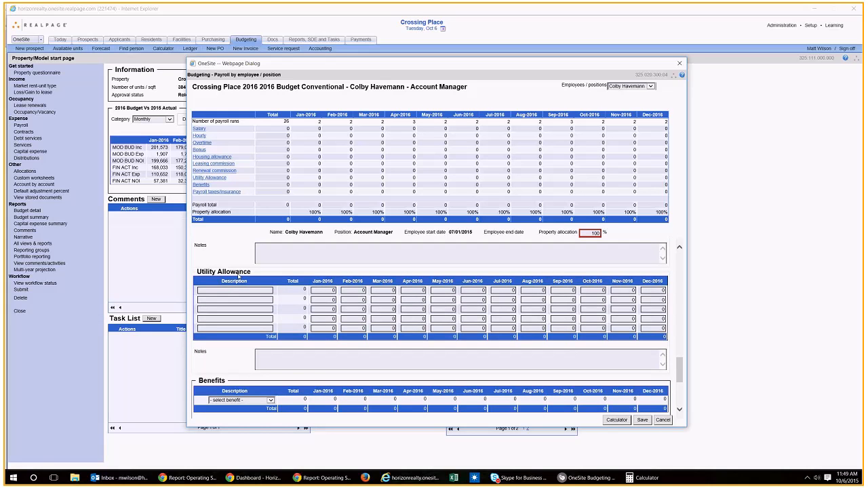
{"action": "scroll", "coordinate": [419, 317], "scroll_direction": "down", "scroll_amount": 2}
{"action": "scroll", "coordinate": [455, 291], "scroll_direction": "up", "scroll_amount": 1}
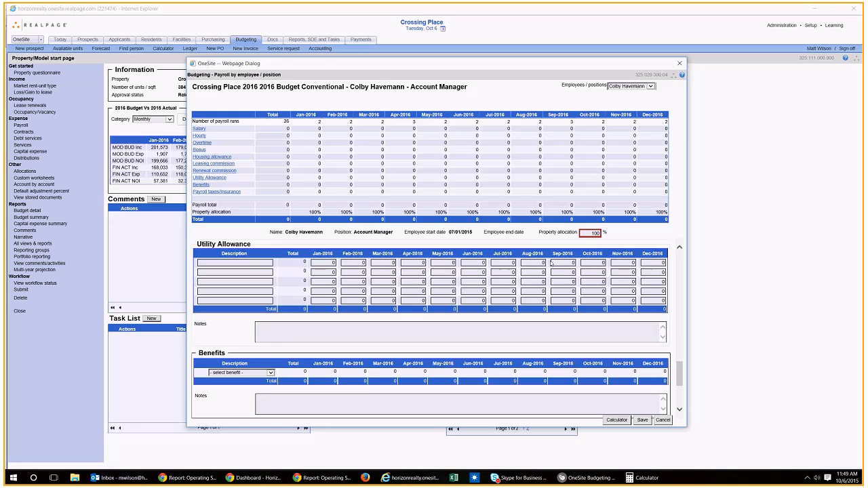
{"action": "scroll", "coordinate": [513, 285], "scroll_direction": "down", "scroll_amount": 1}
{"action": "scroll", "coordinate": [513, 295], "scroll_direction": "down", "scroll_amount": 2}
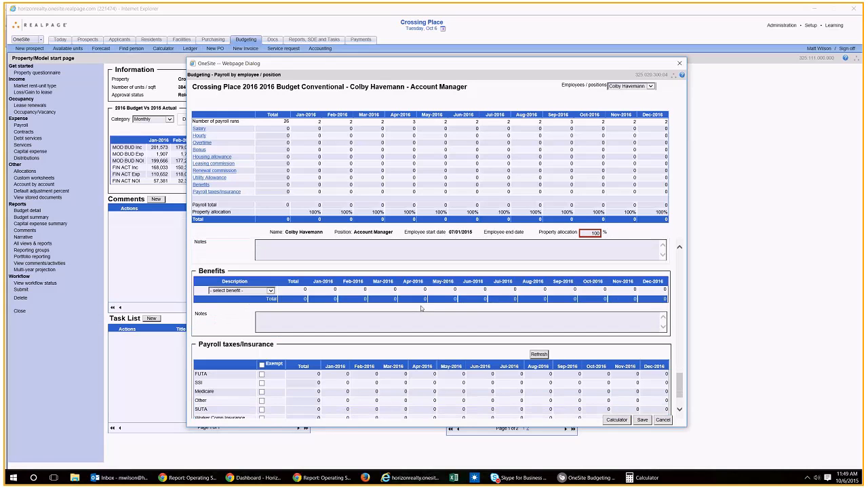
{"action": "left_click", "coordinate": [242, 290]}
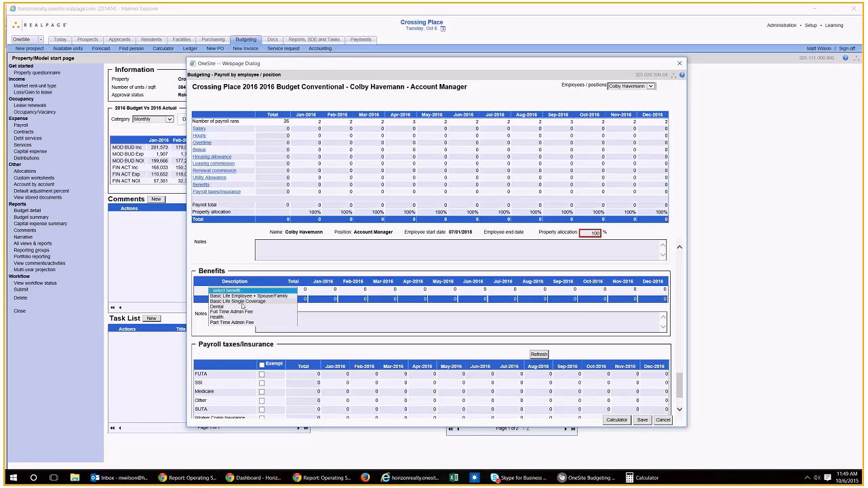
{"action": "left_click", "coordinate": [232, 268]}
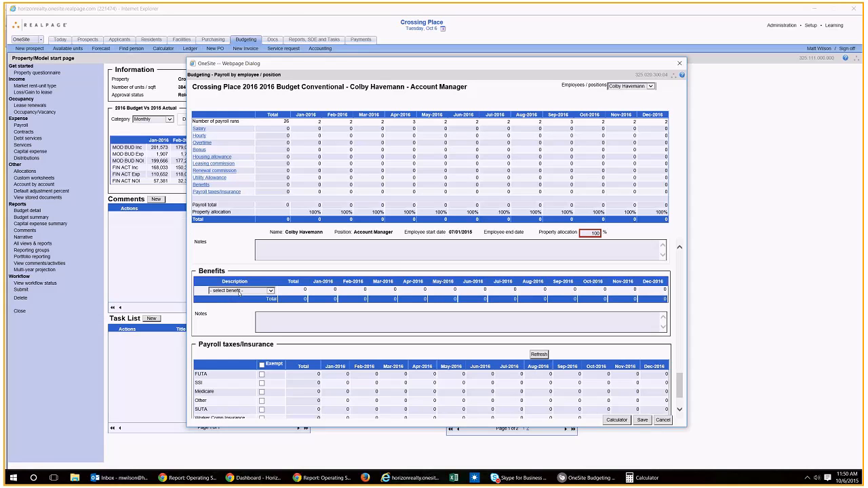
{"action": "left_click", "coordinate": [239, 292]}
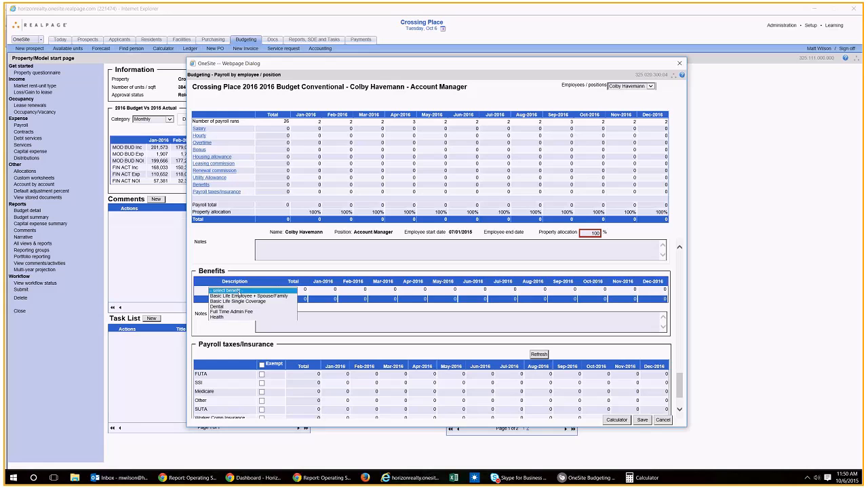
{"action": "left_click", "coordinate": [246, 297]}
{"action": "left_click", "coordinate": [244, 291]}
{"action": "left_click", "coordinate": [268, 281]}
{"action": "left_click", "coordinate": [252, 291]}
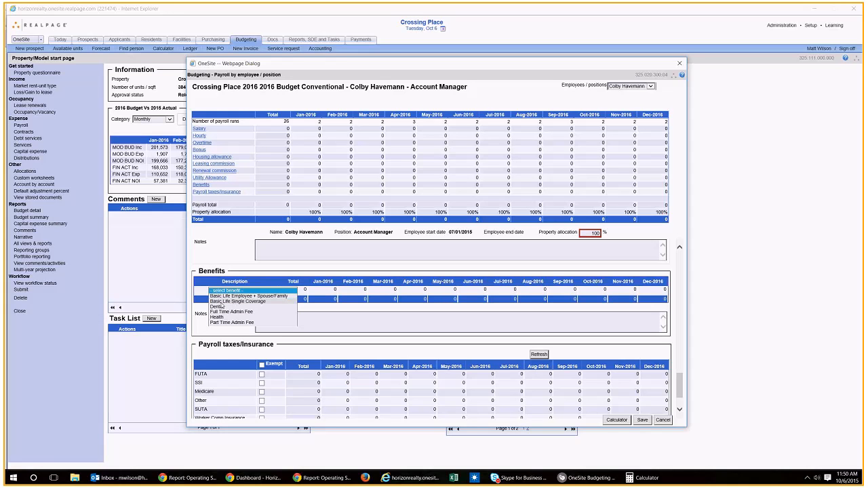
{"action": "left_click", "coordinate": [221, 302]}
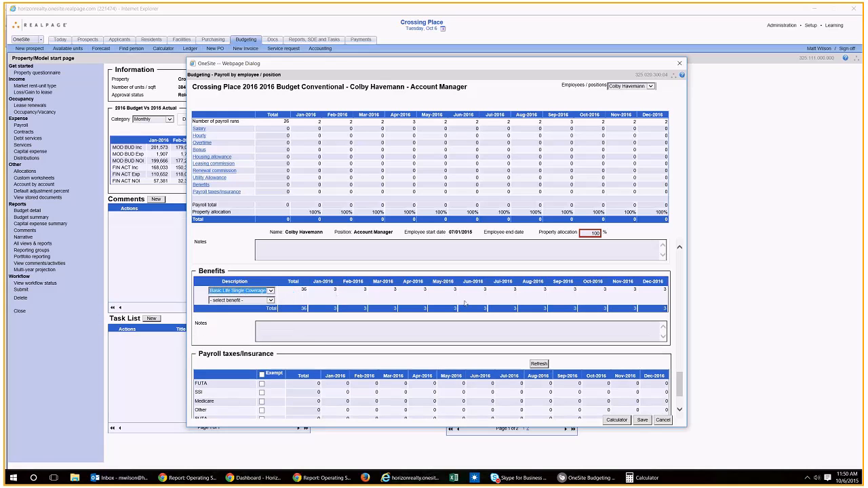
Step: Add the Dental, Full Time Admin Fee and Health benefits below Basic Life Single Coverage
{"action": "left_click", "coordinate": [240, 300]}
{"action": "left_click", "coordinate": [240, 313]}
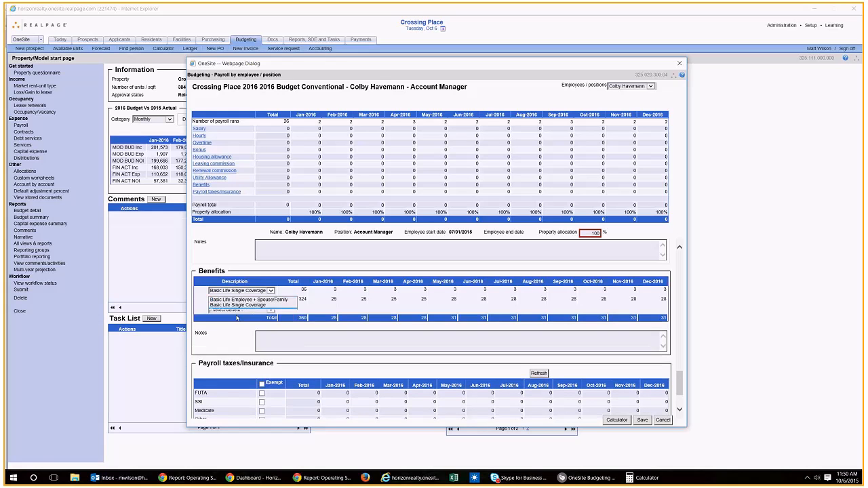
{"action": "left_click", "coordinate": [240, 310]}
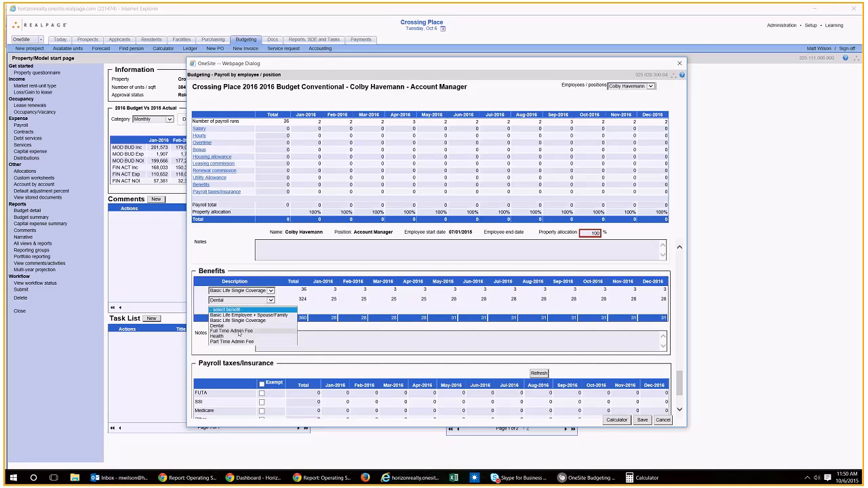
{"action": "left_click", "coordinate": [238, 330]}
{"action": "left_click", "coordinate": [246, 321]}
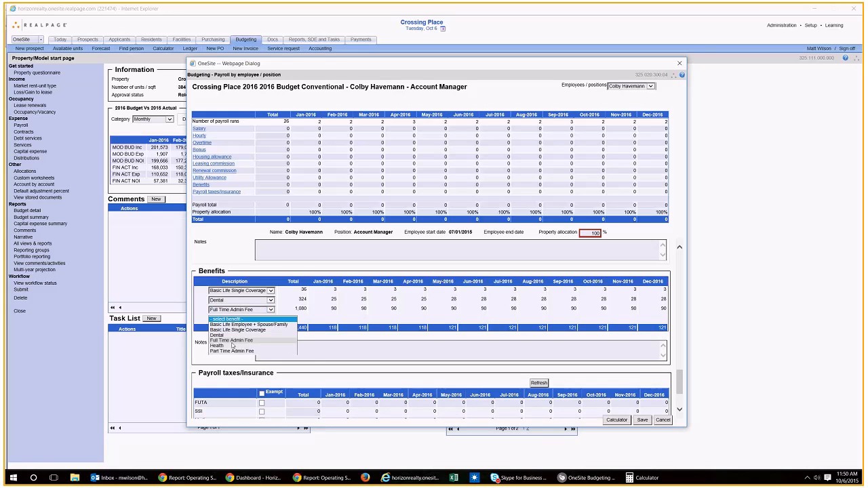
{"action": "left_click", "coordinate": [232, 344]}
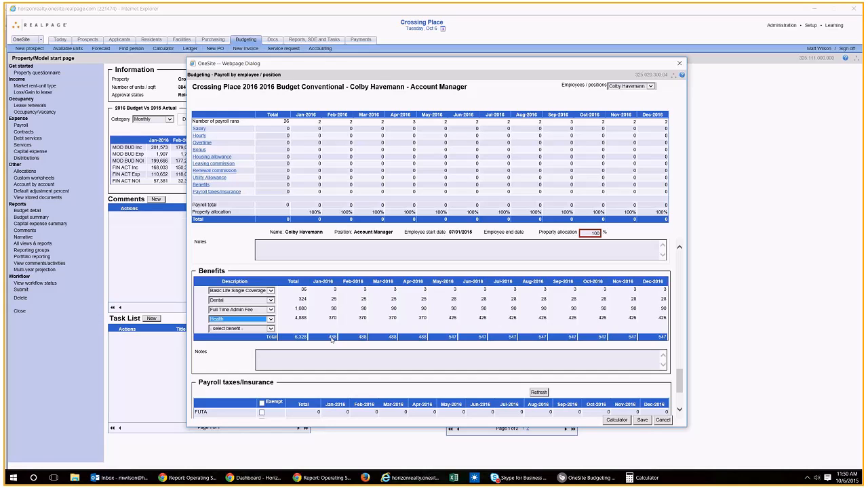
Step: Refresh the payroll taxes and insurance figures without exempting any item
{"action": "scroll", "coordinate": [333, 339], "scroll_direction": "down", "scroll_amount": 3}
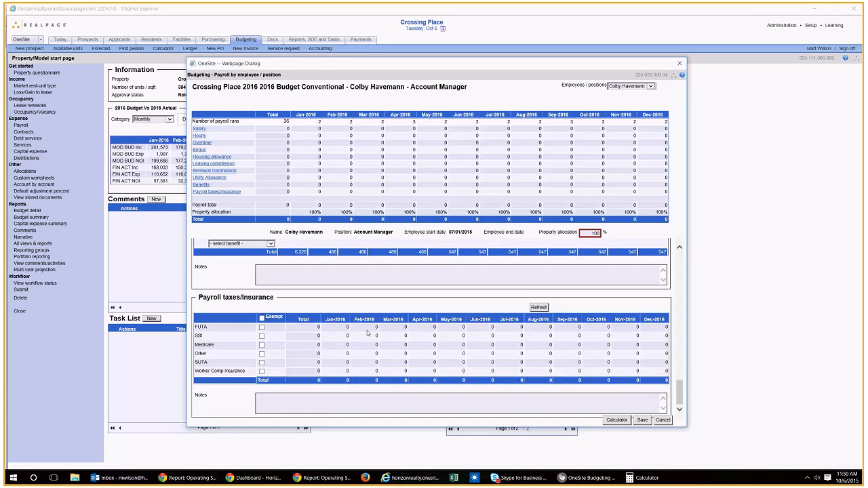
{"action": "left_click", "coordinate": [540, 308]}
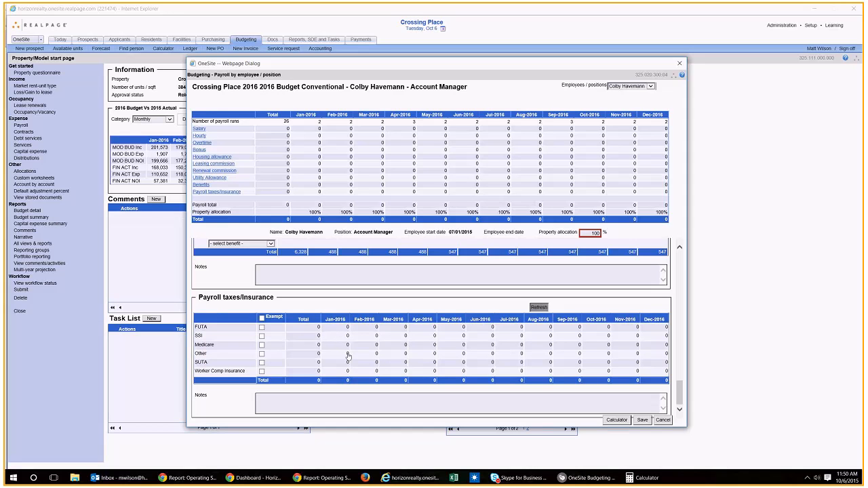
{"action": "left_click", "coordinate": [533, 307]}
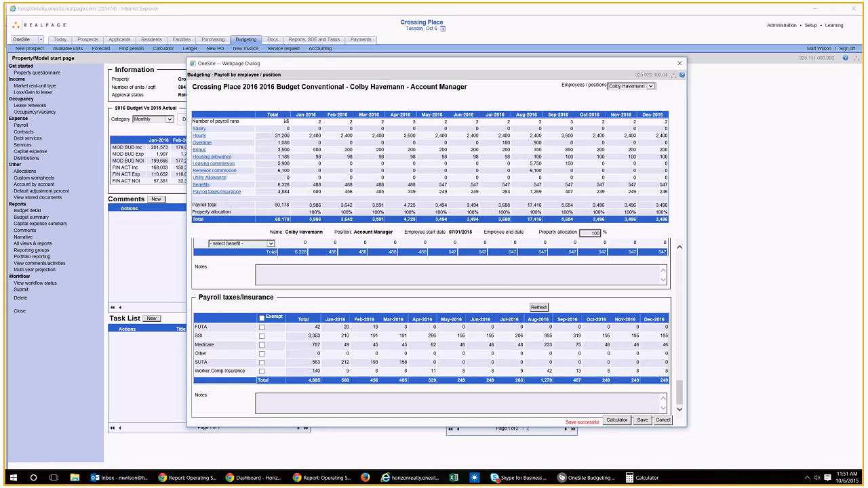
Step: Save the Account Manager's payroll budget and close the payroll worksheets
{"action": "left_click", "coordinate": [643, 420]}
{"action": "left_click", "coordinate": [682, 65]}
{"action": "left_click", "coordinate": [675, 87]}
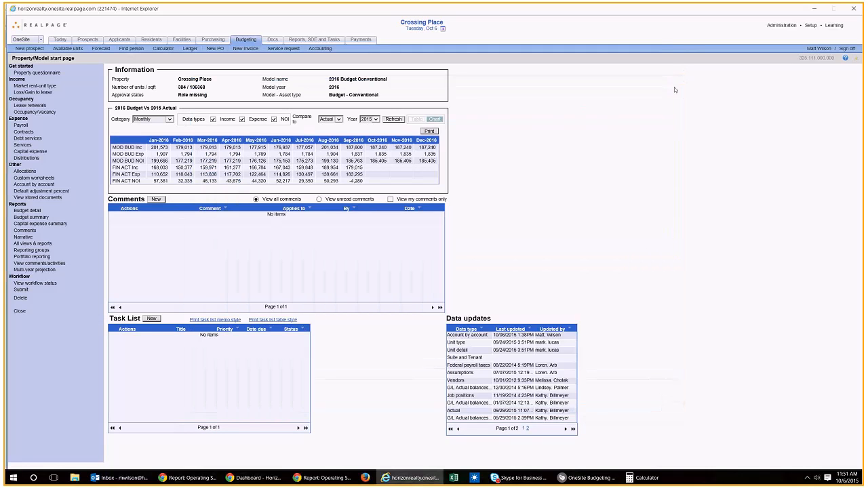
Step: Open the account-by-account G/L data and filter it to the Administrative Expenses category
{"action": "left_click", "coordinate": [40, 189]}
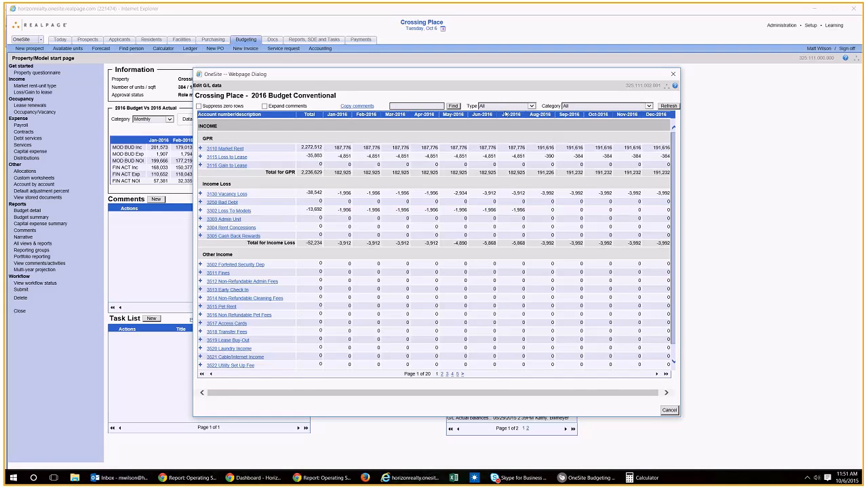
{"action": "left_click", "coordinate": [566, 106]}
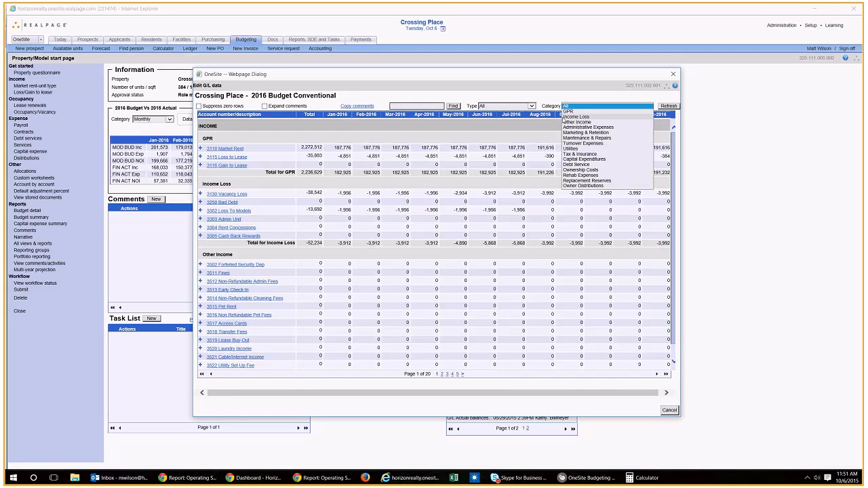
{"action": "left_click", "coordinate": [573, 128]}
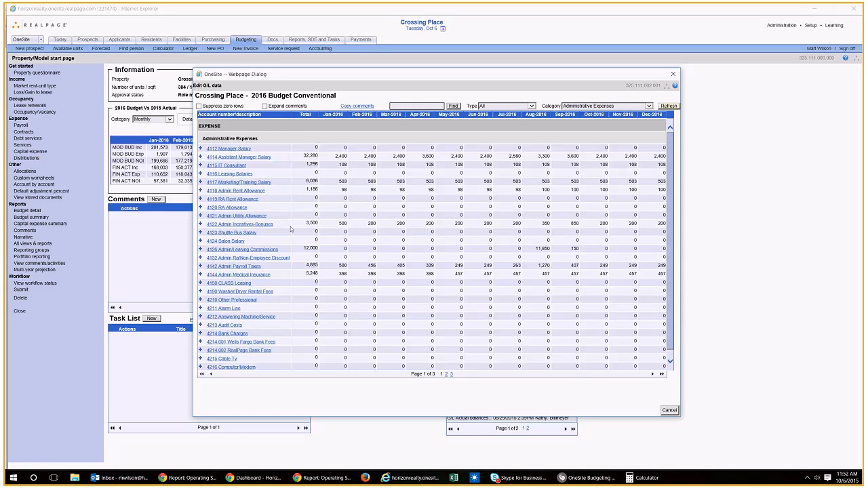
Step: Review the monthly budget and prior-year figures of account 4122 Admin Incentives-Bonuses
{"action": "left_click", "coordinate": [258, 224]}
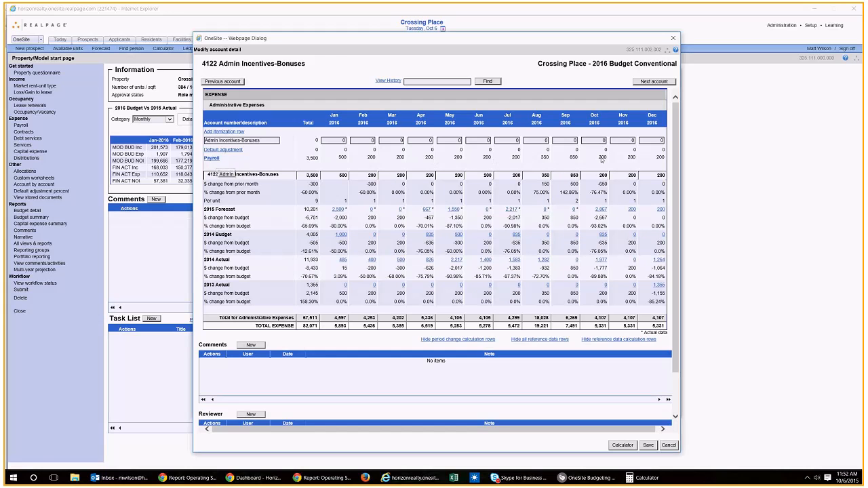
{"action": "left_click", "coordinate": [673, 38]}
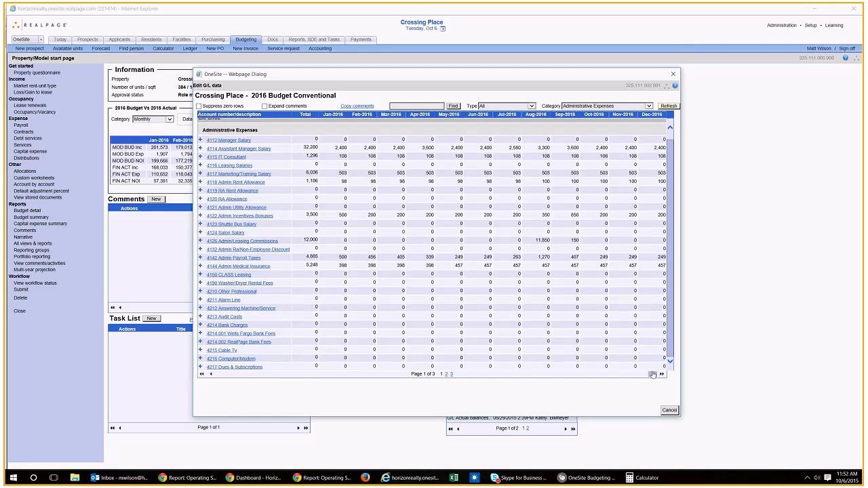
Step: Open account 4236 Postage and hide its period change and reference data calculation rows
{"action": "left_click", "coordinate": [652, 374]}
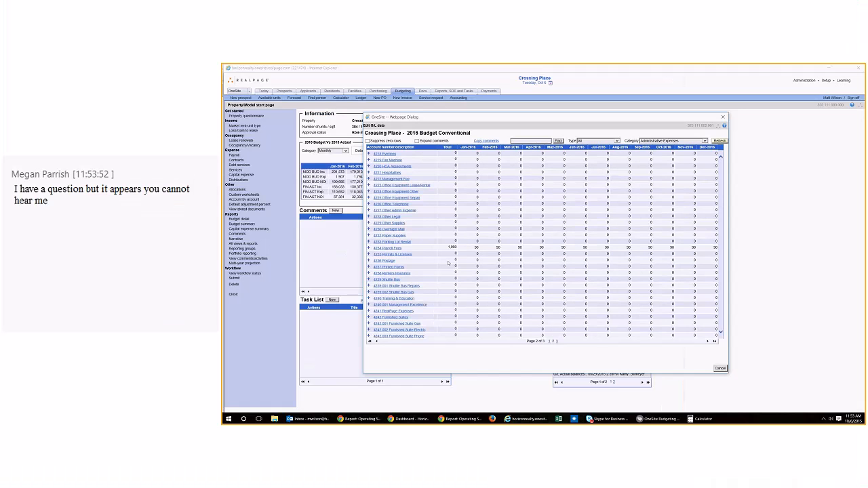
{"action": "left_click", "coordinate": [385, 260]}
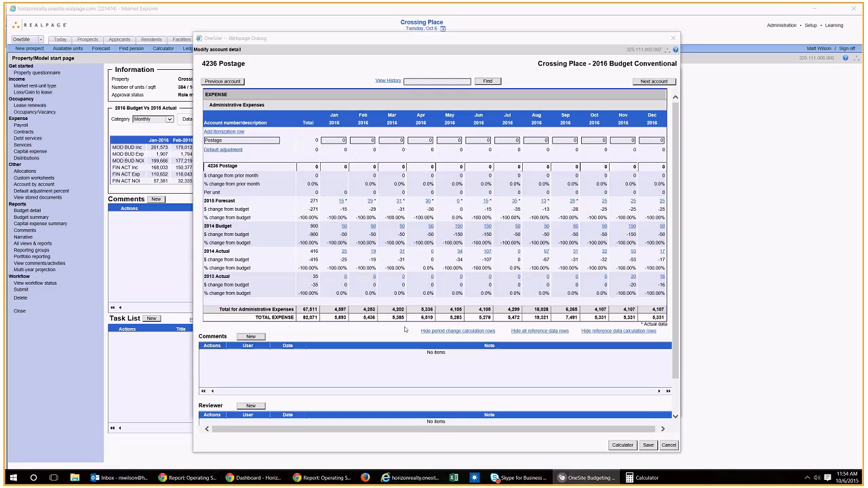
{"action": "left_click", "coordinate": [477, 332]}
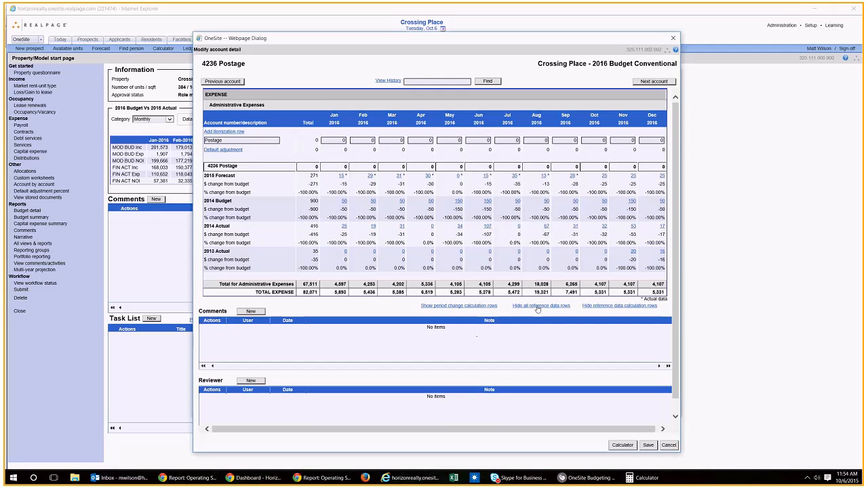
{"action": "left_click", "coordinate": [601, 306]}
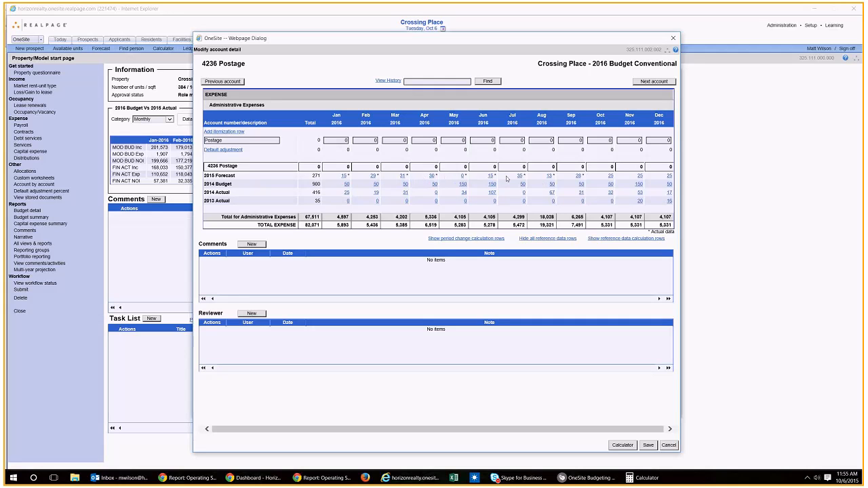
Step: Budget Postage at 15 for January, May, June and August and 30 for every other month, and save and close the account
{"action": "left_click", "coordinate": [340, 143]}
{"action": "type", "text": "15"}
{"action": "key", "text": "Tab"}
{"action": "type", "text": "30"}
{"action": "key", "text": "Tab"}
{"action": "type", "text": "30"}
{"action": "key", "text": "Tab"}
{"action": "type", "text": "30"}
{"action": "key", "text": "Tab"}
{"action": "type", "text": "15"}
{"action": "key", "text": "Tab"}
{"action": "type", "text": "15"}
{"action": "key", "text": "Tab"}
{"action": "type", "text": "30"}
{"action": "key", "text": "Tab"}
{"action": "type", "text": "15"}
{"action": "key", "text": "Tab"}
{"action": "type", "text": "30"}
{"action": "key", "text": "Tab"}
{"action": "type", "text": "30"}
{"action": "key", "text": "Tab"}
{"action": "type", "text": "30"}
{"action": "key", "text": "Tab"}
{"action": "type", "text": "30"}
{"action": "key", "text": "Tab"}
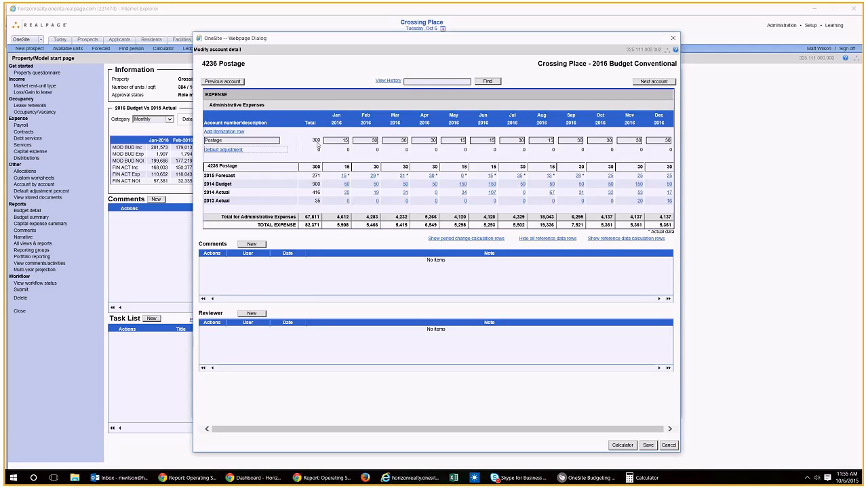
{"action": "left_click", "coordinate": [648, 446]}
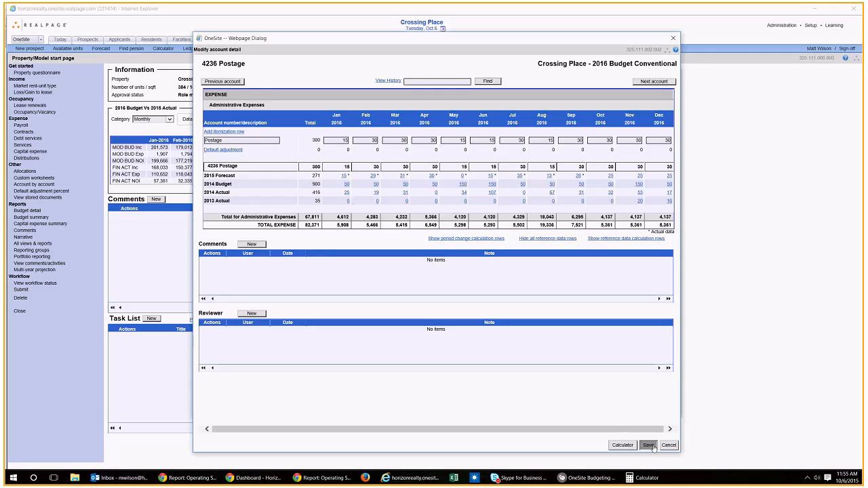
{"action": "left_click", "coordinate": [673, 37]}
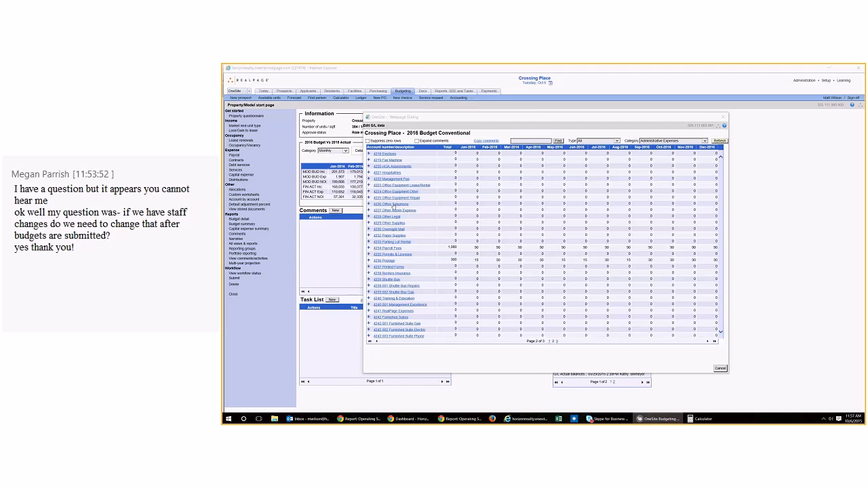
Step: Open account 4226 Office Telephone and select its January 2016 amount for entry
{"action": "left_click", "coordinate": [395, 205]}
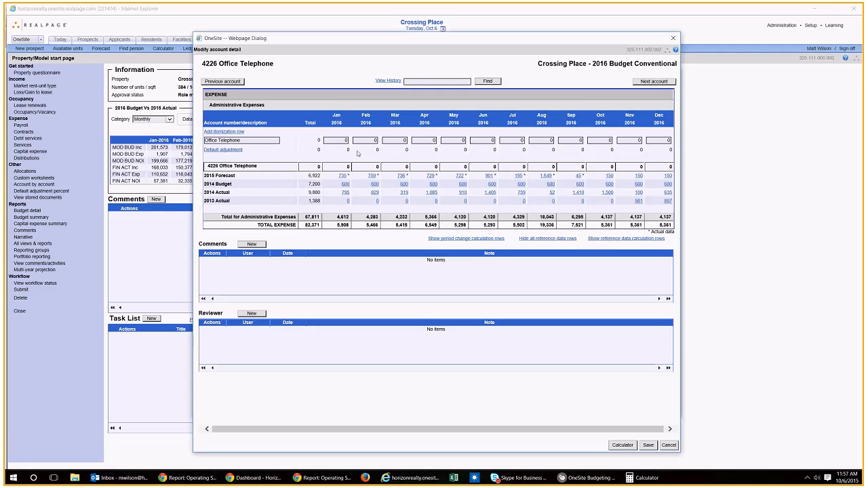
{"action": "left_click", "coordinate": [341, 141]}
{"action": "key", "text": "Tab"}
{"action": "left_click_drag", "start_coordinate": [348, 141], "coordinate": [336, 142]}
Step: Fill every month of Office Telephone with 750 using the Straightline - Monthly calculation
{"action": "left_click", "coordinate": [622, 446]}
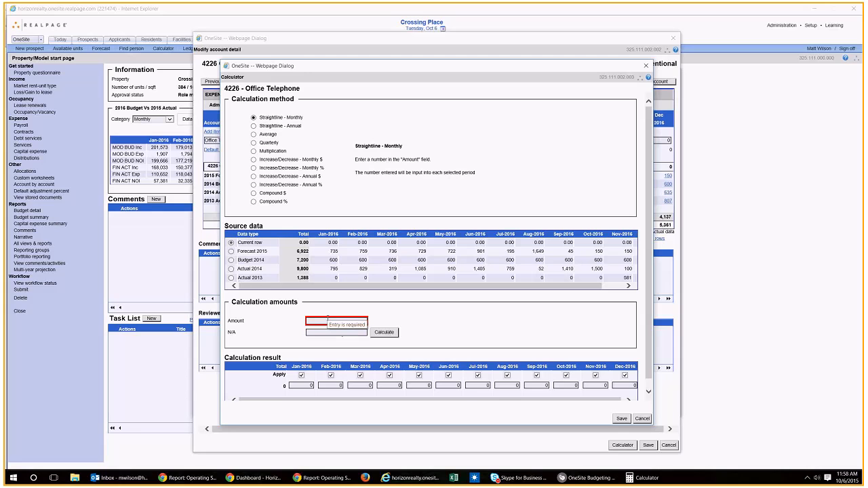
{"action": "type", "text": "750"}
{"action": "left_click", "coordinate": [384, 332]}
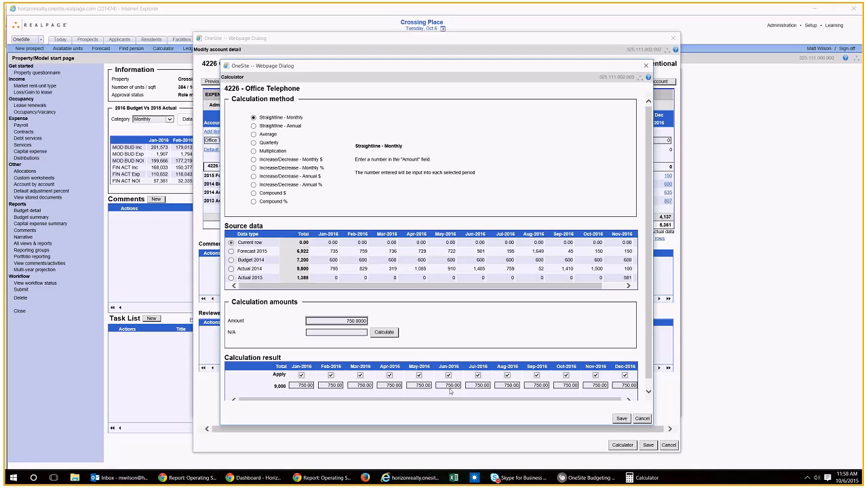
{"action": "left_click", "coordinate": [621, 418]}
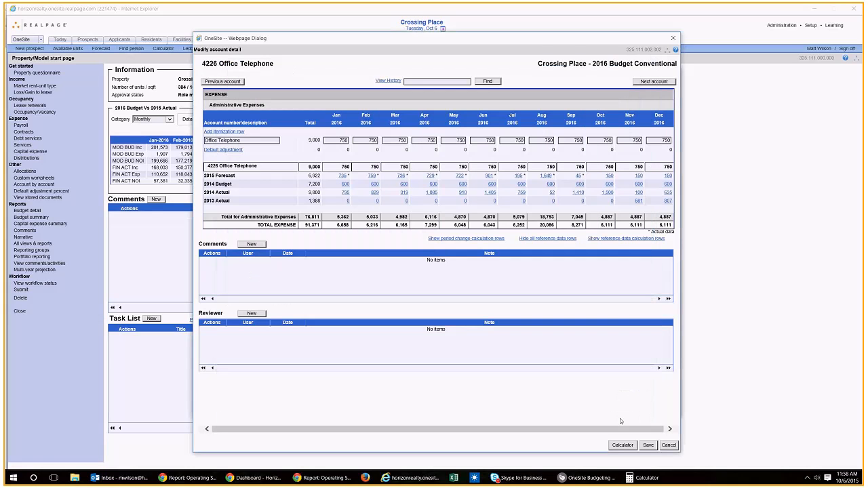
Step: Calculate Office Telephone with the Increase/Decrease - Monthly % method from Forecast 2015 and an amount of 1.03
{"action": "left_click", "coordinate": [339, 141]}
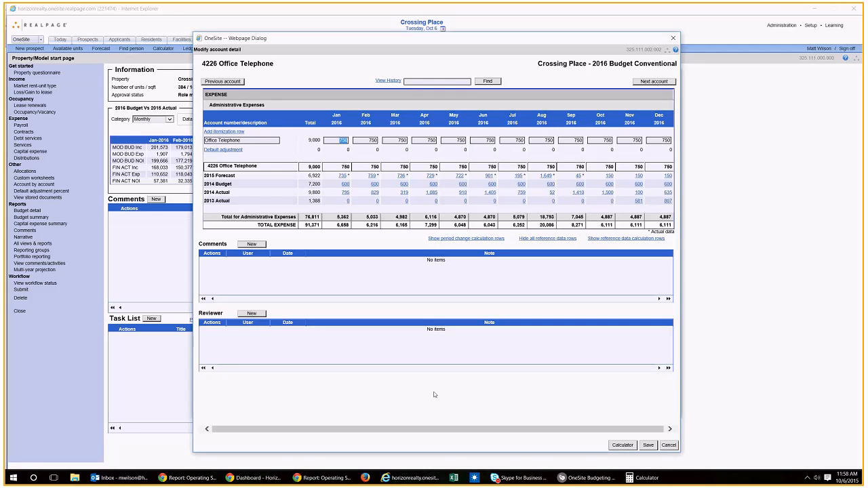
{"action": "left_click", "coordinate": [623, 447]}
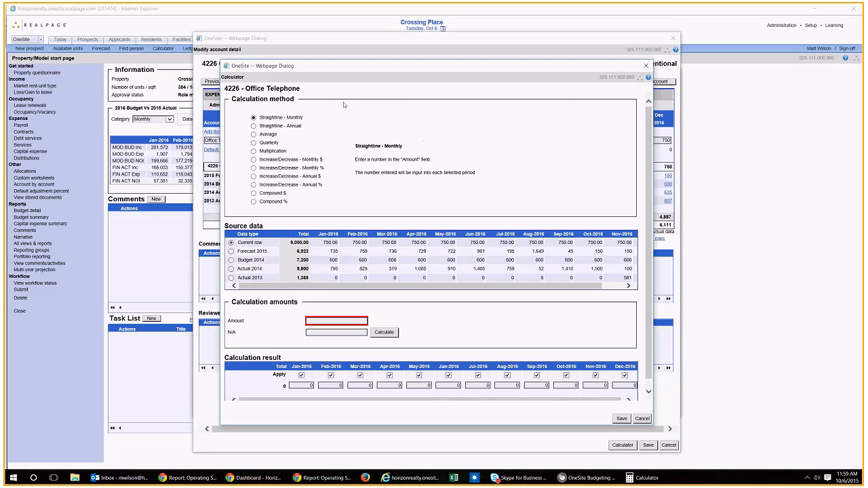
{"action": "left_click", "coordinate": [262, 203]}
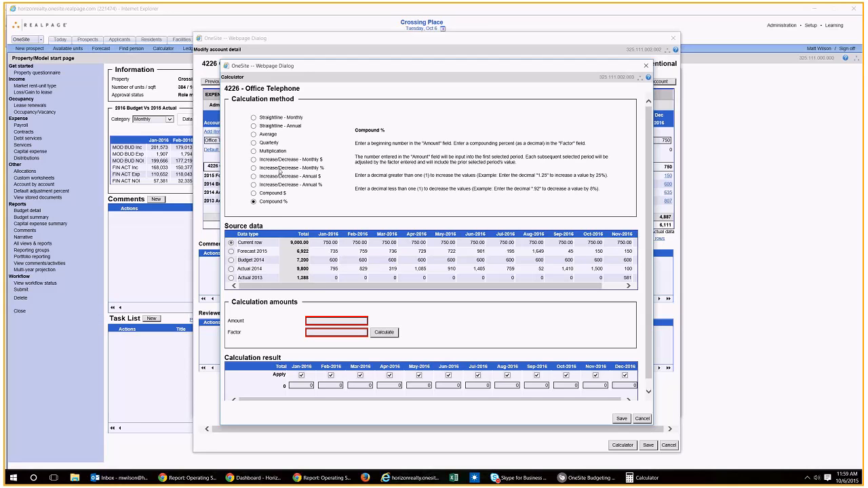
{"action": "left_click", "coordinate": [283, 168]}
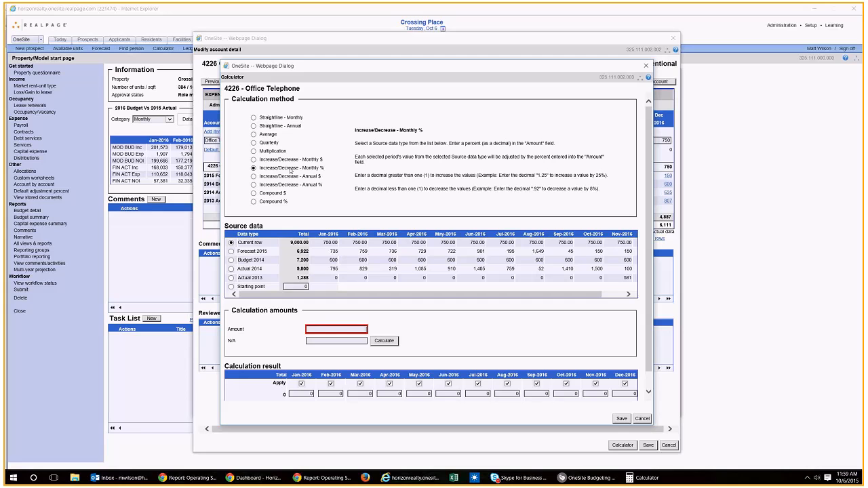
{"action": "left_click", "coordinate": [232, 251]}
{"action": "type", "text": "1.03"}
{"action": "left_click", "coordinate": [393, 344]}
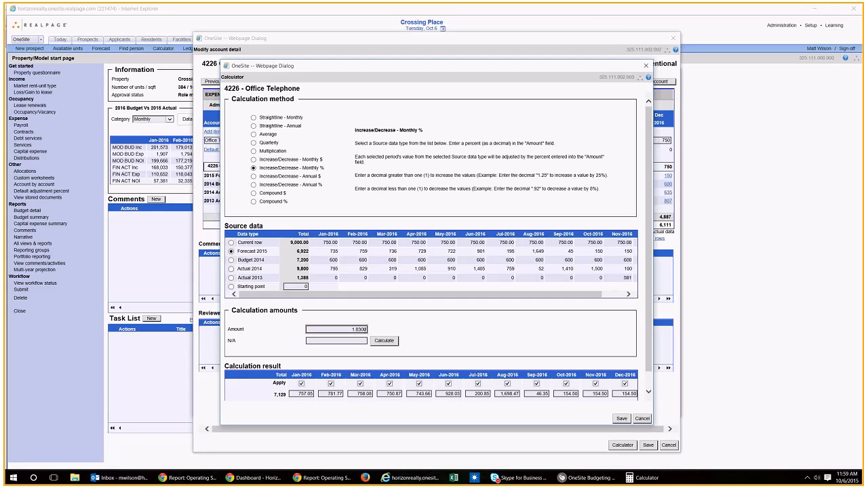
Step: Change the Office Telephone calculation amount to 1.04 and recalculate the months
{"action": "left_click_drag", "start_coordinate": [367, 329], "coordinate": [350, 328]}
{"action": "type", "text": ".04"}
{"action": "left_click", "coordinate": [381, 342]}
Step: Recalculate Office Telephone from Actual 2014 with an amount of 1.03, apply the result, and save and close the account
{"action": "left_click", "coordinate": [237, 271]}
{"action": "double_click", "coordinate": [346, 328]}
{"action": "type", "text": "1.03"}
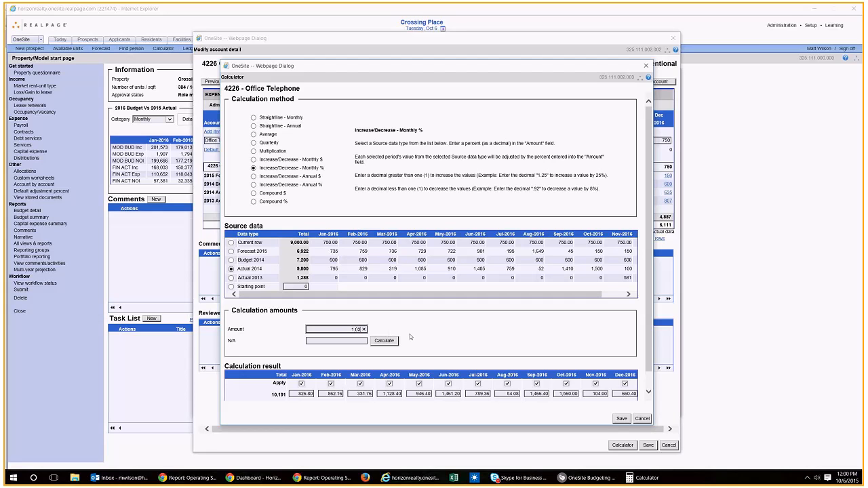
{"action": "left_click", "coordinate": [389, 343]}
{"action": "left_click", "coordinate": [621, 418]}
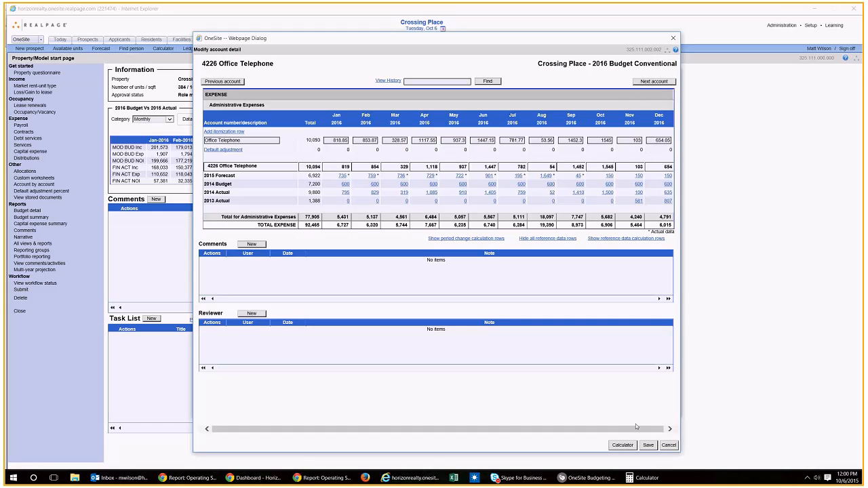
{"action": "left_click", "coordinate": [649, 446]}
{"action": "left_click", "coordinate": [672, 38]}
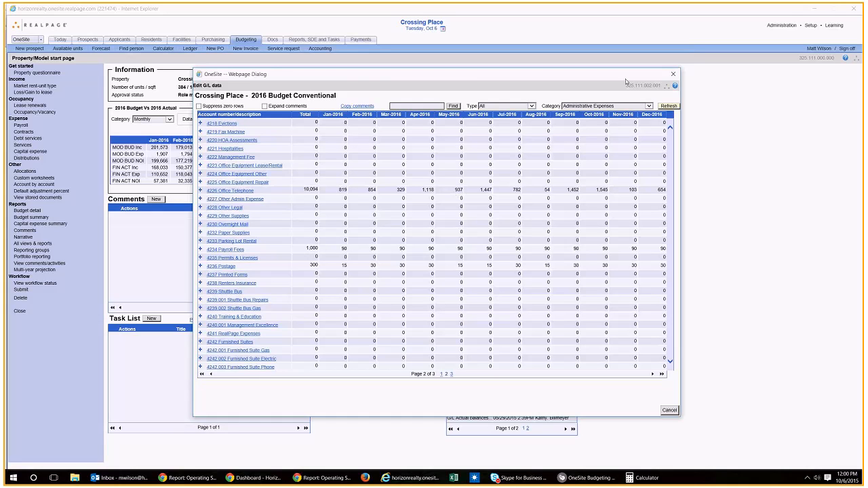
Step: Close the G/L data and review the Budget detail report for the 2016 conventional budget
{"action": "left_click", "coordinate": [673, 73]}
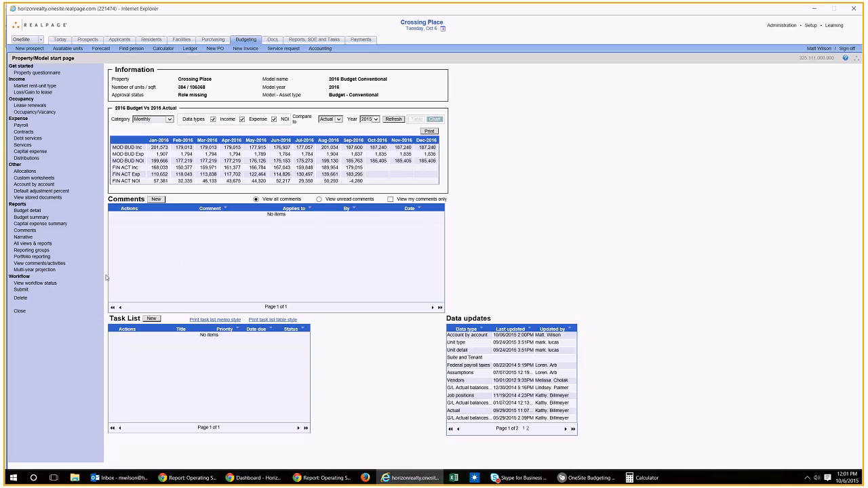
{"action": "left_click", "coordinate": [36, 211]}
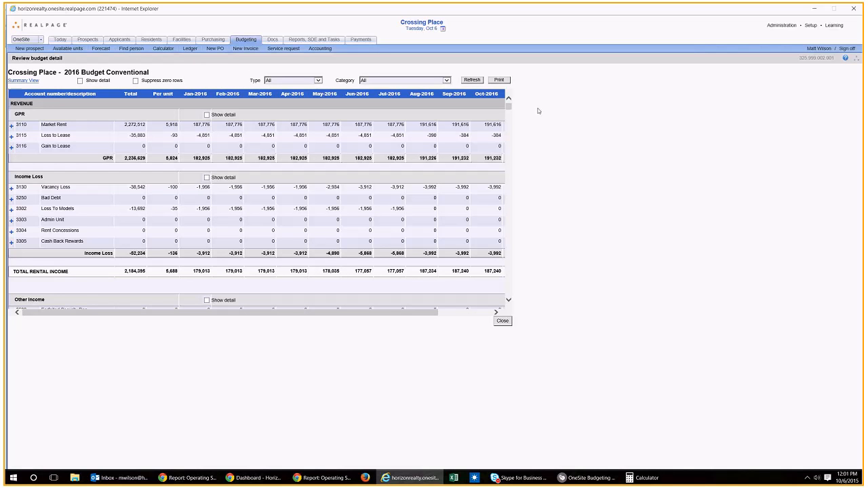
{"action": "left_click", "coordinate": [502, 322]}
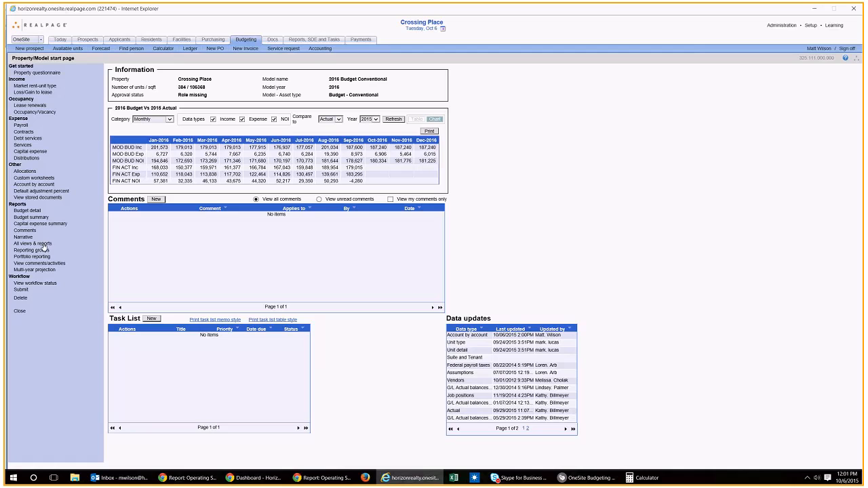
Step: Find the Detail trend view among all budgeting views and reports and open its generation parameters
{"action": "left_click", "coordinate": [40, 243]}
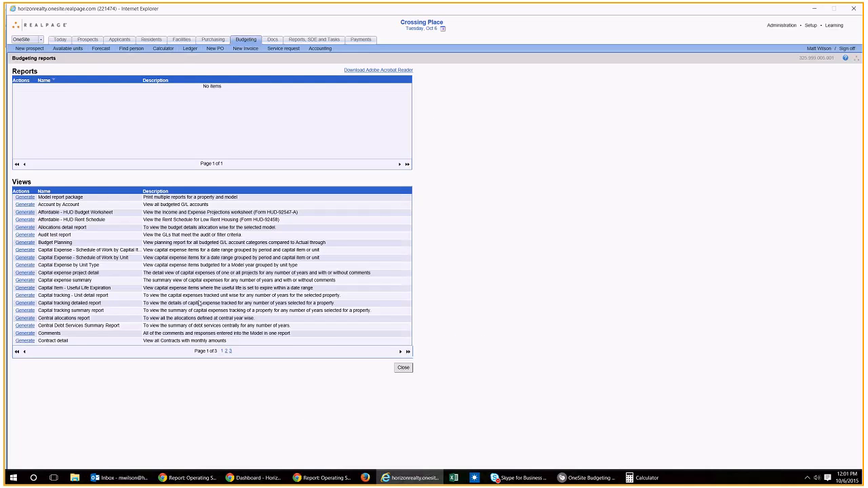
{"action": "left_click", "coordinate": [401, 351]}
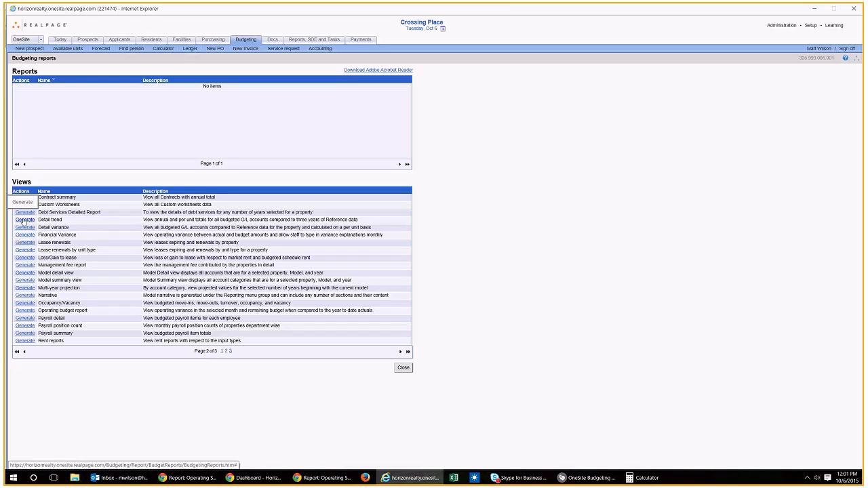
{"action": "left_click", "coordinate": [84, 220]}
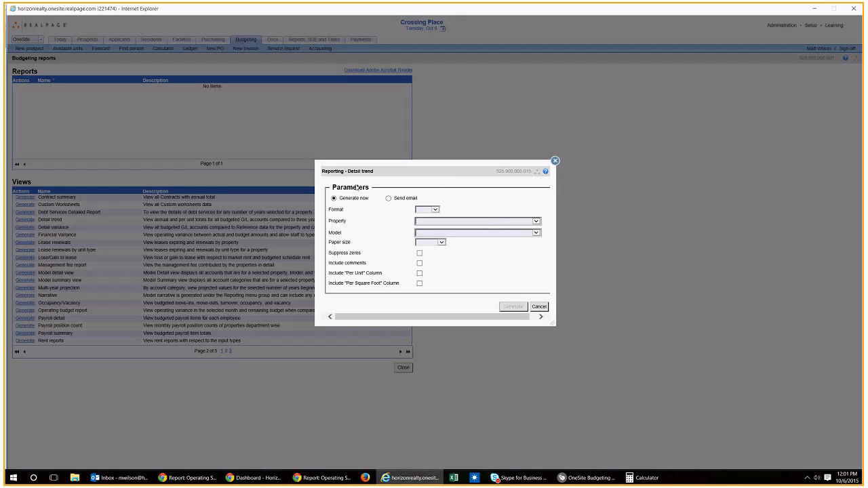
{"action": "left_click", "coordinate": [435, 210]}
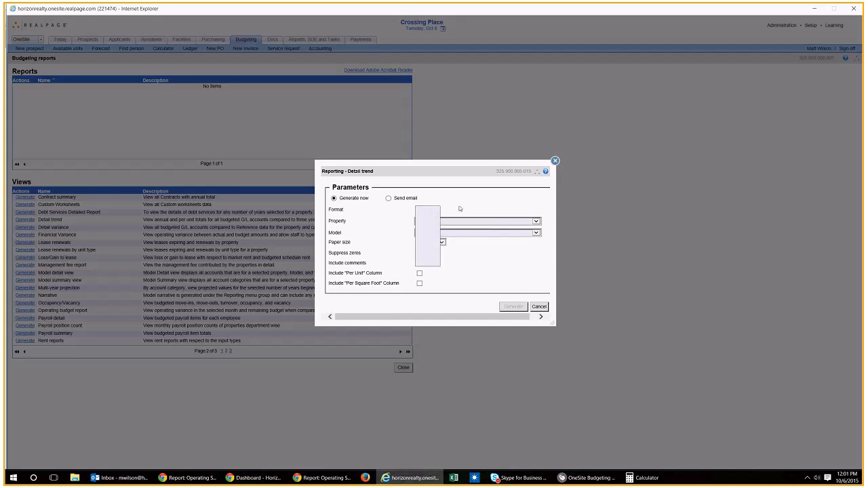
{"action": "left_click", "coordinate": [459, 209]}
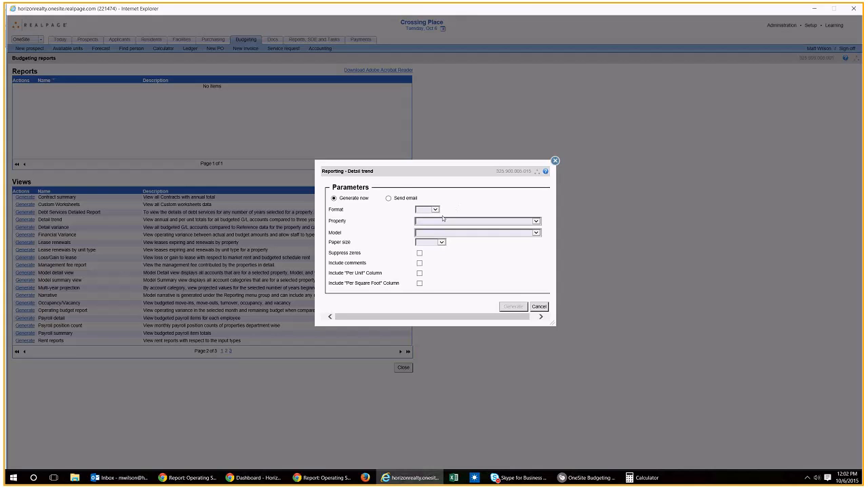
{"action": "left_click", "coordinate": [437, 211]}
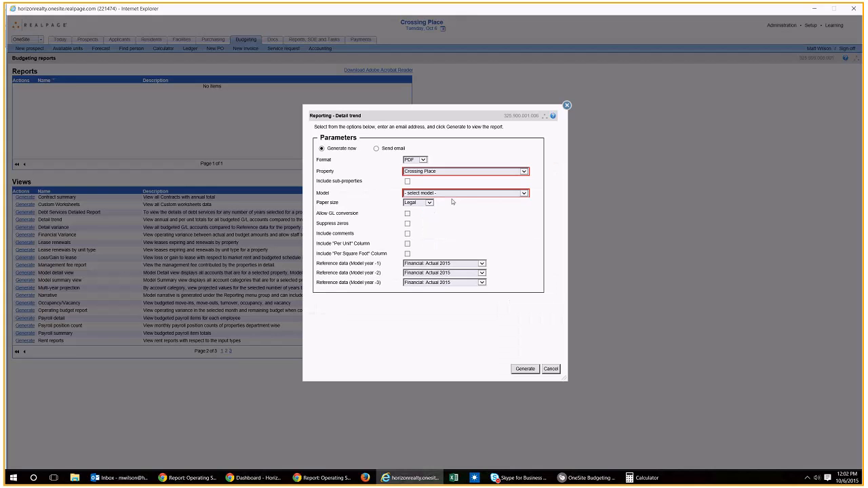
Step: Set the Detail trend report to PDF format for Crossing Place with the Budget 2016 : 2016 Budget Conventional model
{"action": "left_click", "coordinate": [426, 161]}
{"action": "left_click", "coordinate": [427, 160]}
{"action": "left_click", "coordinate": [412, 172]}
{"action": "left_click", "coordinate": [413, 175]}
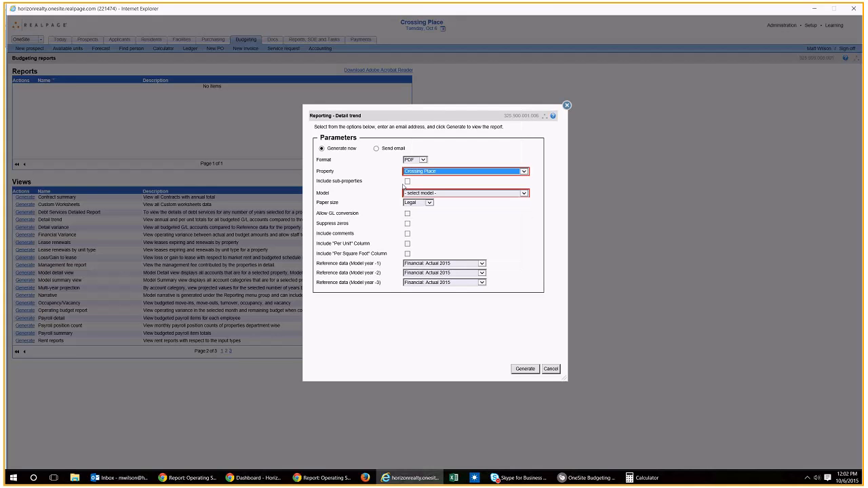
{"action": "left_click", "coordinate": [415, 194]}
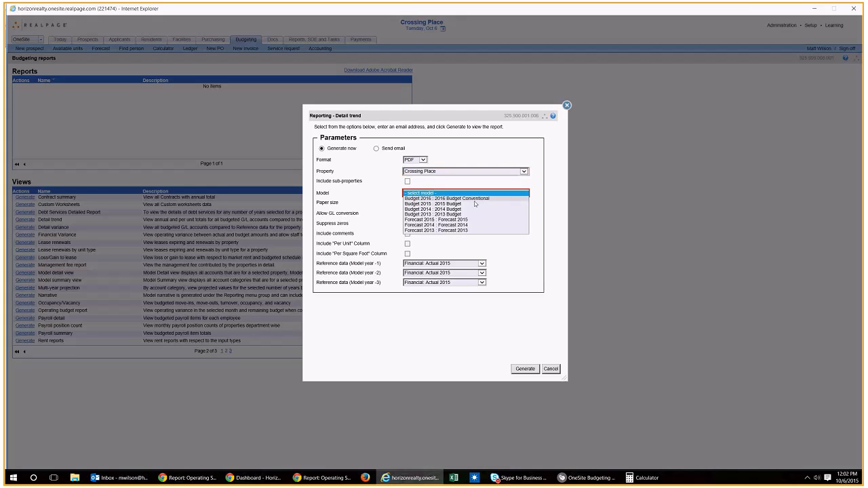
{"action": "left_click", "coordinate": [465, 199]}
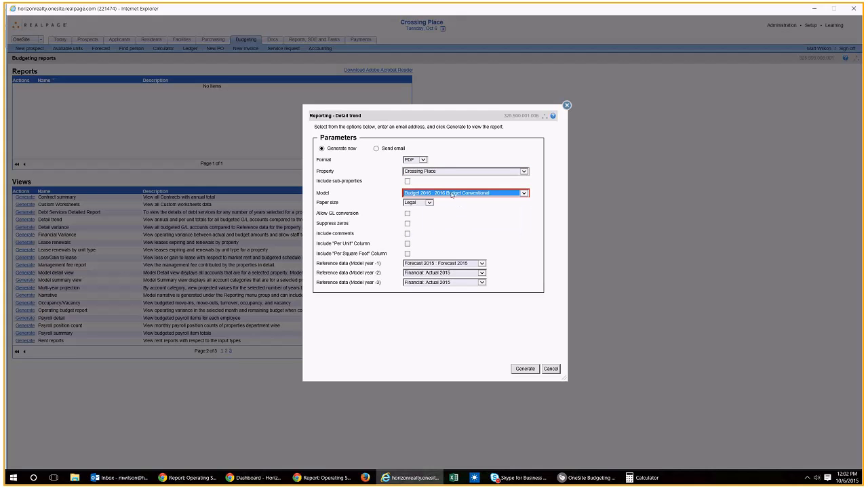
Step: Suppress zeros, include comments, and set the reference data to Forecast 2015, Financial: Actual 2014 and Financial: Actual 2013 for the three prior model years
{"action": "left_click", "coordinate": [408, 224]}
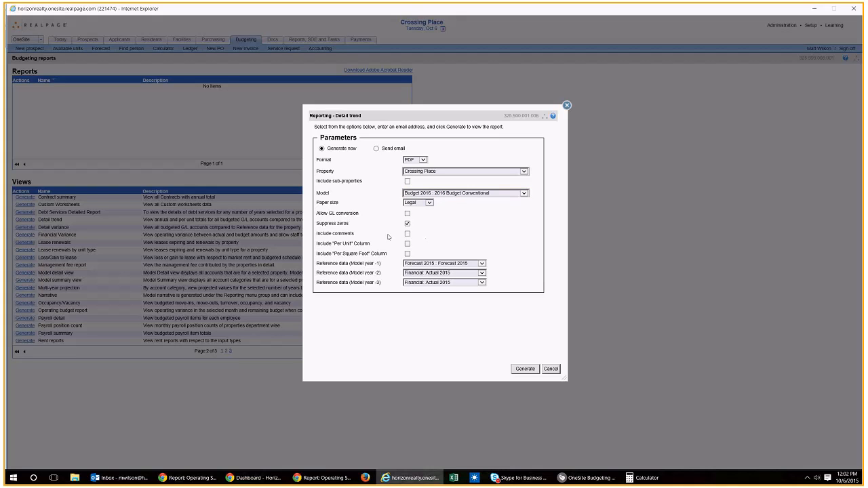
{"action": "left_click", "coordinate": [408, 233]}
{"action": "left_click", "coordinate": [435, 263]}
{"action": "left_click", "coordinate": [430, 267]}
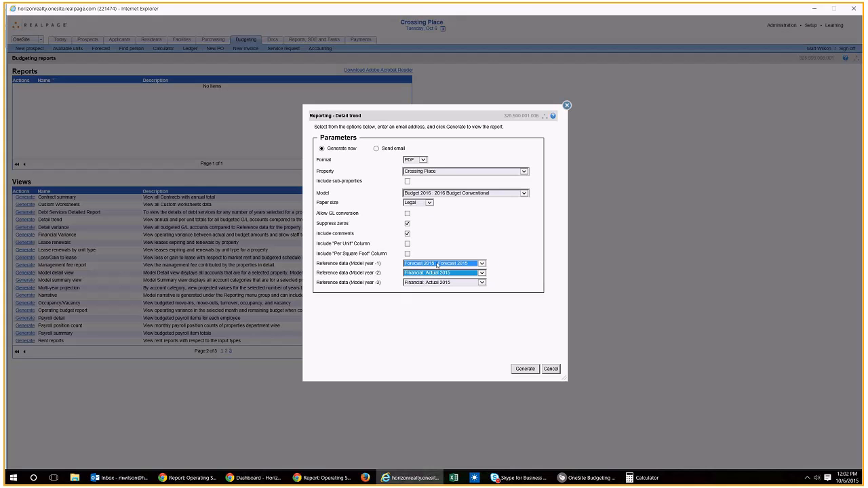
{"action": "left_click", "coordinate": [438, 265]}
{"action": "left_click", "coordinate": [449, 273]}
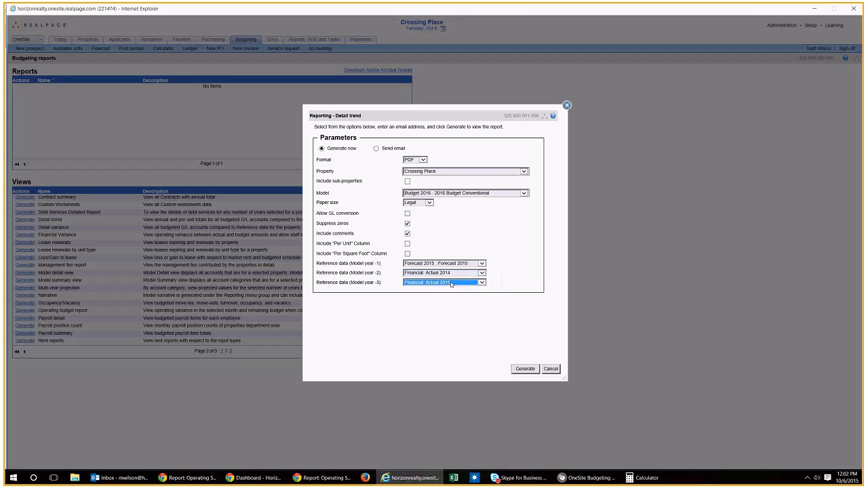
{"action": "left_click", "coordinate": [451, 285]}
{"action": "left_click", "coordinate": [449, 299]}
Step: Generate the Detail trend report and open its PDF in a single-page view enlarged to the page width
{"action": "left_click", "coordinate": [520, 370]}
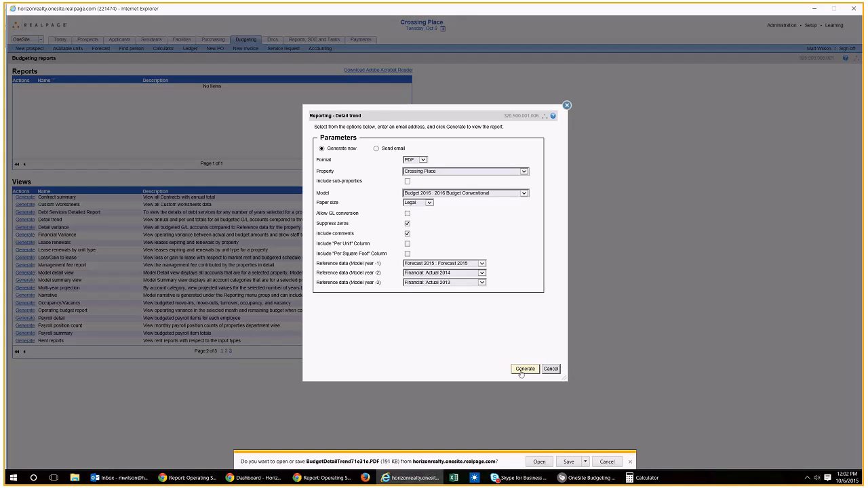
{"action": "left_click", "coordinate": [539, 463]}
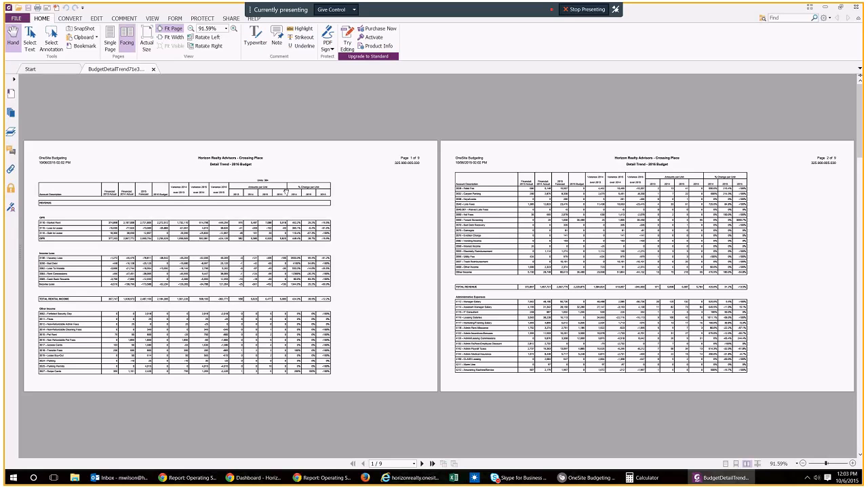
{"action": "left_click", "coordinate": [116, 43]}
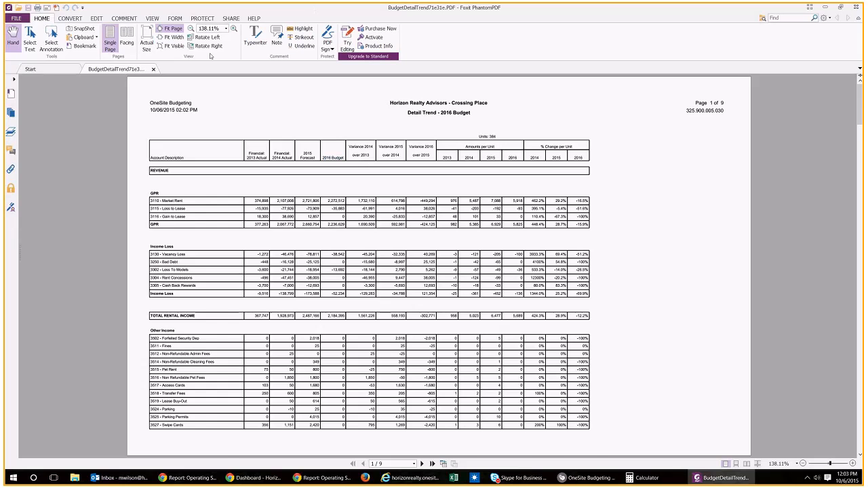
{"action": "left_click", "coordinate": [233, 29]}
{"action": "left_click", "coordinate": [234, 29]}
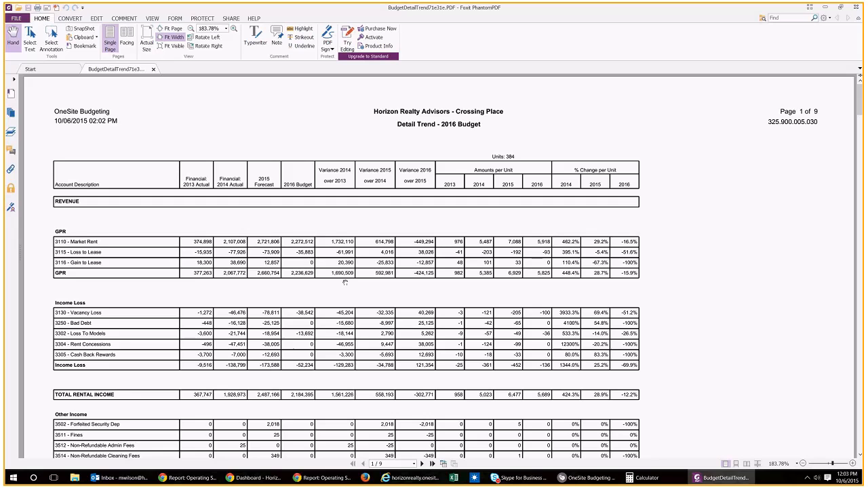
Step: Examine the Detail trend report's revenue, other income and administrative expense accounts, comparing the 2016 budget with prior years, variances and per-unit amounts
{"action": "scroll", "coordinate": [346, 283], "scroll_direction": "down", "scroll_amount": 1}
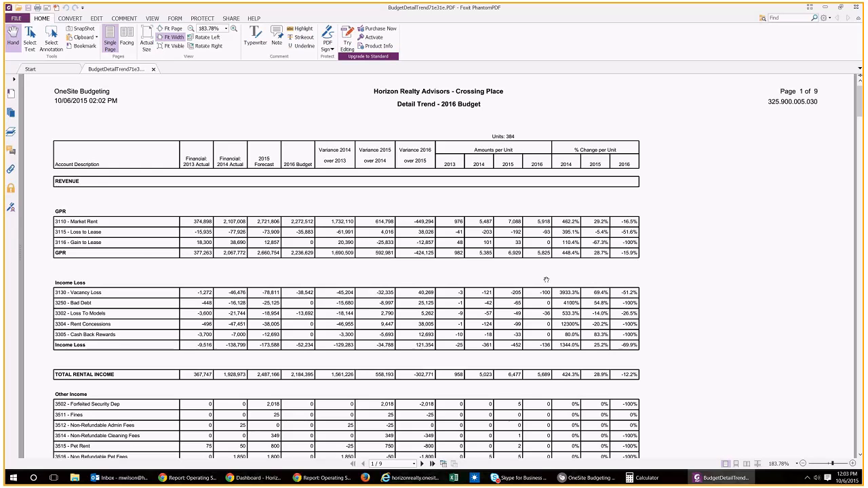
{"action": "scroll", "coordinate": [415, 310], "scroll_direction": "down", "scroll_amount": 1}
{"action": "scroll", "coordinate": [415, 310], "scroll_direction": "down", "scroll_amount": 10}
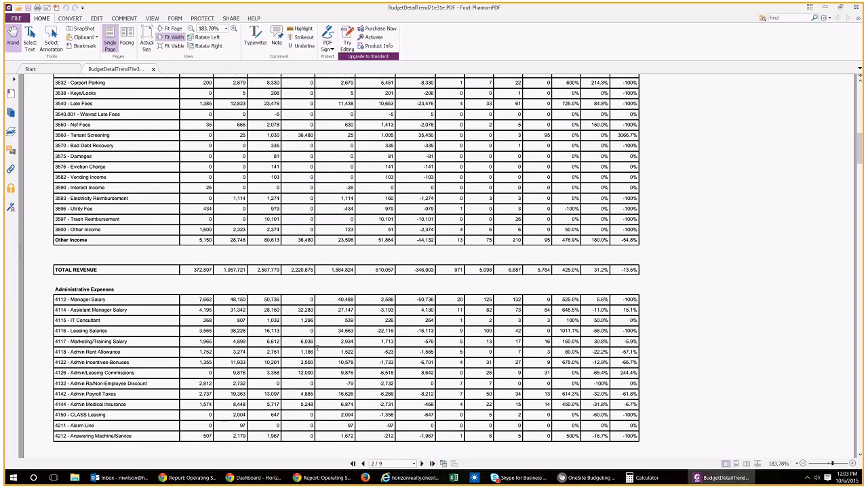
{"action": "scroll", "coordinate": [319, 366], "scroll_direction": "down", "scroll_amount": 1}
{"action": "scroll", "coordinate": [319, 380], "scroll_direction": "up", "scroll_amount": 3}
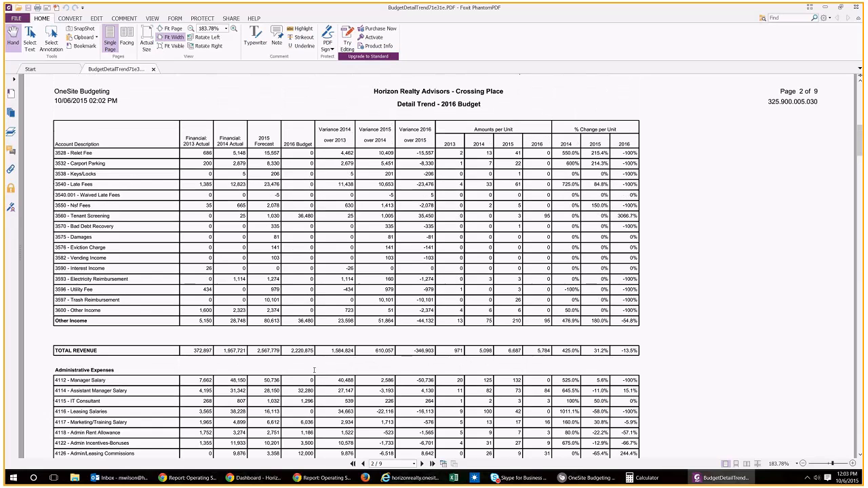
{"action": "scroll", "coordinate": [314, 370], "scroll_direction": "up", "scroll_amount": 10}
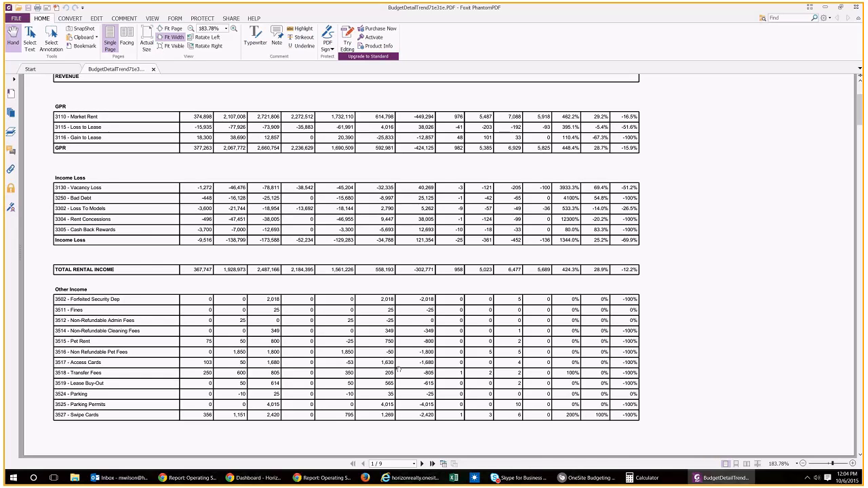
{"action": "scroll", "coordinate": [274, 101], "scroll_direction": "up", "scroll_amount": 1}
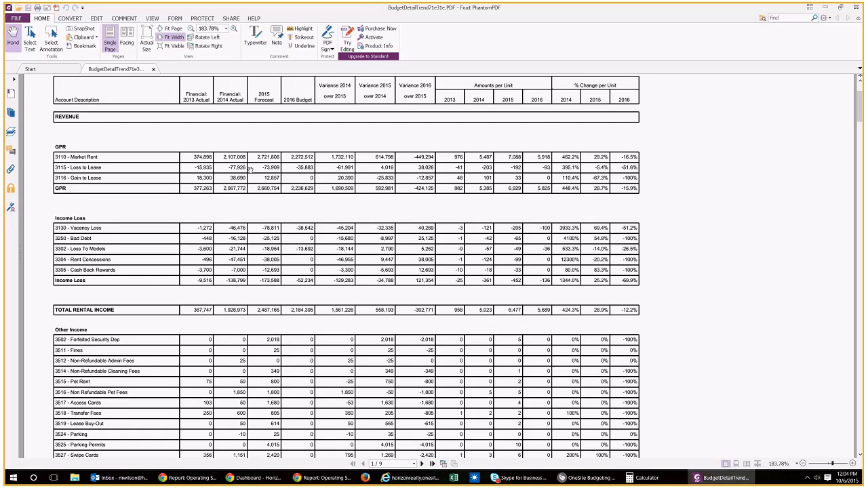
{"action": "scroll", "coordinate": [267, 249], "scroll_direction": "down", "scroll_amount": 1}
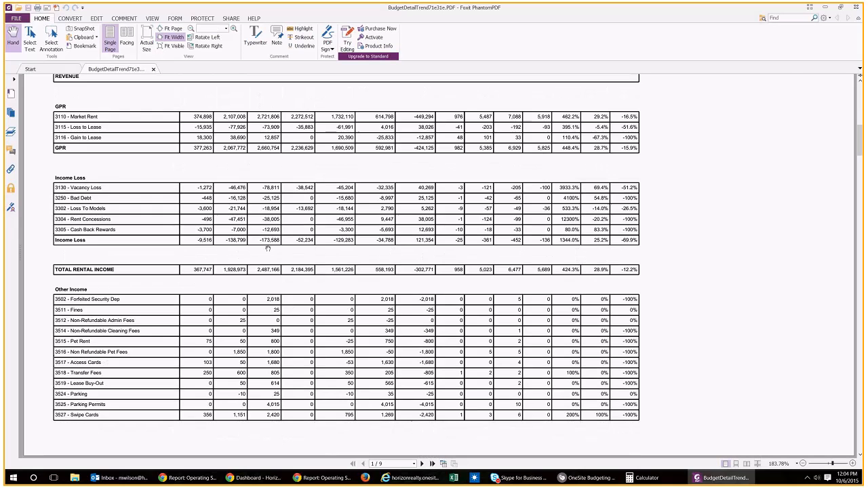
{"action": "scroll", "coordinate": [268, 249], "scroll_direction": "down", "scroll_amount": 2}
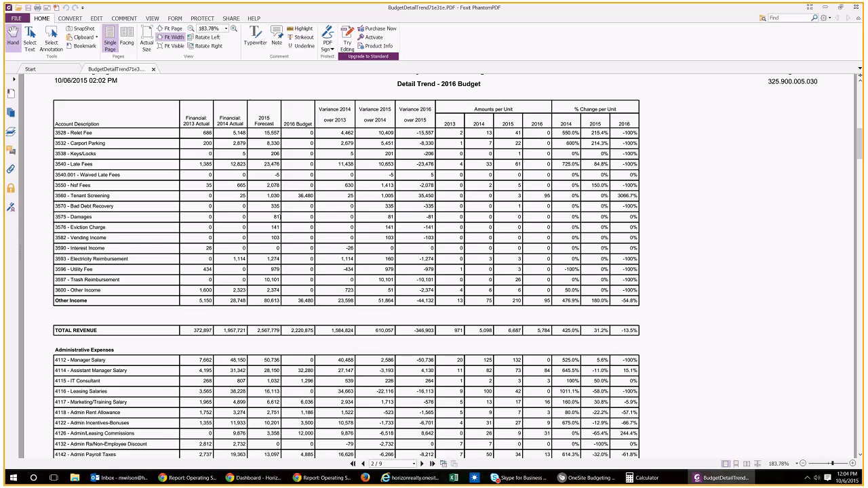
{"action": "scroll", "coordinate": [271, 304], "scroll_direction": "down", "scroll_amount": 1}
{"action": "scroll", "coordinate": [261, 326], "scroll_direction": "down", "scroll_amount": 2}
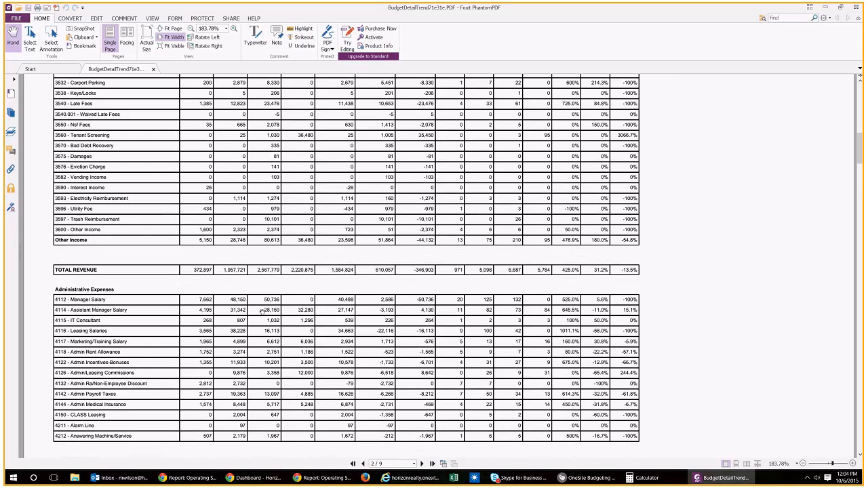
{"action": "scroll", "coordinate": [292, 291], "scroll_direction": "down", "scroll_amount": 2}
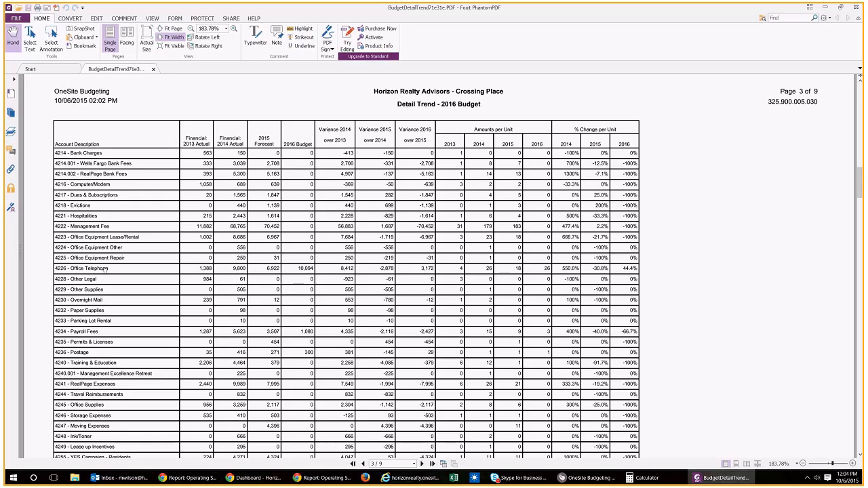
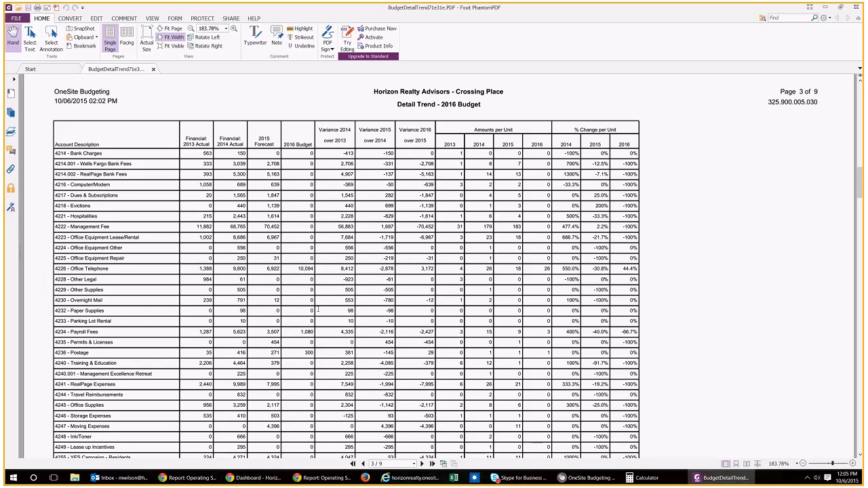
Step: Switch from the PDF back to OneSite, dismiss the Detail trend settings and return to the property's model start page
{"action": "left_click", "coordinate": [851, 5]}
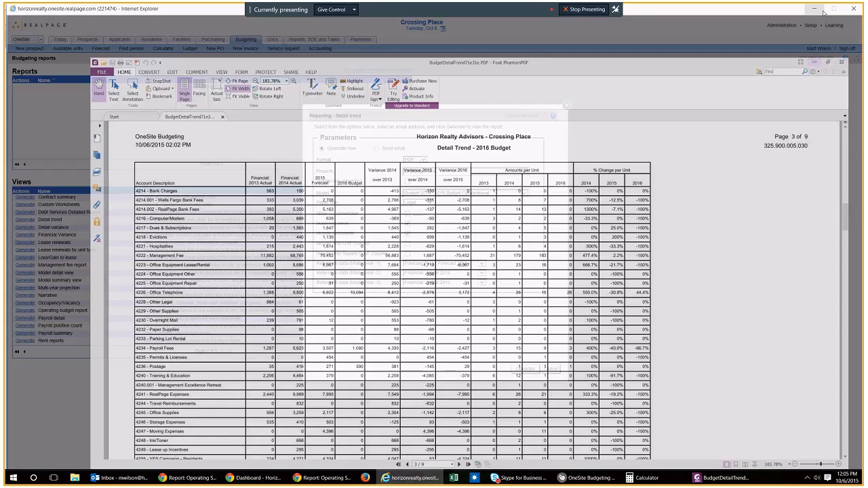
{"action": "left_click", "coordinate": [551, 369]}
{"action": "left_click", "coordinate": [402, 369]}
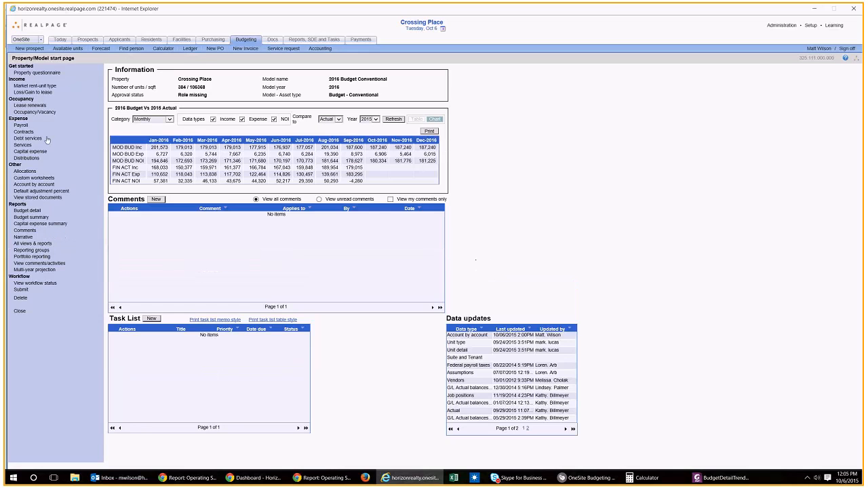
Step: Open the Detail trend report settings from all views and reports, and select the Budget 2016 : 2016 Budget Conventional model
{"action": "left_click", "coordinate": [33, 244]}
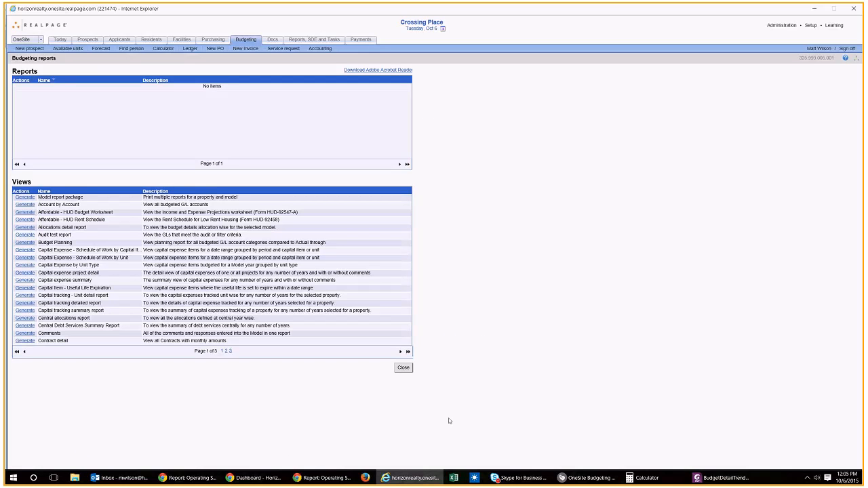
{"action": "left_click", "coordinate": [403, 353]}
{"action": "left_click", "coordinate": [25, 219]}
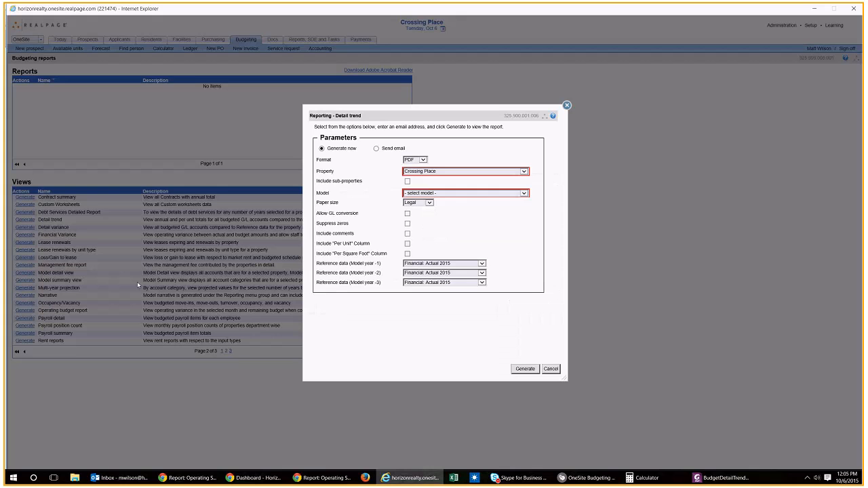
{"action": "left_click", "coordinate": [416, 194]}
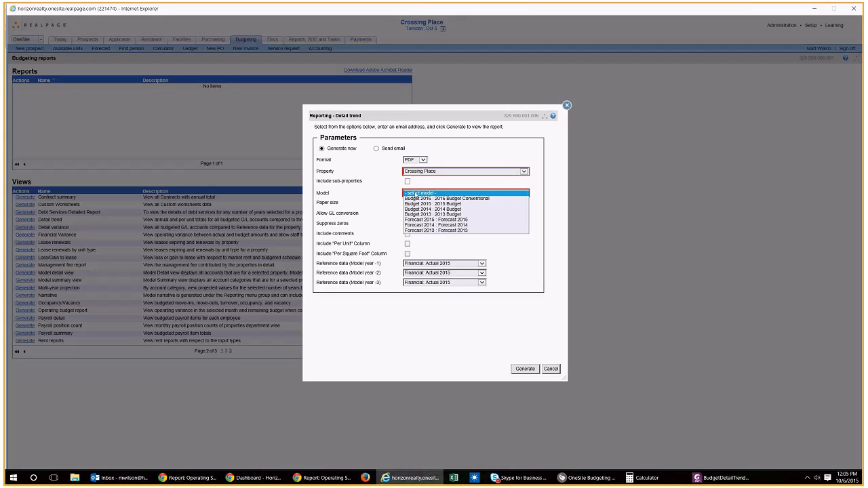
{"action": "left_click", "coordinate": [429, 198]}
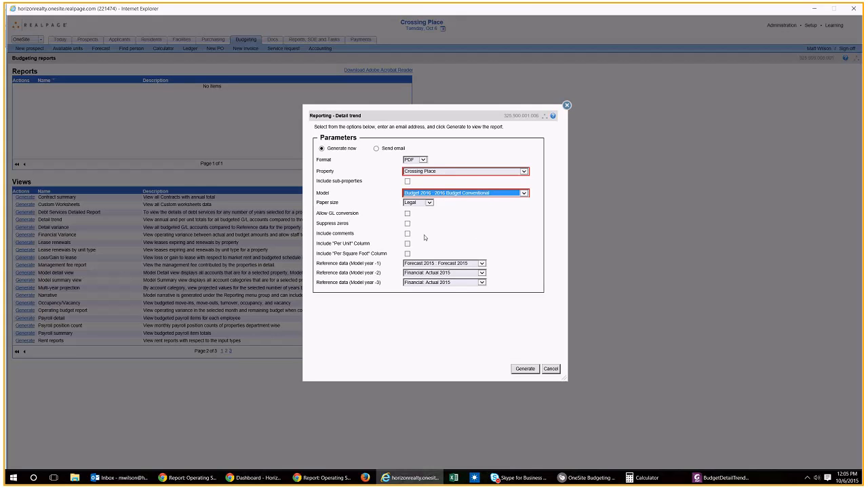
Step: Set the reference data to Forecast 2015, Financial: Actual 2014 and Financial: Actual 2013 for model years -1, -2 and -3
{"action": "left_click", "coordinate": [422, 263]}
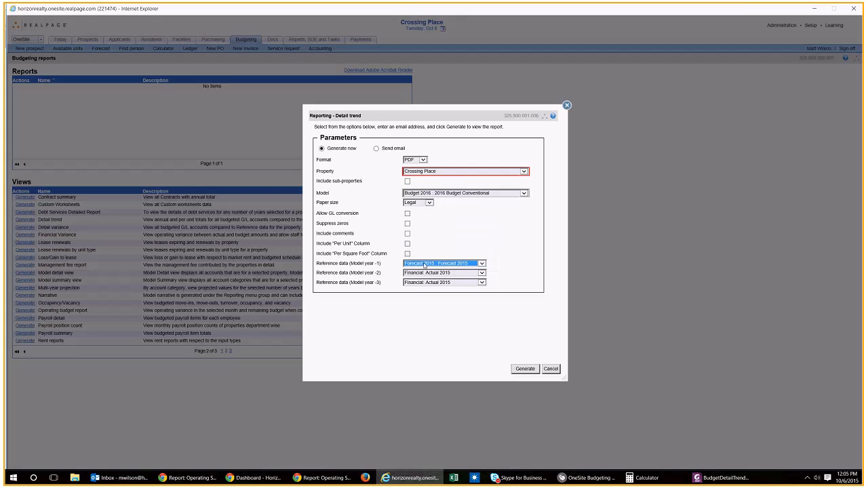
{"action": "left_click", "coordinate": [430, 265]}
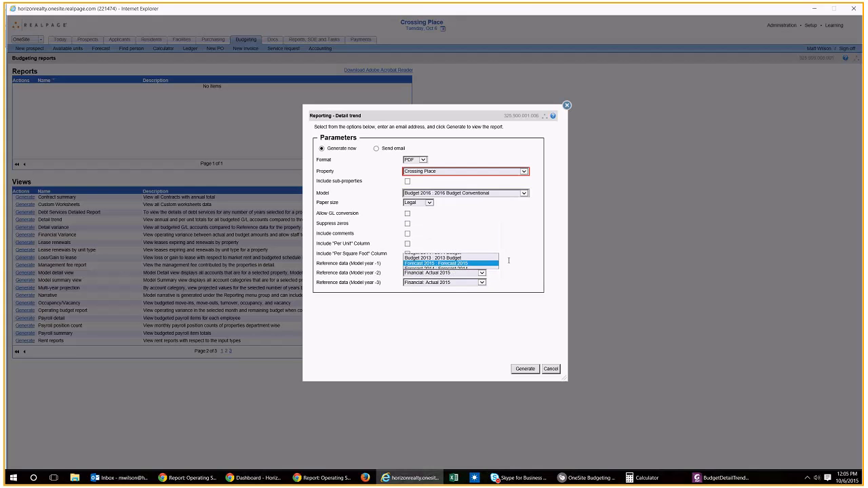
{"action": "left_click", "coordinate": [449, 275]}
{"action": "left_click", "coordinate": [451, 278]}
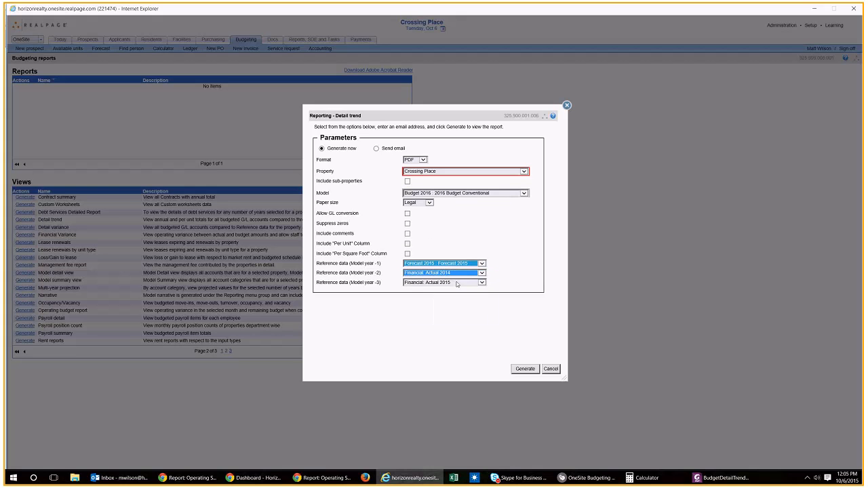
{"action": "left_click", "coordinate": [456, 282]}
{"action": "left_click", "coordinate": [455, 292]}
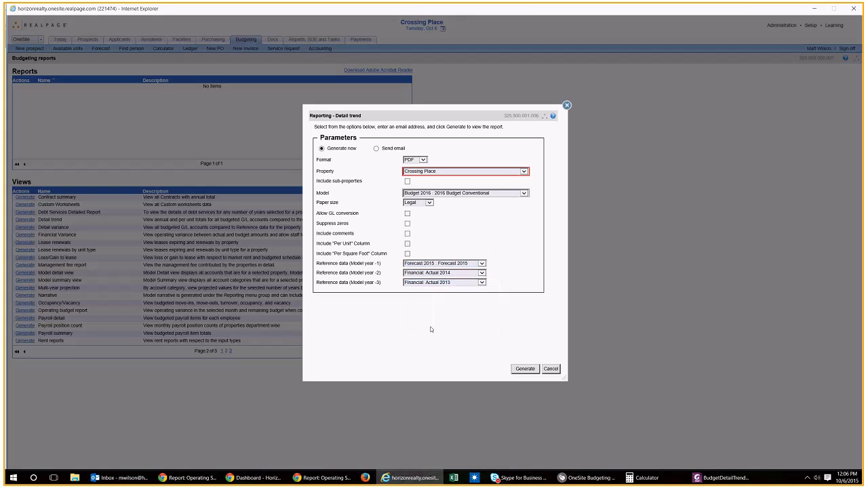
Step: Generate the Detail trend report and open its PDF, and return to the model start page in OneSite
{"action": "left_click", "coordinate": [526, 369]}
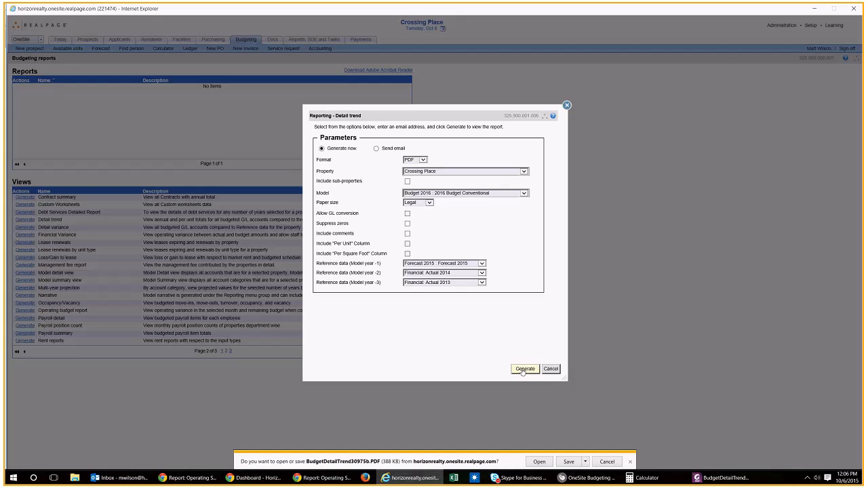
{"action": "left_click", "coordinate": [539, 461]}
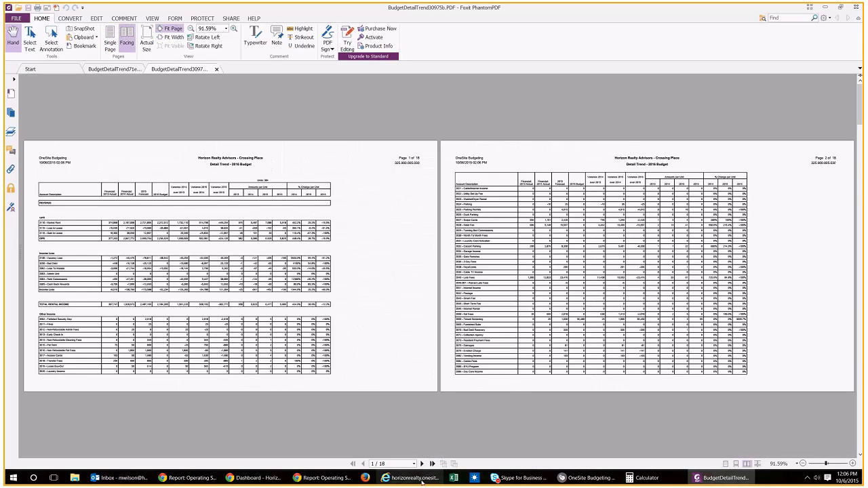
{"action": "left_click", "coordinate": [415, 478]}
{"action": "left_click", "coordinate": [554, 370]}
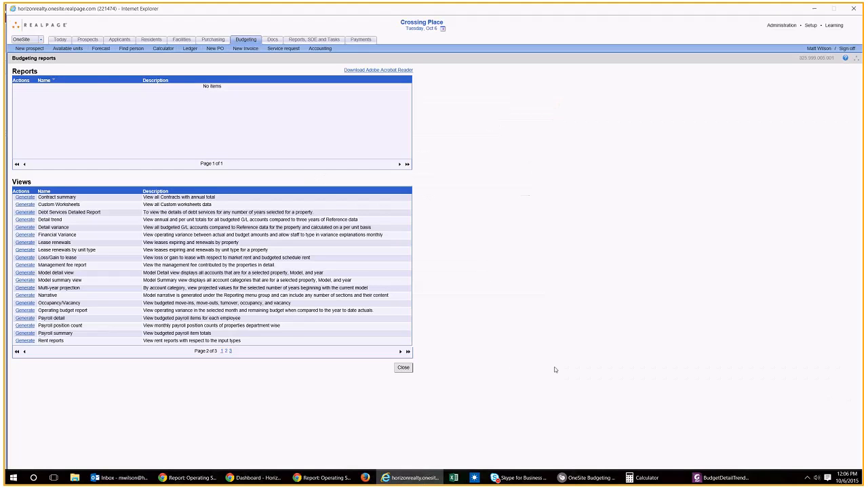
{"action": "left_click", "coordinate": [405, 367]}
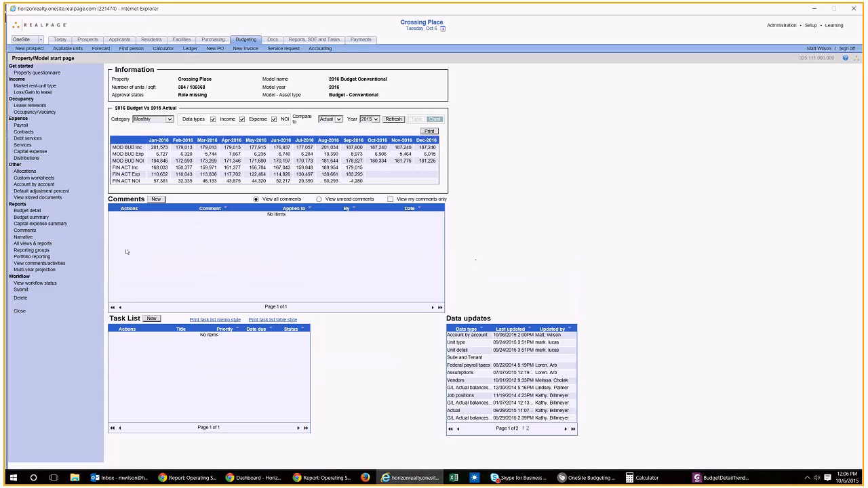
Step: Open the account detail of 4226 Office Telephone from page 4 of the account-by-account budget list
{"action": "left_click", "coordinate": [49, 184]}
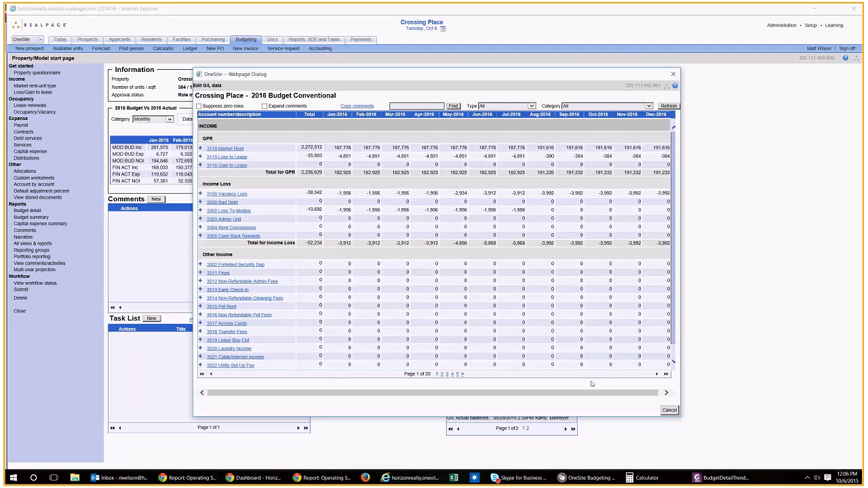
{"action": "left_click", "coordinate": [656, 374]}
{"action": "left_click", "coordinate": [656, 375]}
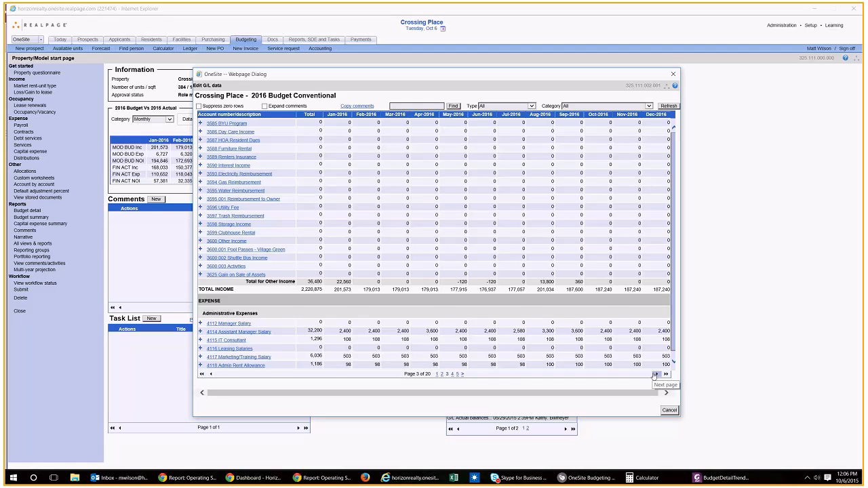
{"action": "left_click", "coordinate": [656, 375]}
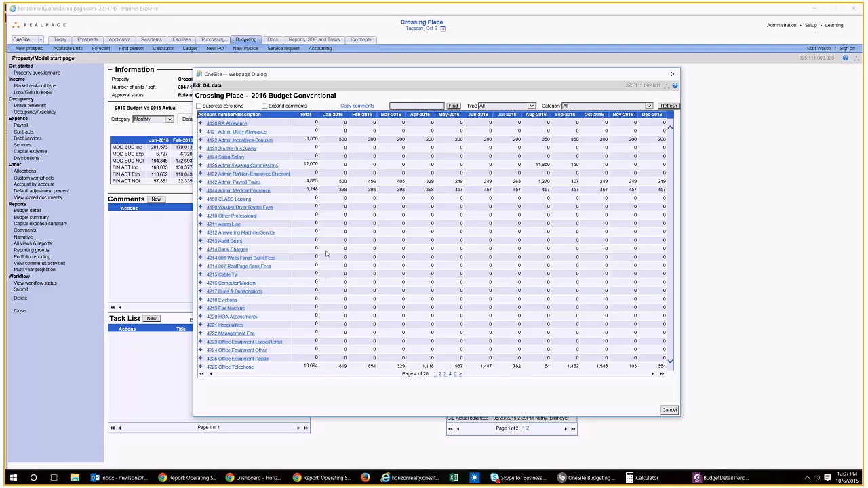
{"action": "left_click", "coordinate": [248, 368]}
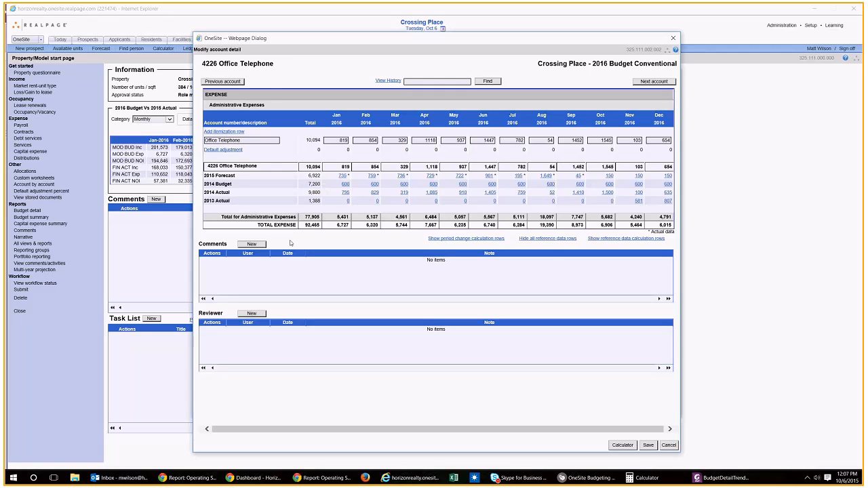
Step: Save an account comment reading "Adding new phone service that will cost $400/mo more. Approved by" followed by the approver's first name
{"action": "left_click", "coordinate": [263, 245]}
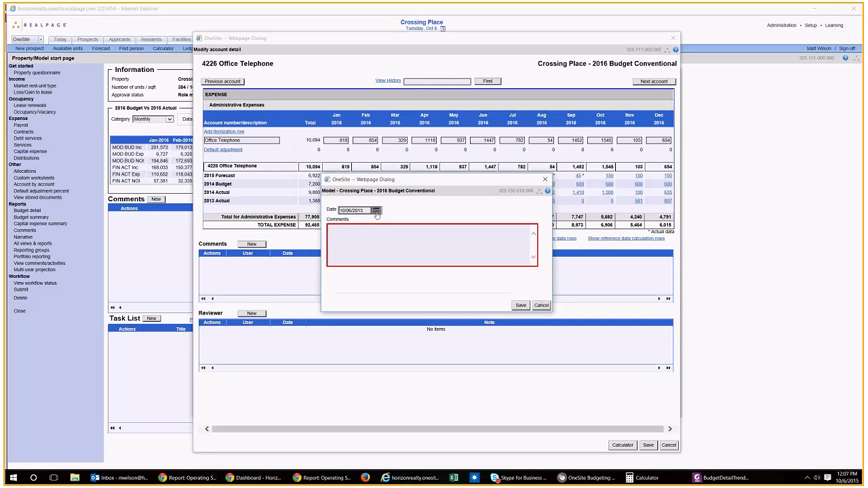
{"action": "left_click", "coordinate": [543, 180]}
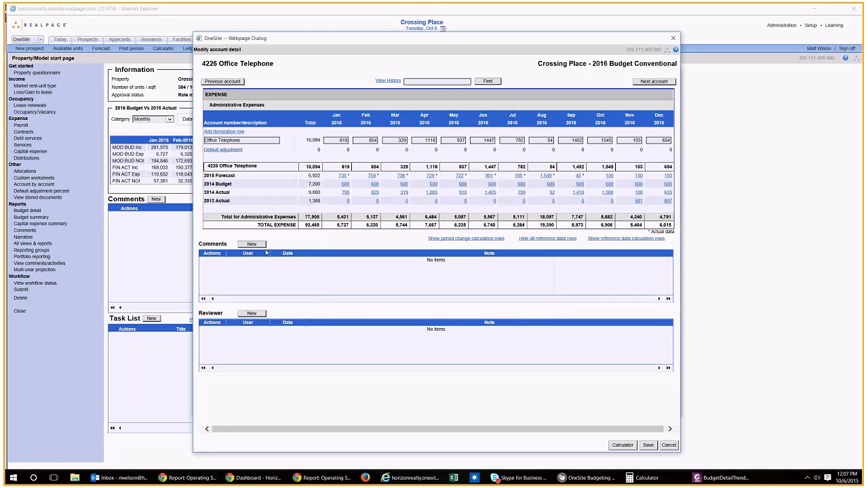
{"action": "left_click", "coordinate": [256, 245]}
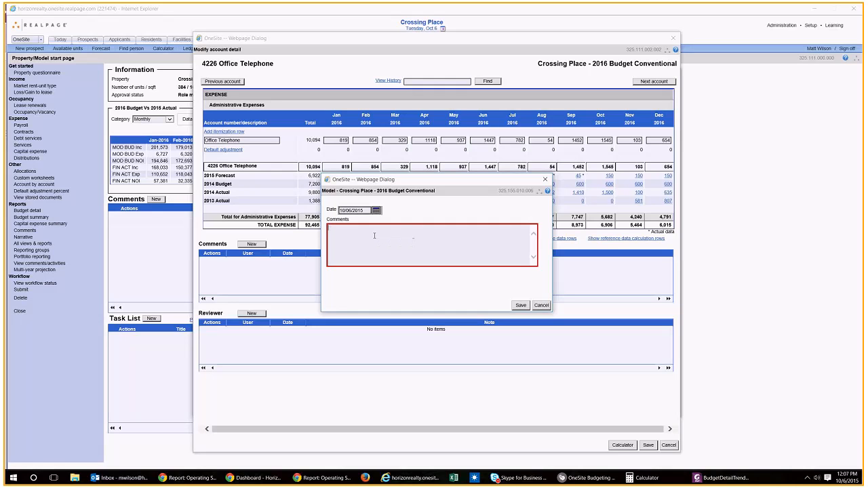
{"action": "type", "text": "Adding new phone service that will cost $400/mo more. Approved by Matt."}
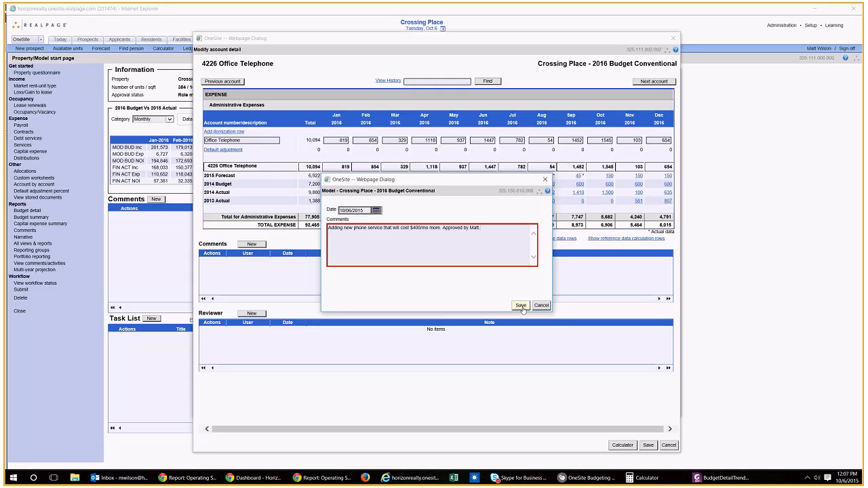
{"action": "left_click", "coordinate": [521, 305]}
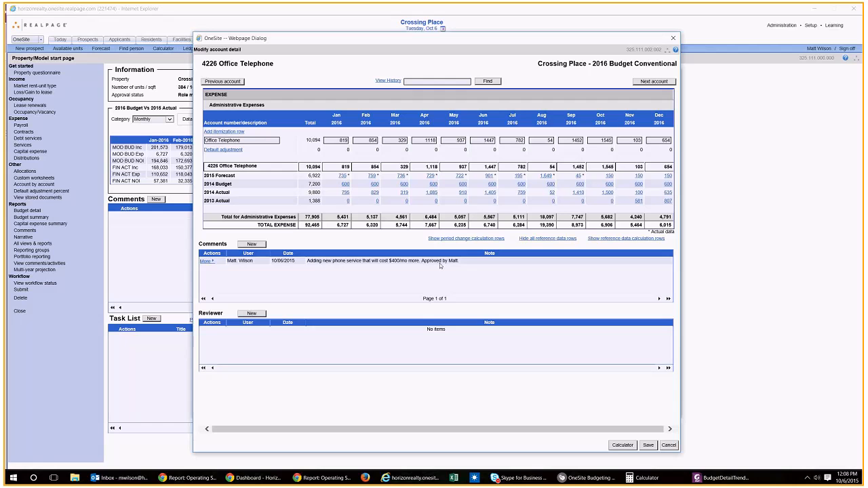
Step: Close the Office Telephone account detail and the G/L data list to return to the model start page
{"action": "left_click", "coordinate": [670, 444]}
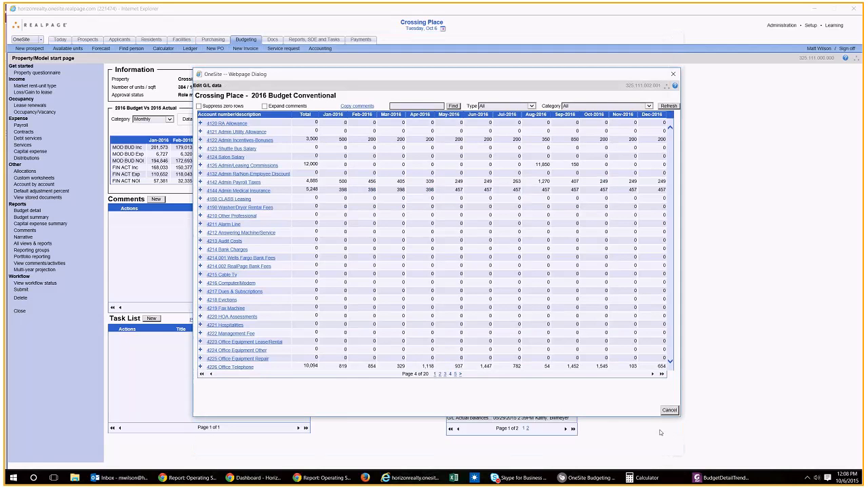
{"action": "left_click", "coordinate": [669, 410]}
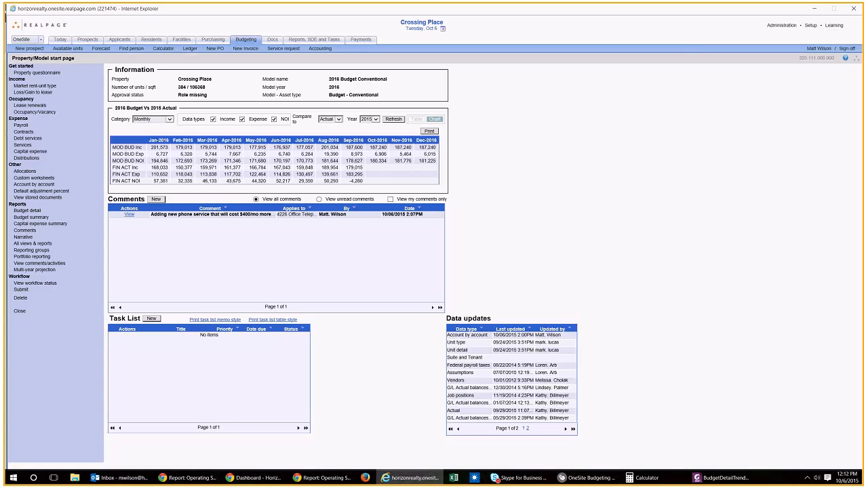
{"action": "key", "text": "alt+Tab"}
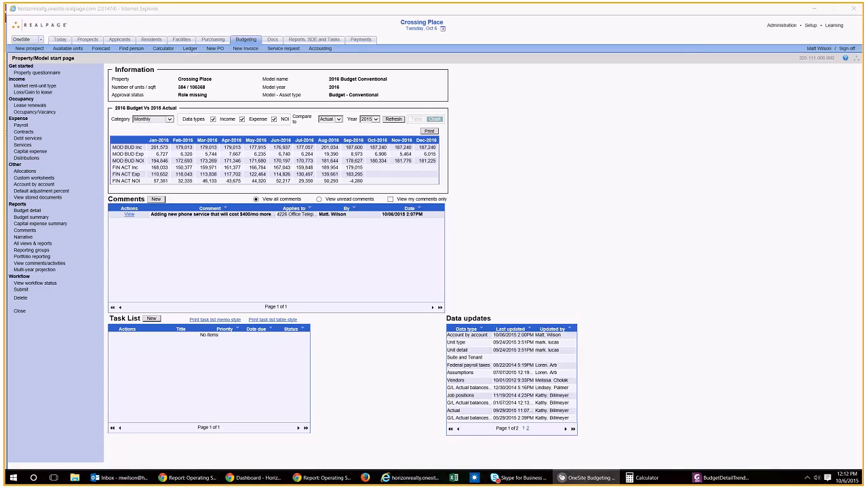